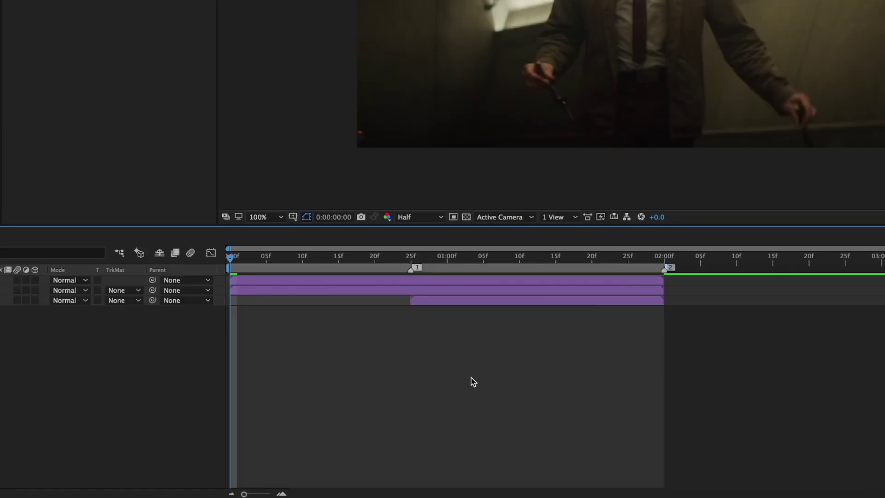
# - Turn on the Proportional Grid in the composition view with the top Comp 6 layer selected
pyautogui.click(245, 282)
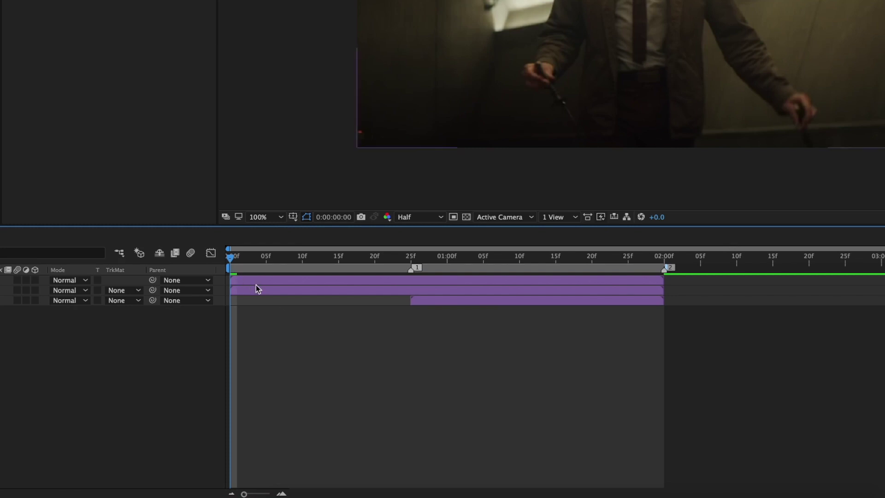
pyautogui.click(466, 303)
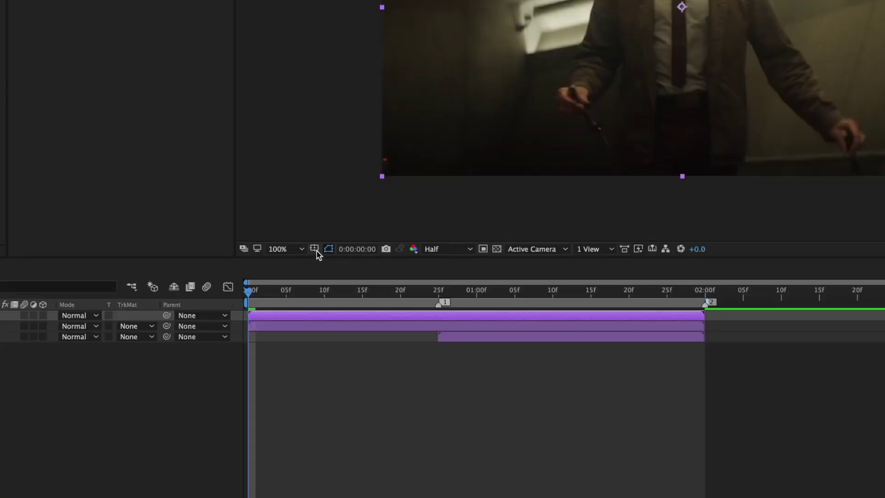
pyautogui.click(315, 249)
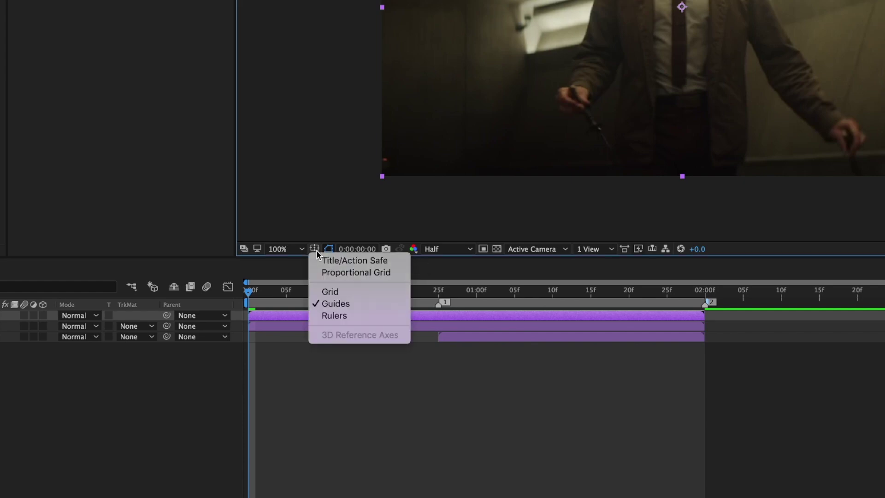
pyautogui.click(339, 272)
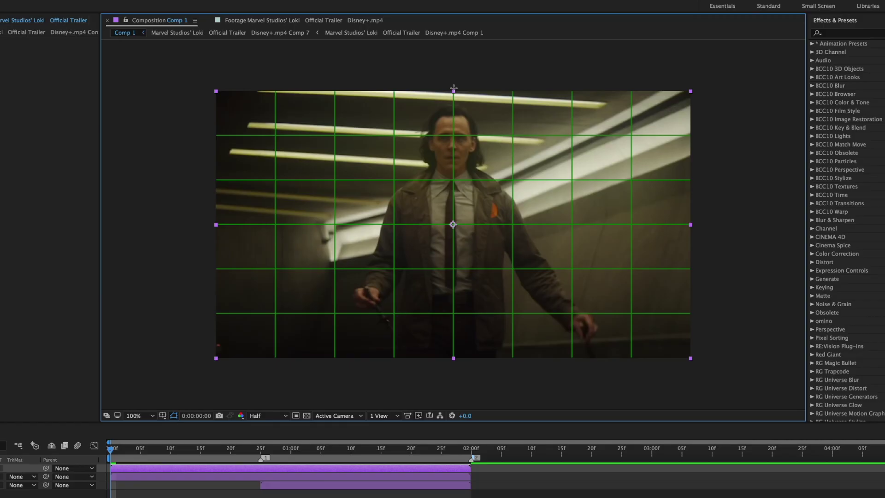
# - Draw a rectangular mask over the left half of the Comp 6 layer and move it to frame the man in the centre
pyautogui.moveTo(454, 88); pyautogui.dragTo(214, 359)
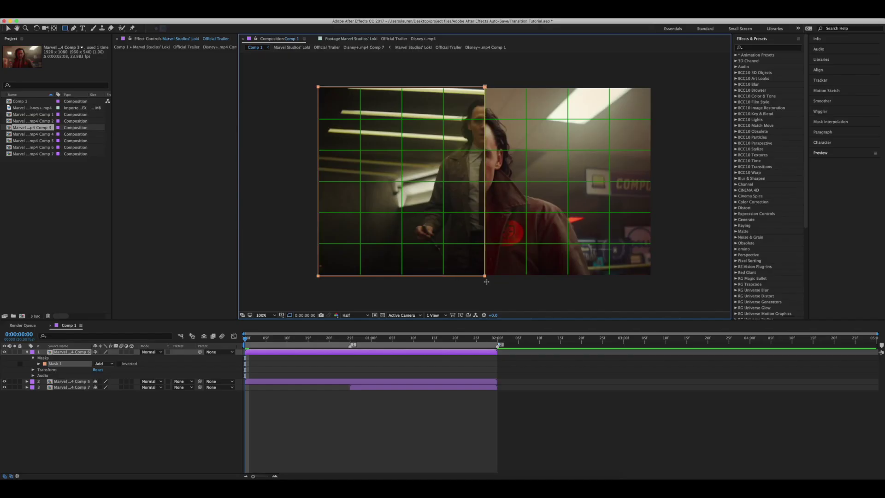
pyautogui.press('v')
pyautogui.doubleClick(484, 276)
pyautogui.moveTo(393, 257); pyautogui.dragTo(477, 266)
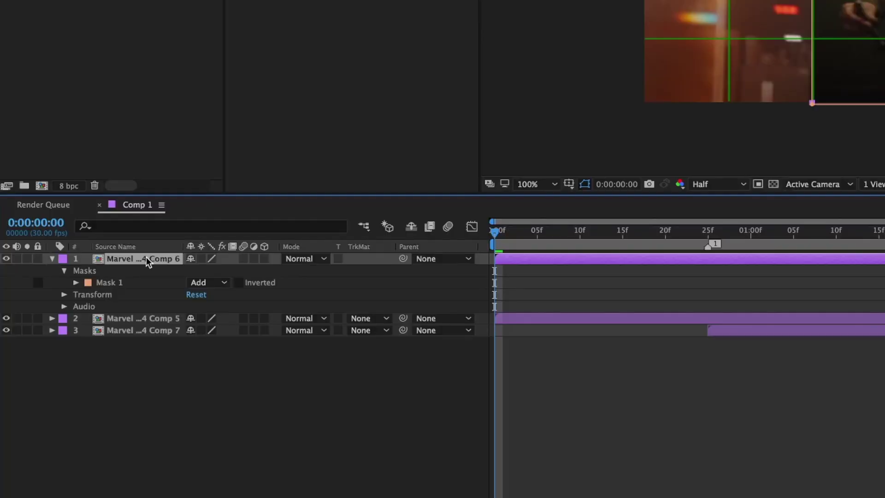
# - Copy Mask 1 from the Comp 6 layer to the Comp 5 layer
pyautogui.press('m')
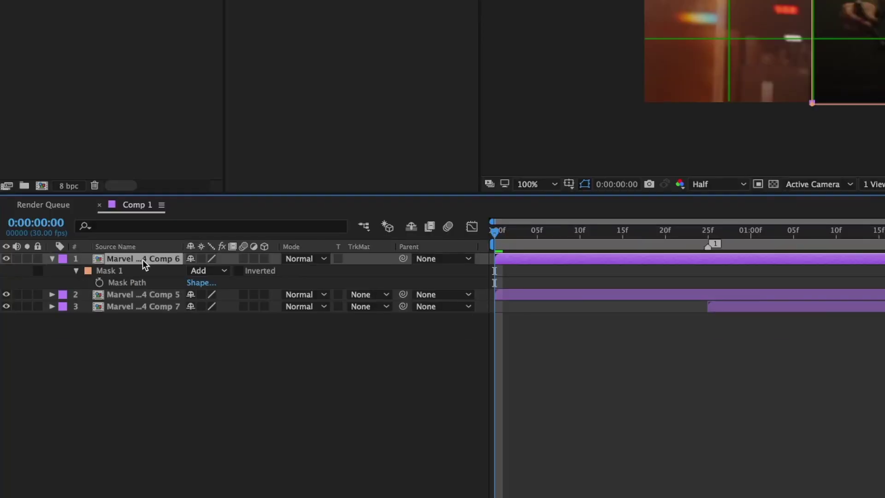
pyautogui.click(114, 270)
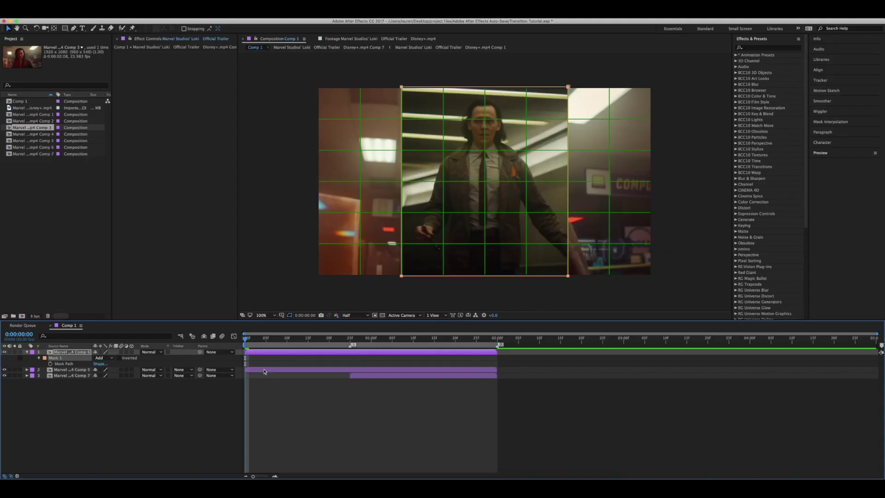
pyautogui.click(340, 293)
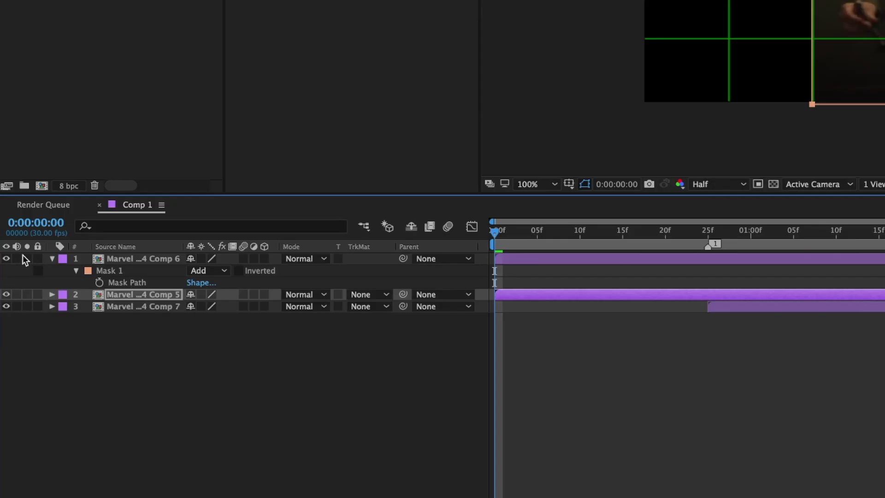
# - Hide the Comp 6 layer temporarily to shift the Comp 5 mask slightly left around the man, and turn off the Proportional Grid
pyautogui.click(4, 352)
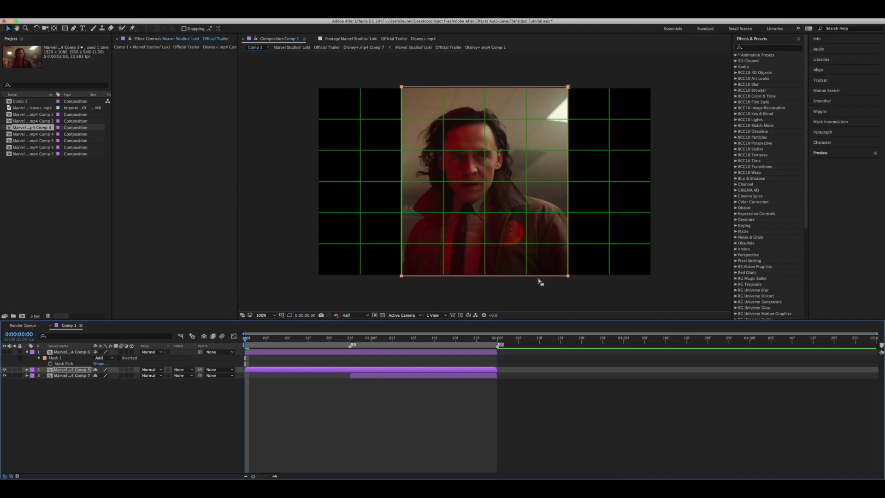
pyautogui.click(568, 277)
pyautogui.moveTo(548, 264); pyautogui.dragTo(538, 259)
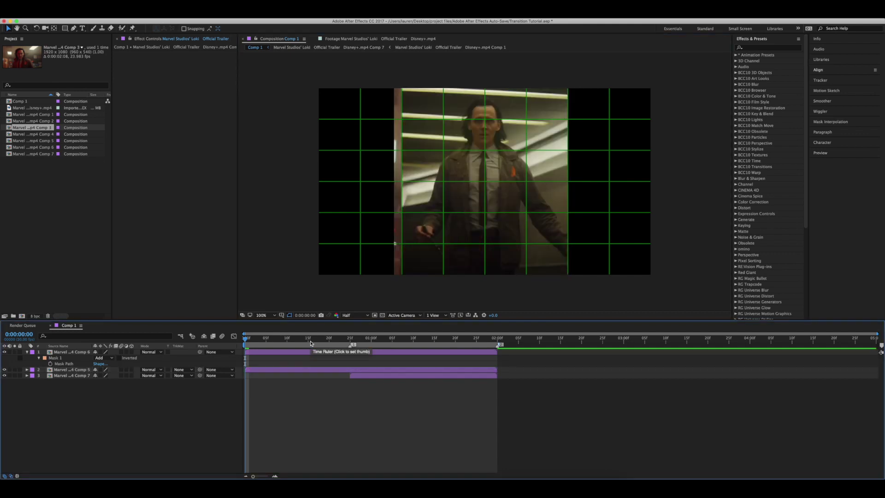
pyautogui.click(281, 315)
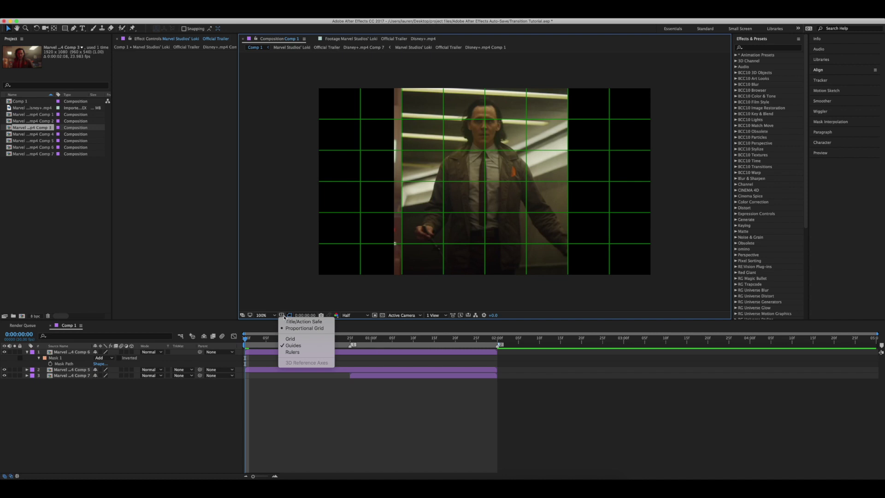
pyautogui.click(283, 328)
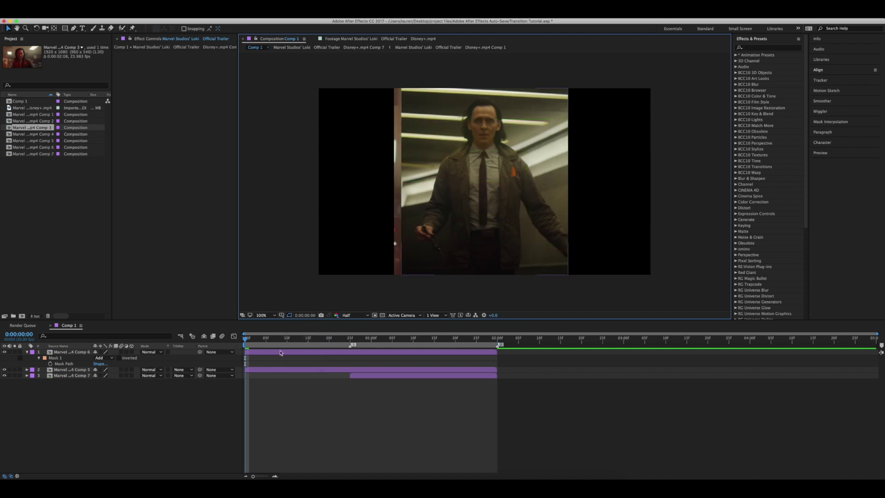
# - Align the Comp 6 layer to the composition's left edge and the Comp 5 layer to its right edge
pyautogui.click(280, 352)
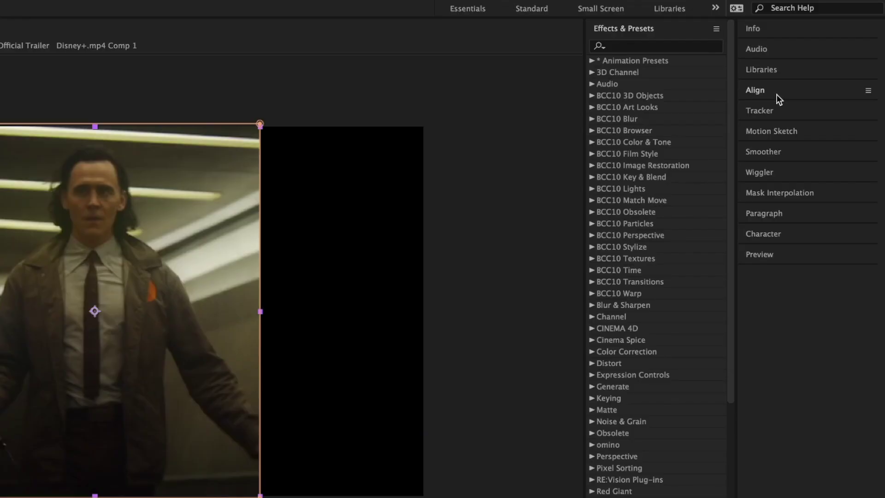
pyautogui.click(827, 70)
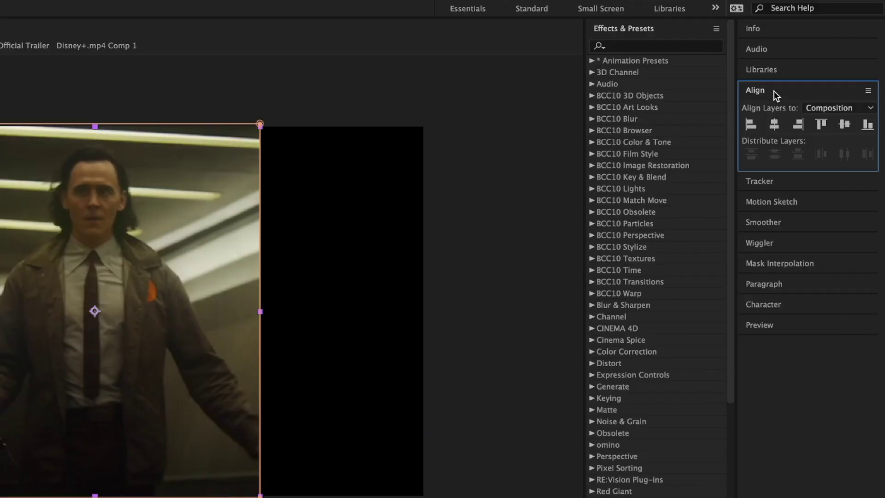
pyautogui.click(754, 123)
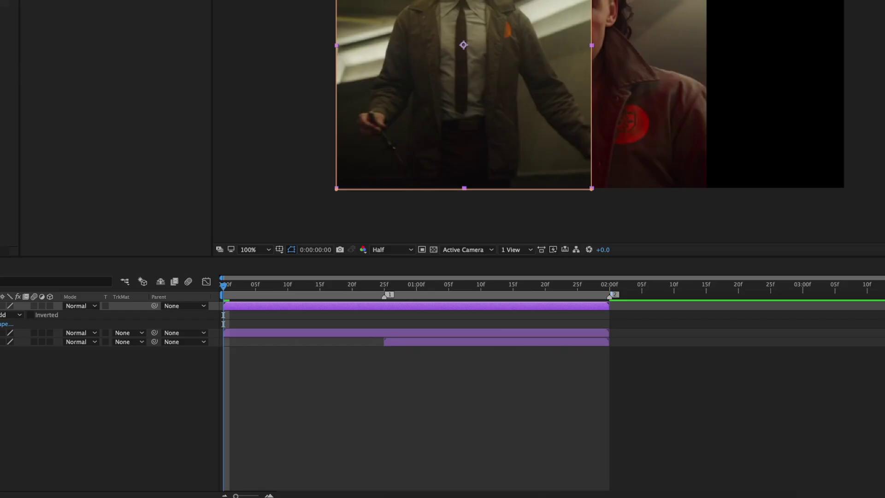
pyautogui.click(332, 337)
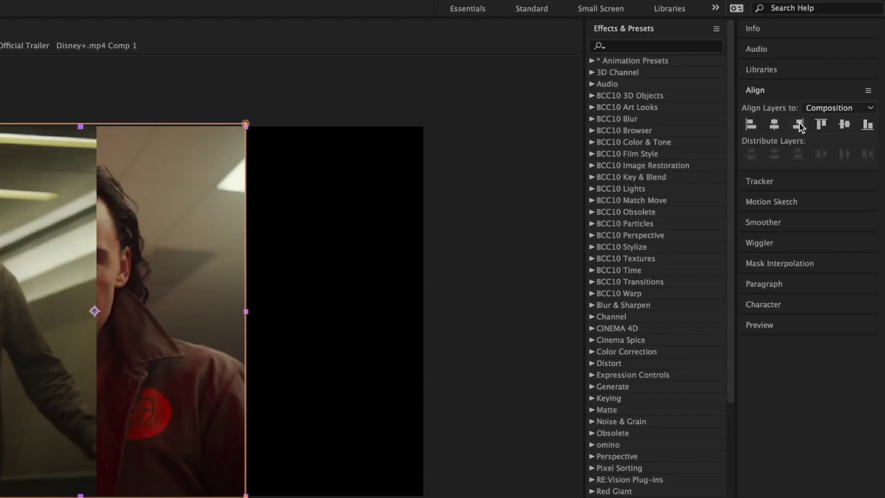
pyautogui.click(799, 122)
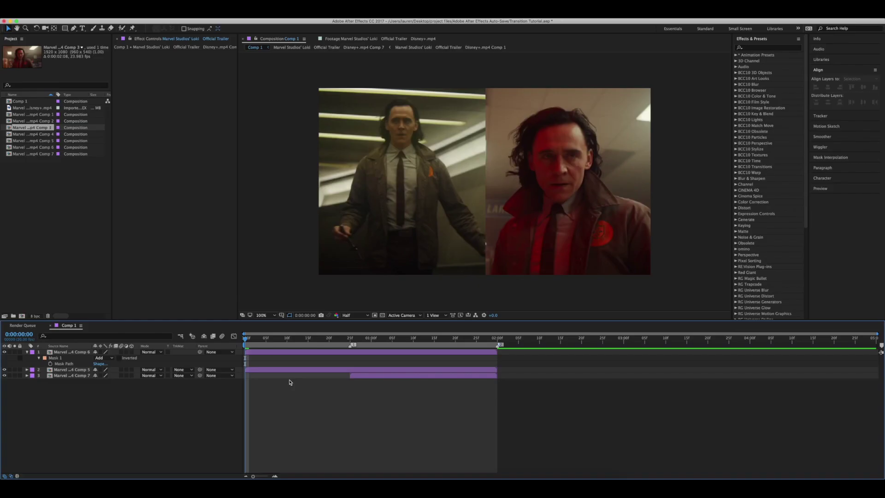
# - Enable motion blur for the Comp 6 and Comp 5 layers and for the whole composition
pyautogui.click(272, 352)
pyautogui.keyDown('shift'); pyautogui.click(255, 370); pyautogui.keyUp('shift')
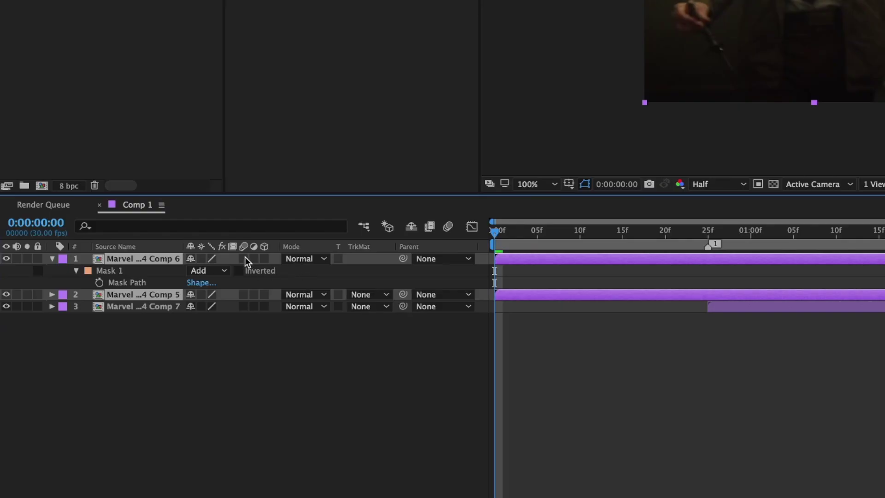
pyautogui.click(244, 258)
pyautogui.click(447, 226)
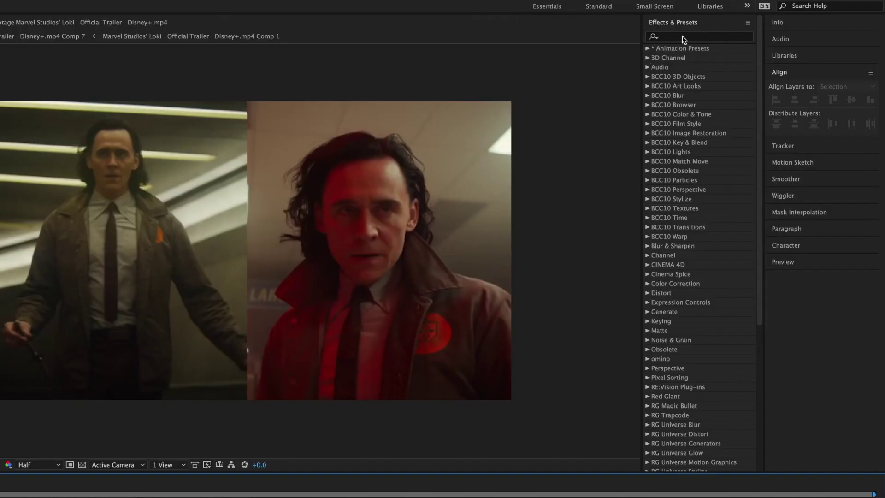
# - Apply Motion Tile with Output Height 300 and Mirror Edges enabled to both the Comp 6 and Comp 5 layers
pyautogui.click(683, 36)
pyautogui.write('motion')
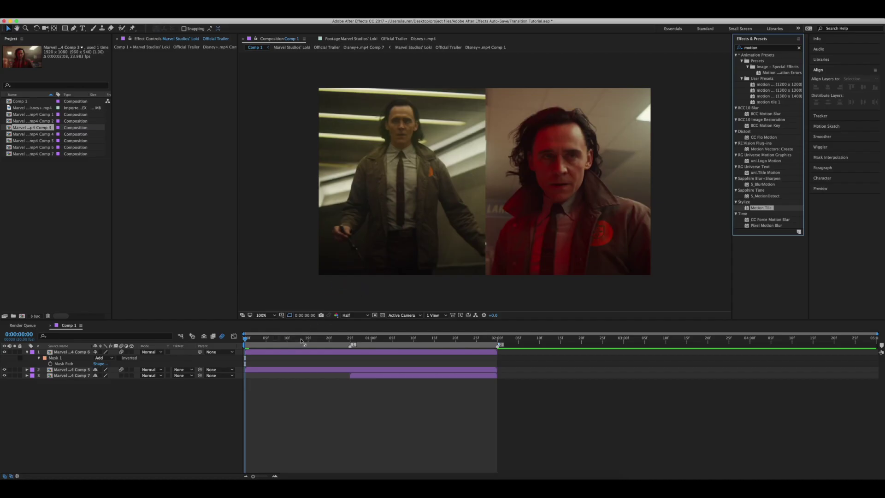
pyautogui.moveTo(300, 341); pyautogui.dragTo(296, 354)
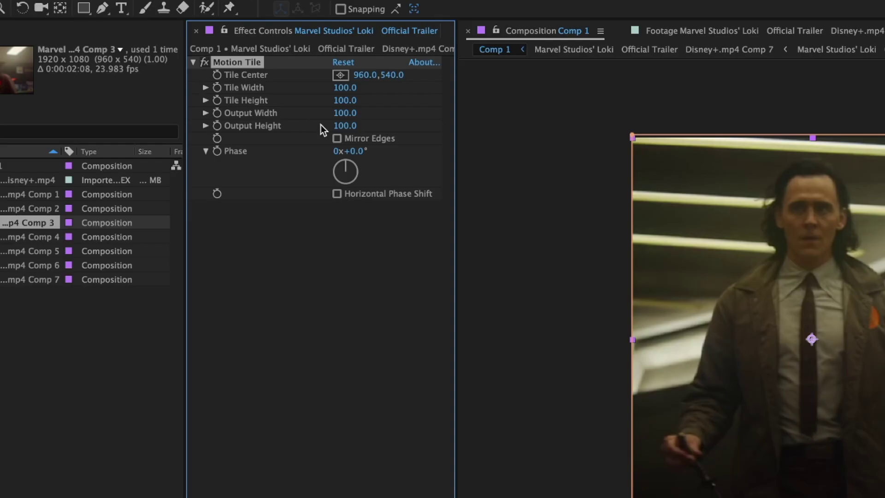
pyautogui.moveTo(342, 125); pyautogui.dragTo(369, 125)
pyautogui.click(344, 126)
pyautogui.write('300')
pyautogui.click(364, 138)
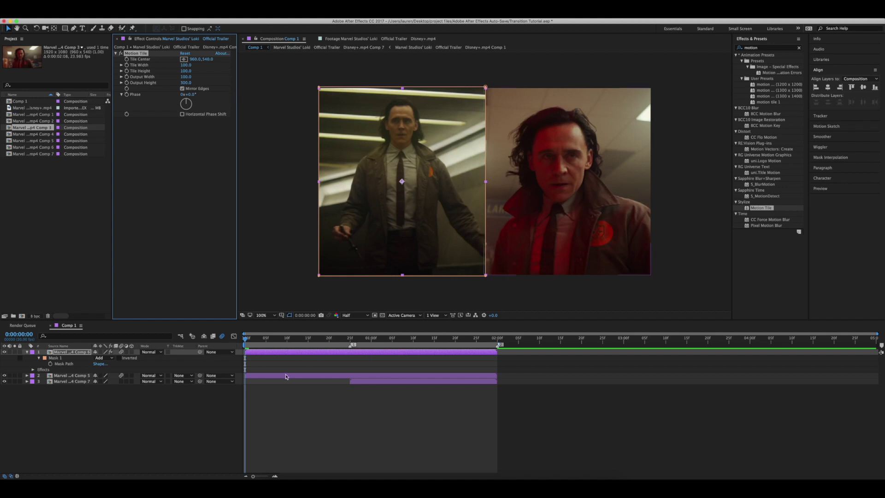
pyautogui.click(286, 376)
# - Separate the Comp 6 layer's Position dimensions and keyframe Y Position at 0:00:00:00 and 0:00:01:02
pyautogui.click(262, 353)
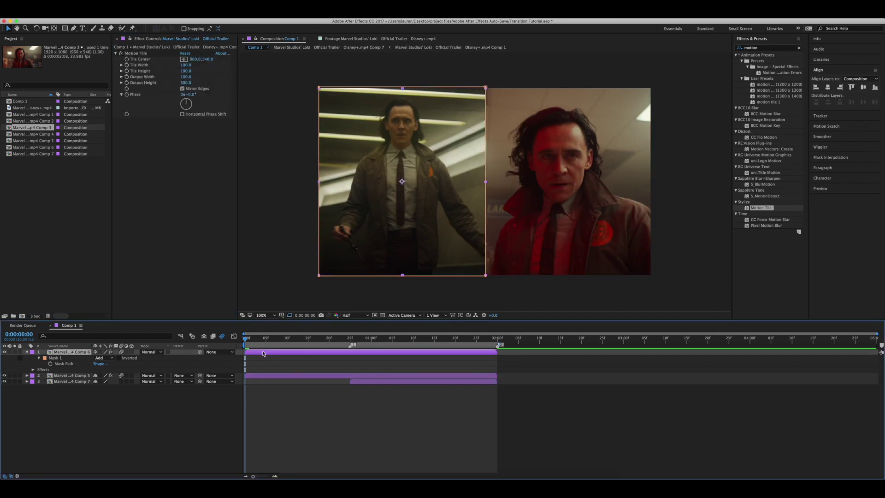
pyautogui.press('p')
pyautogui.rightClick(63, 357)
pyautogui.click(72, 369)
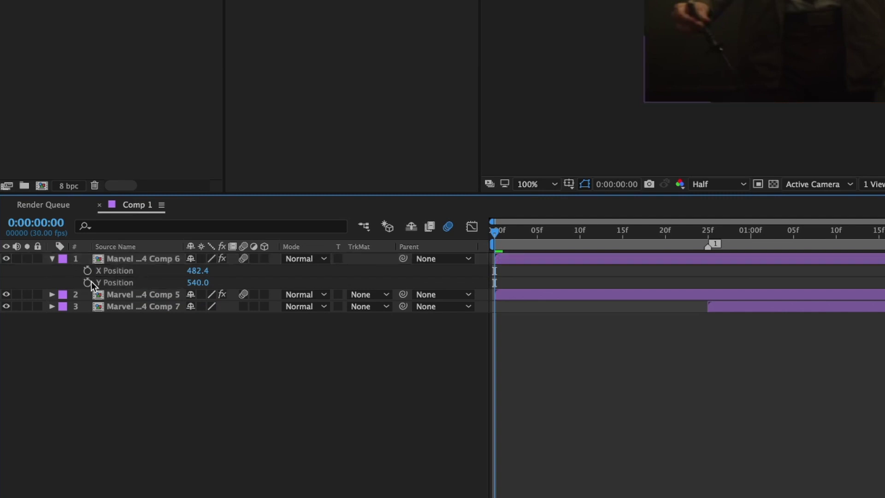
pyautogui.click(87, 283)
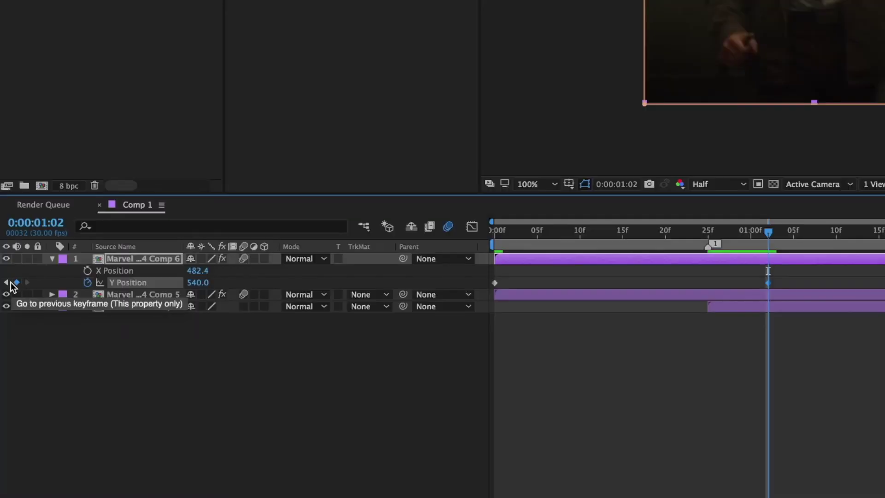
# - Set the Comp 6 layer's Y Position to about -543 at the first keyframe
pyautogui.click(6, 282)
pyautogui.moveTo(188, 282); pyautogui.dragTo(85, 279)
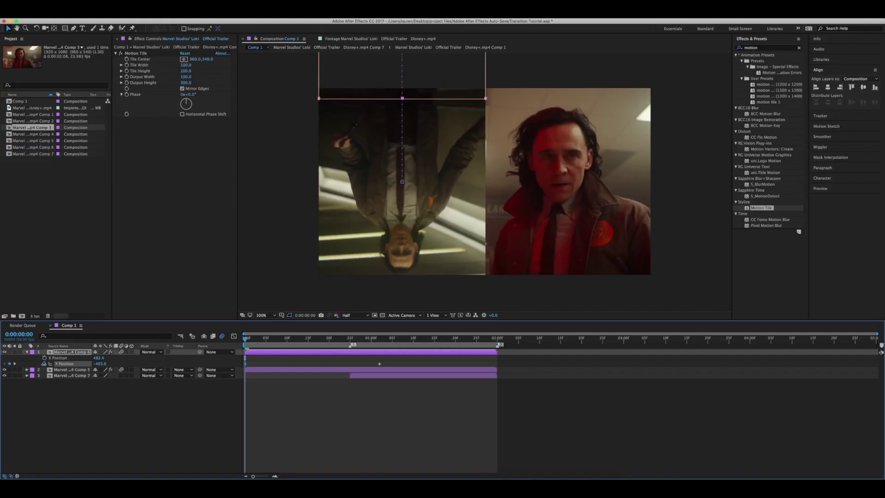
pyautogui.moveTo(44, 363); pyautogui.dragTo(41, 363)
# - Apply Easy Ease to both Y Position keyframes of the Comp 6 layer
pyautogui.moveTo(391, 360); pyautogui.dragTo(240, 368)
pyautogui.rightClick(247, 366)
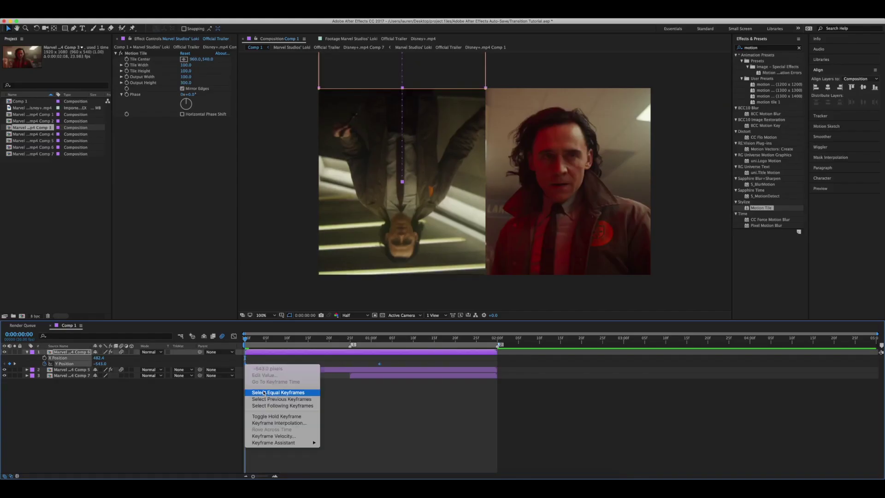
pyautogui.moveTo(300, 442)
pyautogui.click(338, 434)
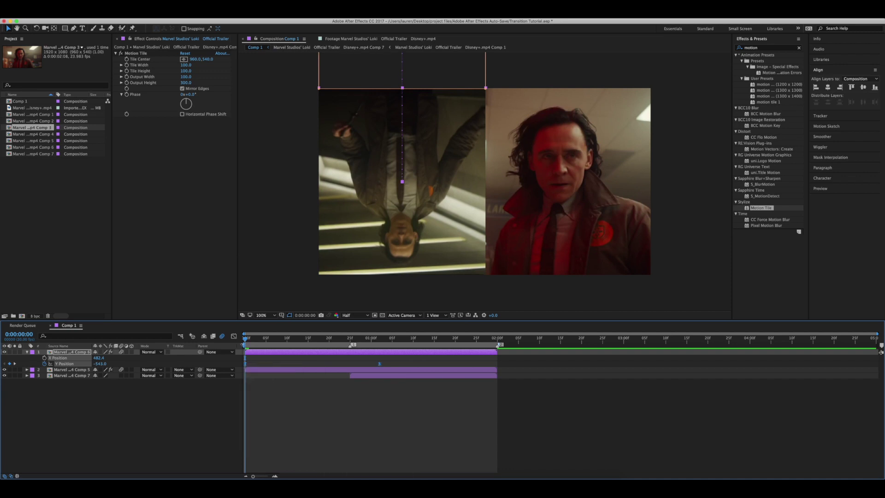
# - Reshape the Comp 6 Y Position curve to start steeply and flatten towards the last keyframe, and preview the motion
pyautogui.click(234, 336)
pyautogui.click(378, 357)
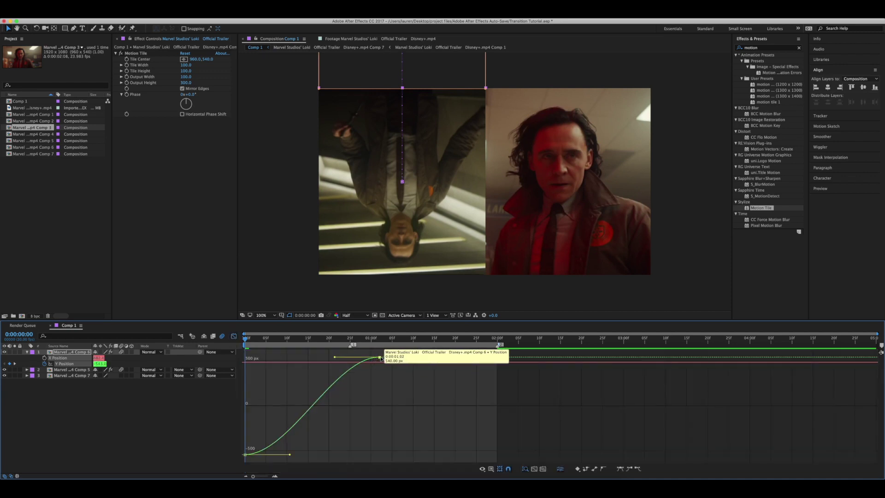
pyautogui.moveTo(336, 357); pyautogui.dragTo(244, 357)
pyautogui.moveTo(289, 455); pyautogui.dragTo(246, 384)
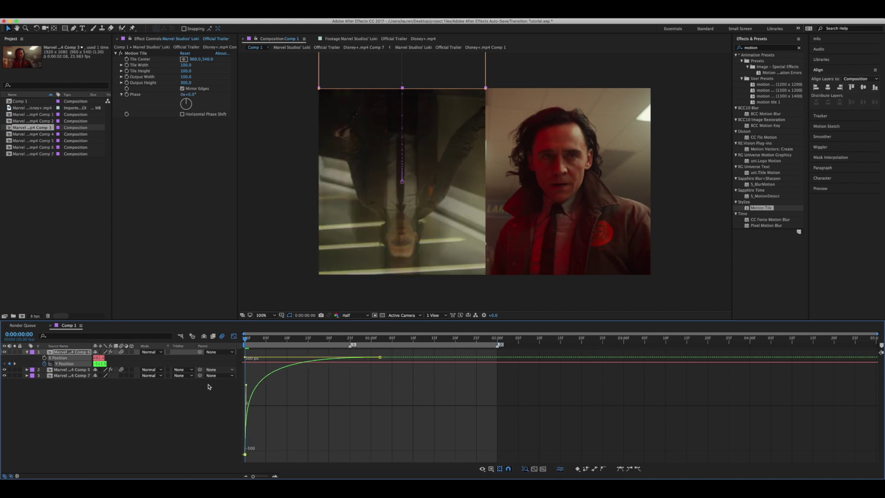
pyautogui.click(233, 336)
pyautogui.press('space')
pyautogui.press('space')
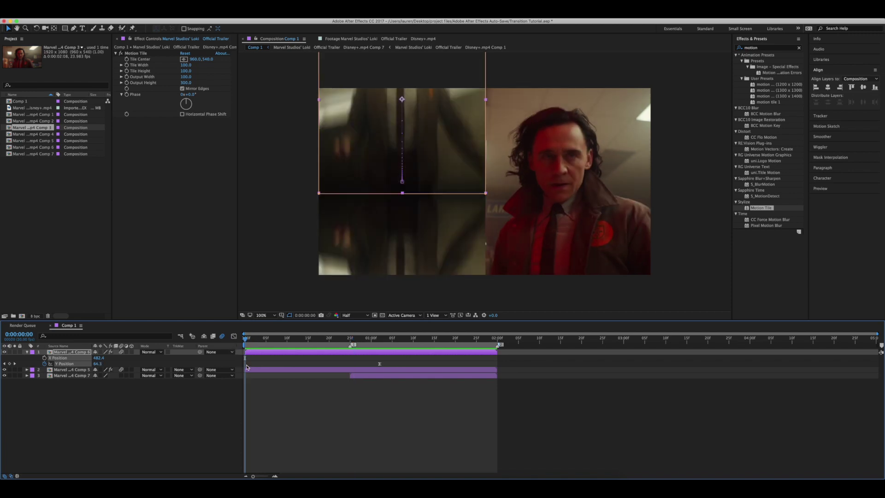
# - Separate the Comp 5 layer's Position dimensions and keyframe its Y Position at 0:00:00:00 and 0:00:01:02
pyautogui.click(251, 370)
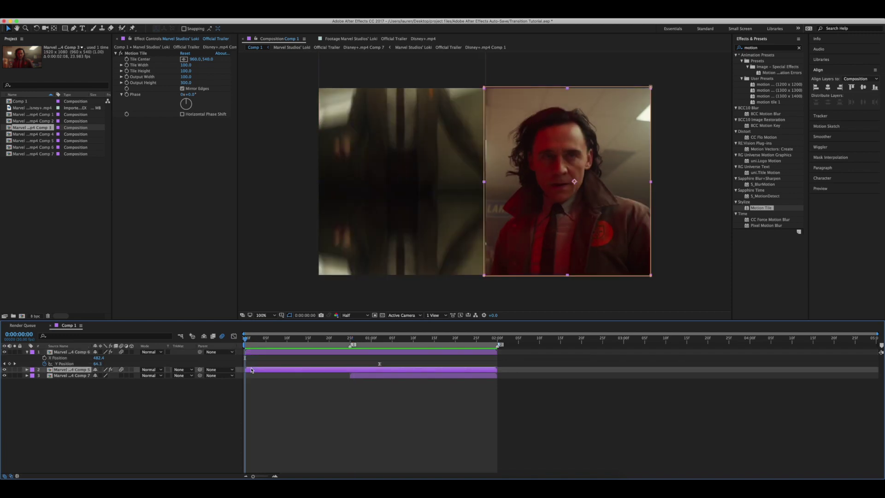
pyautogui.press('p')
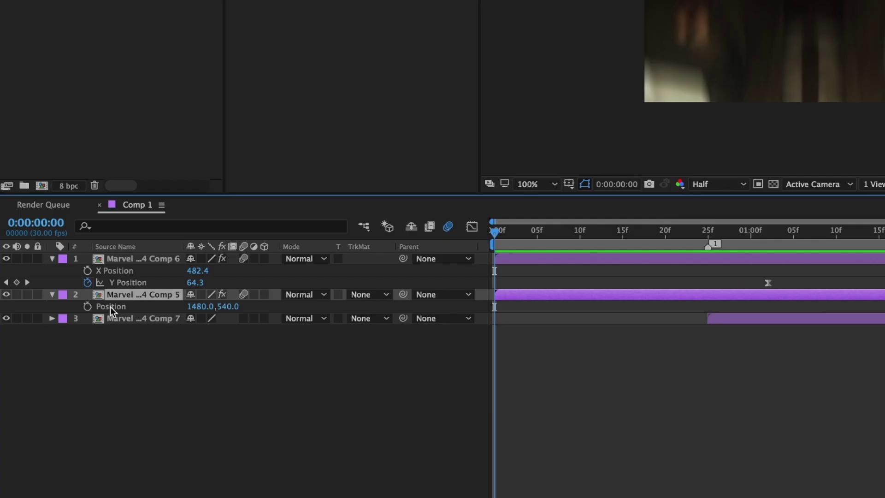
pyautogui.rightClick(56, 375)
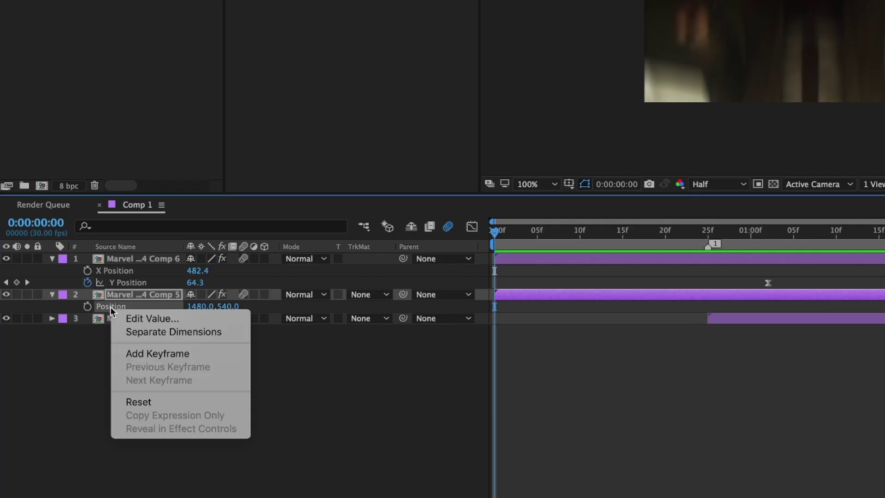
pyautogui.click(140, 333)
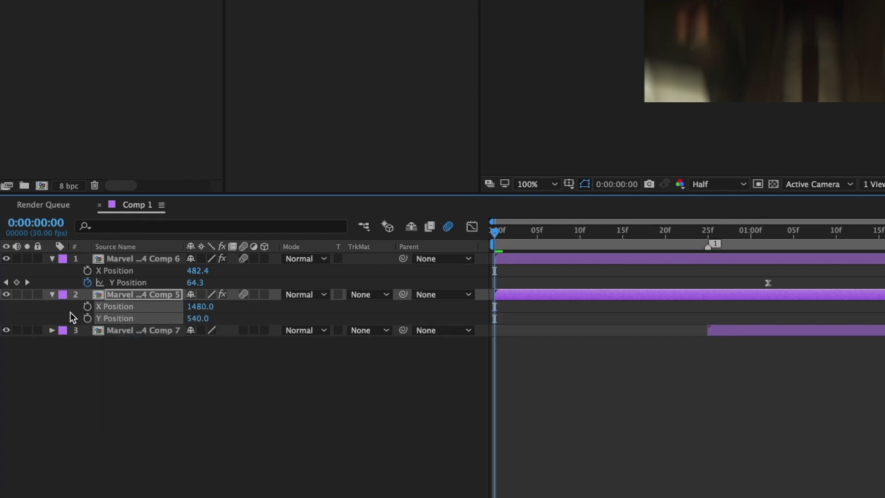
pyautogui.click(87, 319)
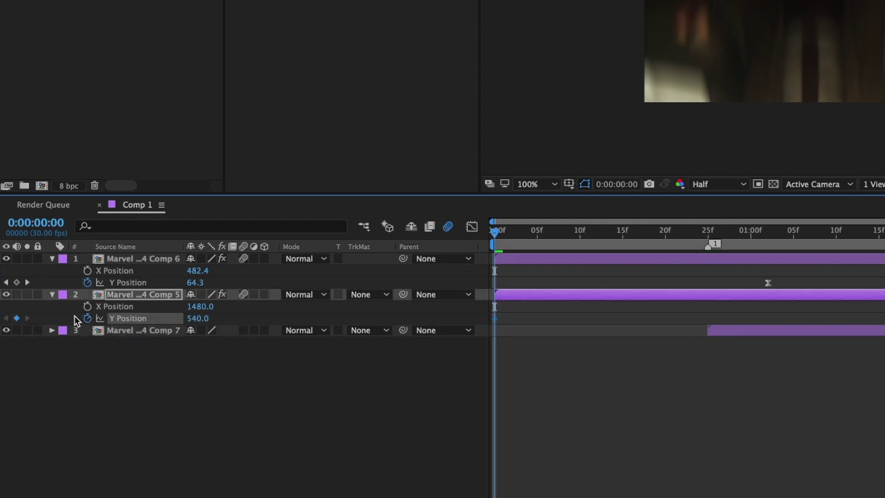
pyautogui.click(28, 283)
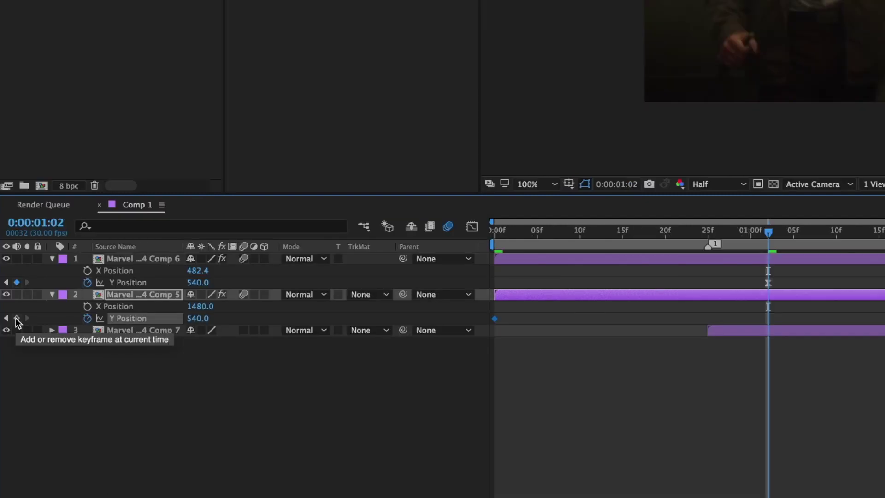
pyautogui.click(17, 318)
# - Set the Comp 5 layer's Y Position to about 1621 at the first keyframe and apply Easy Ease to both Y Position keyframes
pyautogui.click(5, 318)
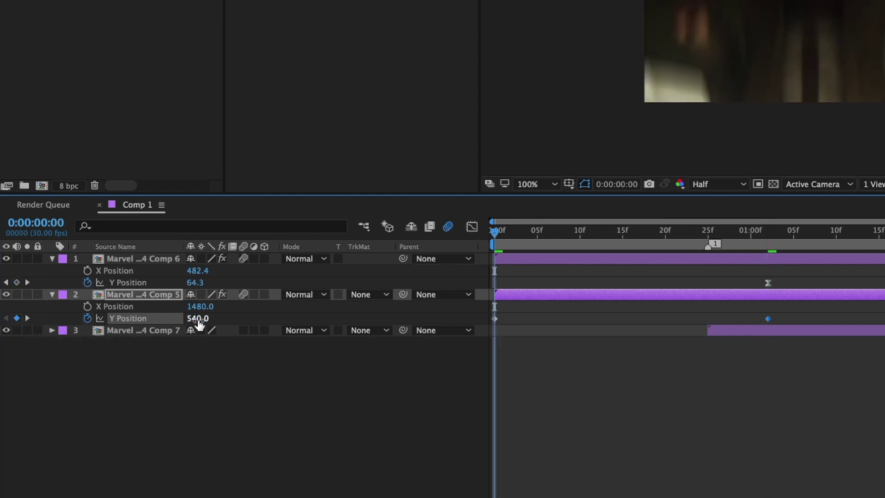
pyautogui.moveTo(200, 323); pyautogui.dragTo(288, 332)
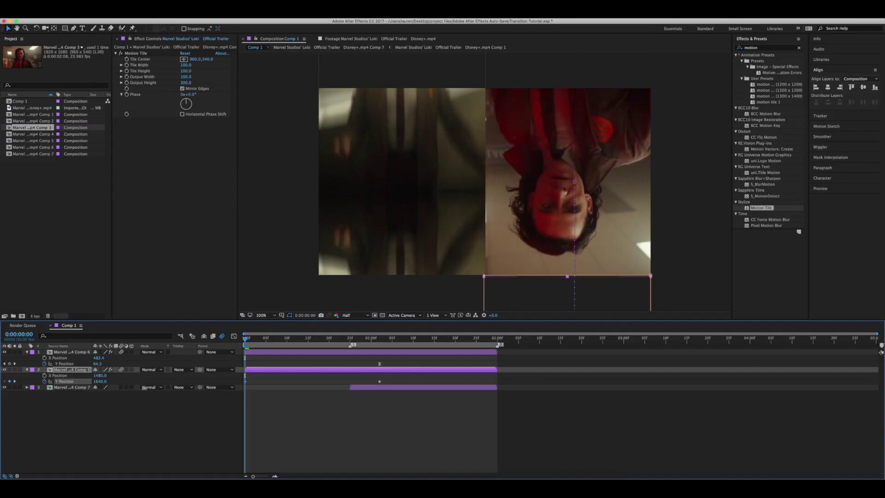
pyautogui.moveTo(389, 377); pyautogui.dragTo(245, 384)
pyautogui.rightClick(244, 382)
pyautogui.moveTo(286, 460)
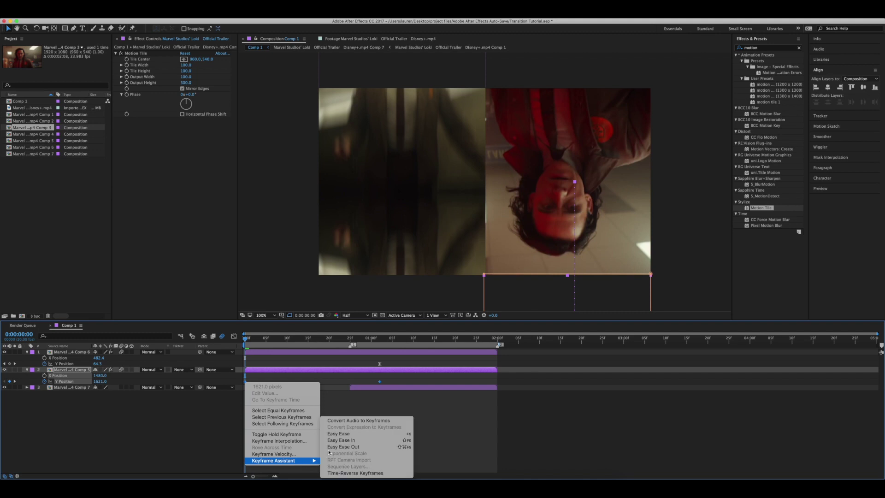
pyautogui.click(334, 433)
# - Reshape the Comp 5 Y Position curve to drop steeply at first and flatten towards the last keyframe, and preview the motion
pyautogui.hotkey('shift', 'F3')
pyautogui.moveTo(335, 454); pyautogui.dragTo(245, 454)
pyautogui.moveTo(289, 356); pyautogui.dragTo(246, 432)
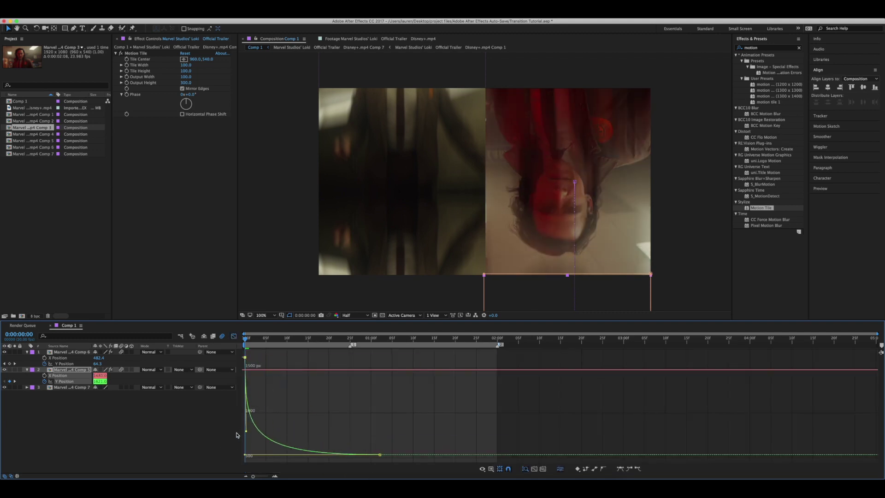
pyautogui.click(234, 336)
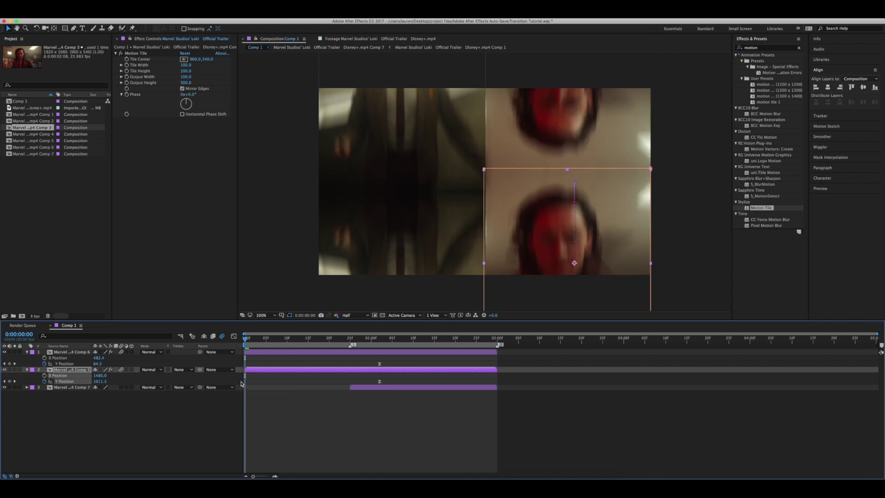
pyautogui.press('space')
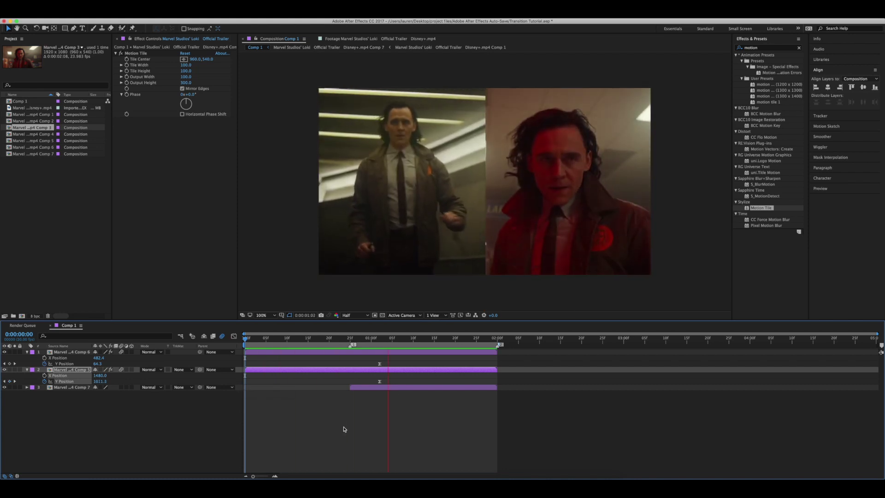
pyautogui.press('space')
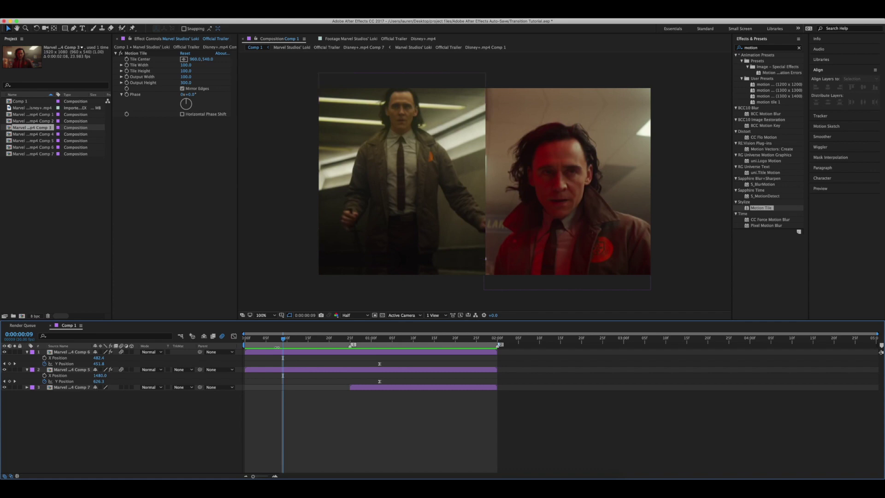
# - Add a new shape layer and trim off its part after 0:00:02:00
pyautogui.click(135, 13)
pyautogui.moveTo(135, 22)
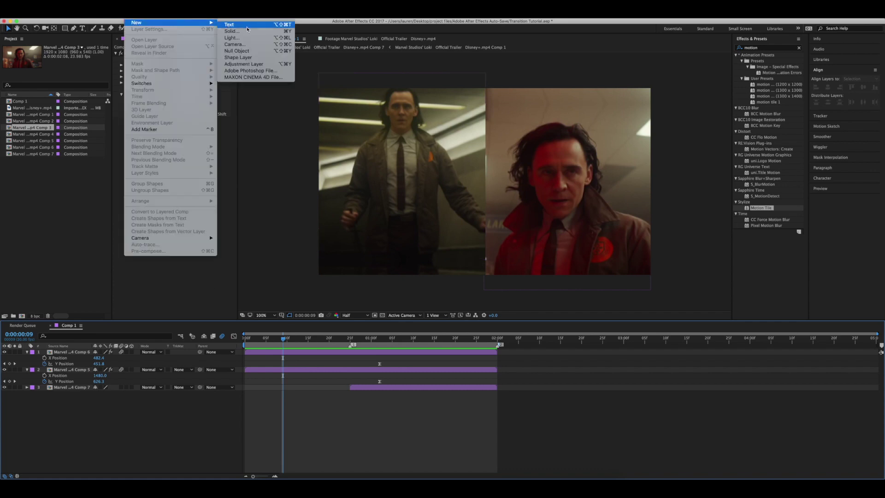
pyautogui.click(243, 57)
pyautogui.click(496, 339)
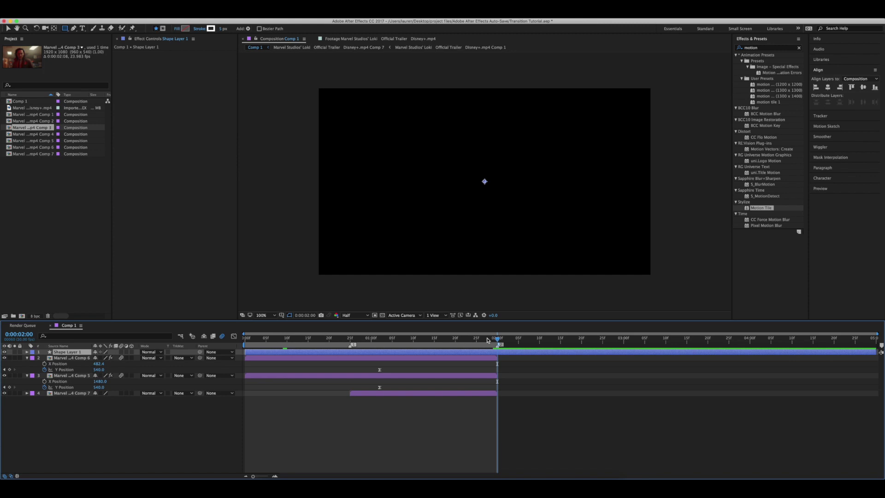
pyautogui.press('super+shift+d')
pyautogui.press('Delete')
# - Draw a vertical Pen line on Shape Layer 1 along the seam between both clips, from the frame's top edge to its bottom edge
pyautogui.click(291, 339)
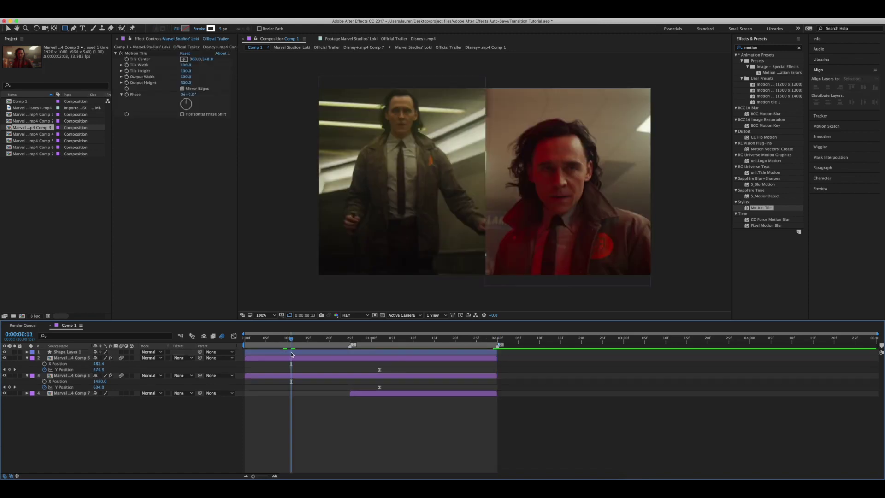
pyautogui.click(291, 352)
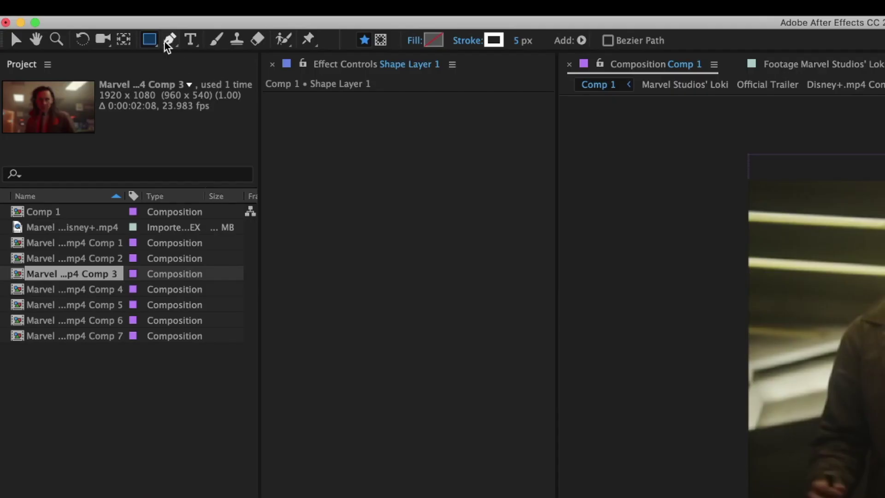
pyautogui.click(166, 40)
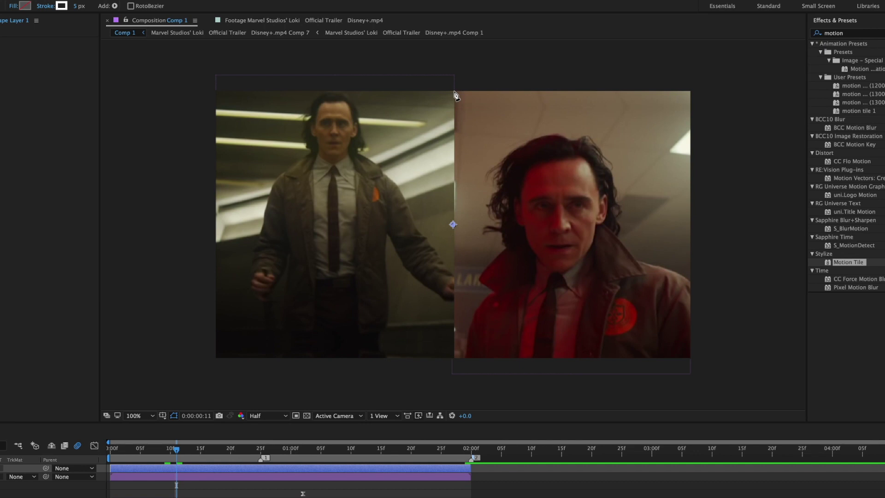
pyautogui.click(454, 91)
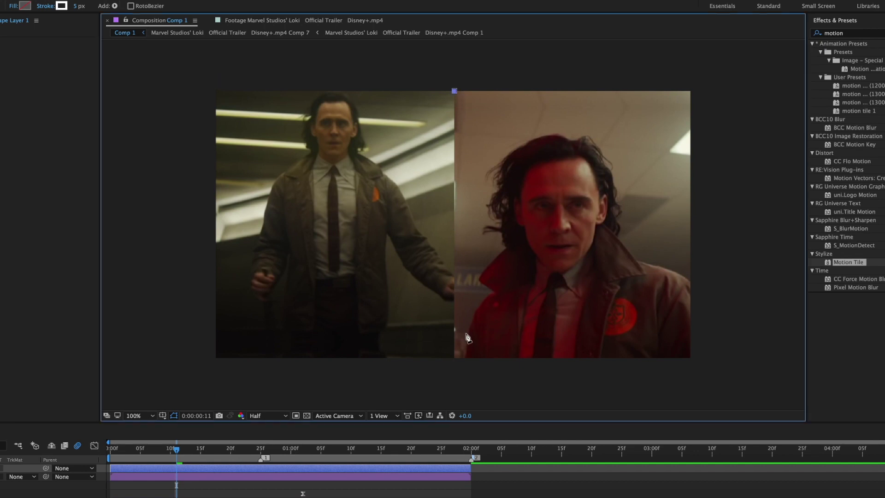
pyautogui.click(455, 359)
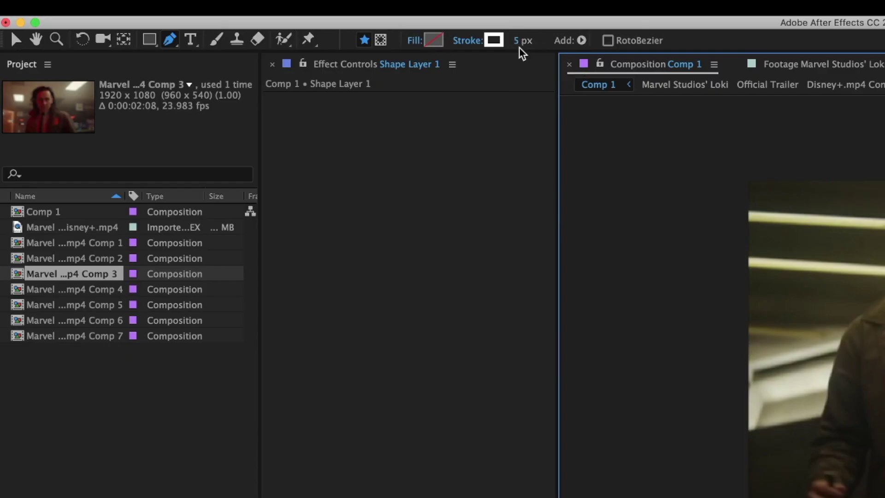
# - Set the stroke width of the divider line to 15 px
pyautogui.moveTo(517, 48); pyautogui.dragTo(533, 43)
pyautogui.click(517, 41)
pyautogui.write('15')
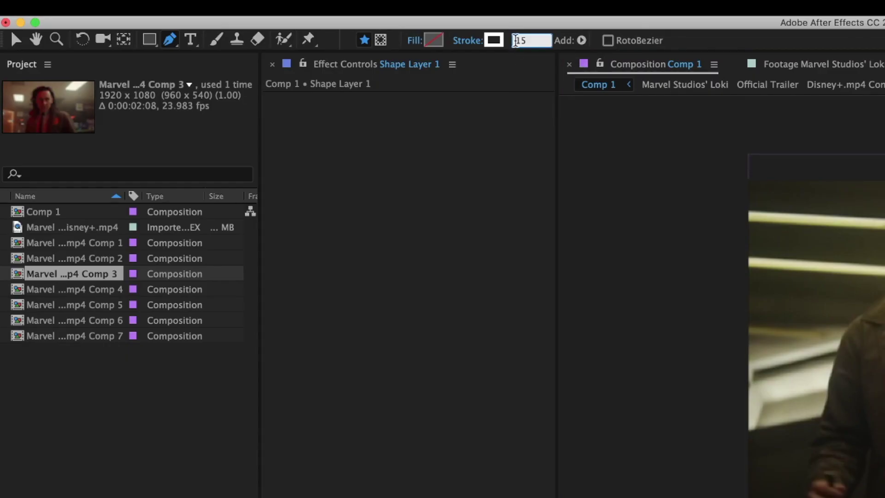
pyautogui.click(504, 160)
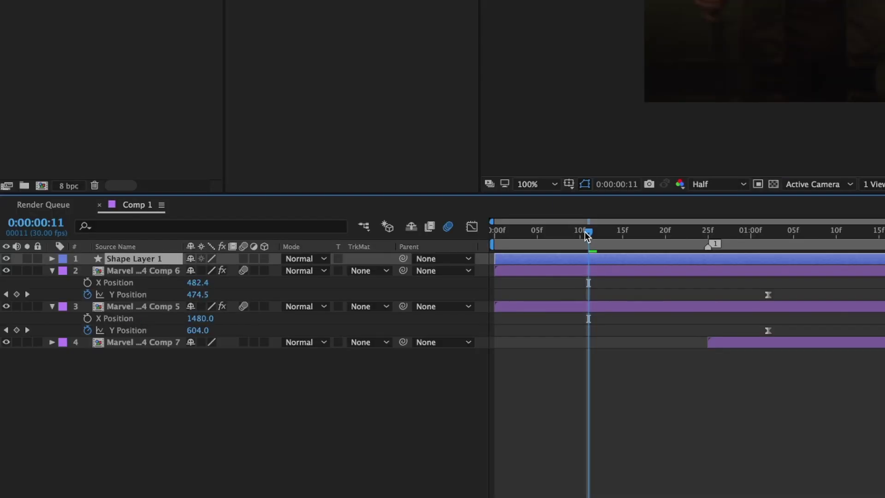
# - Enable motion blur on Shape Layer 1, unlink its Scale proportions and set the vertical scale to 0%
pyautogui.click(244, 259)
pyautogui.press('s')
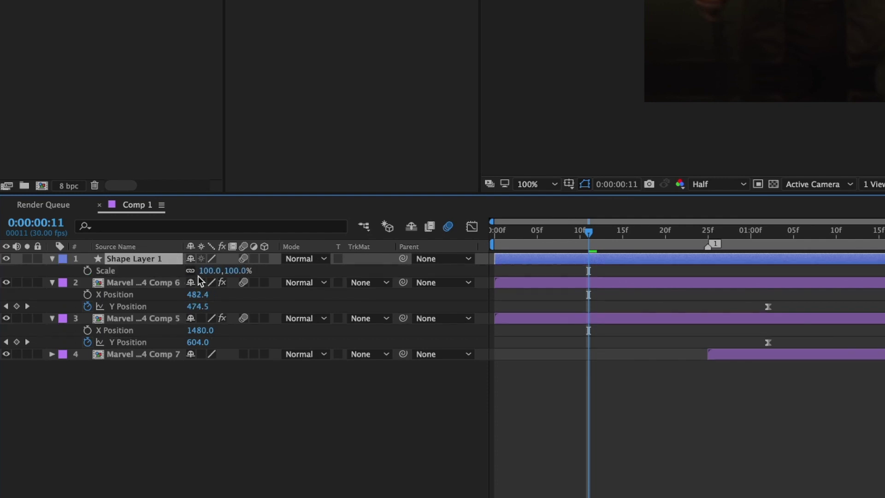
pyautogui.click(192, 271)
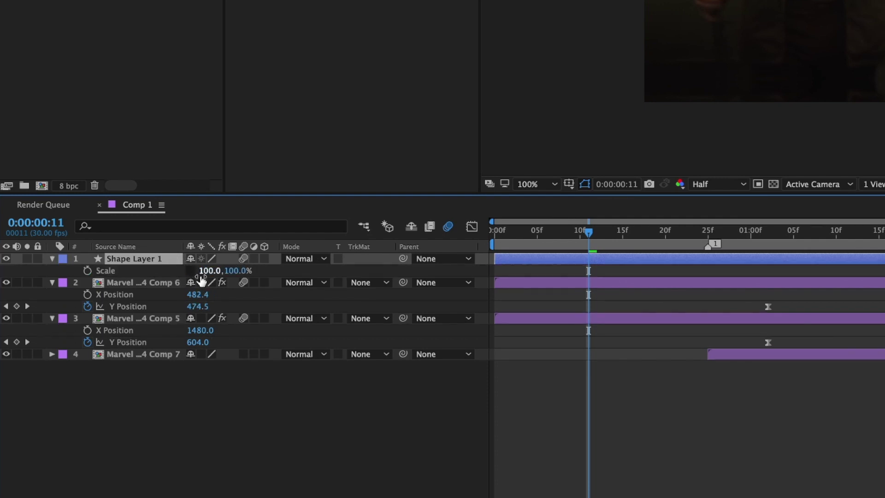
pyautogui.click(235, 271)
pyautogui.write('6')
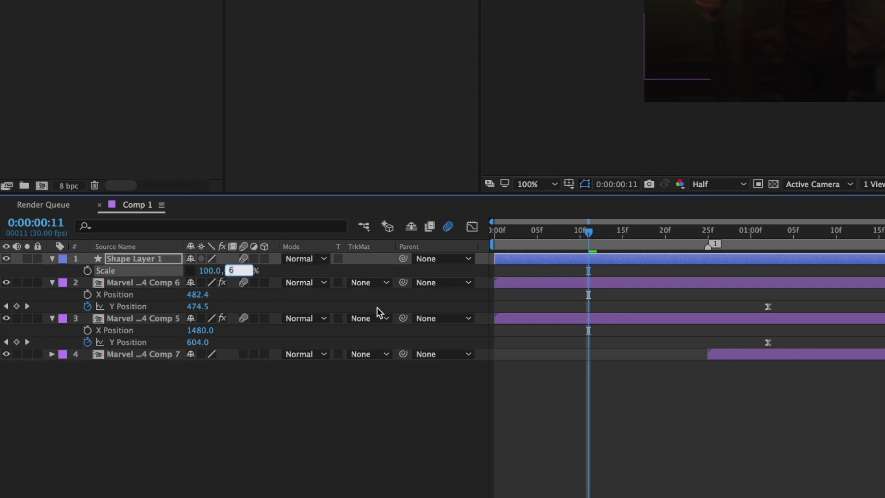
pyautogui.press('BackSpace')
pyautogui.write('0')
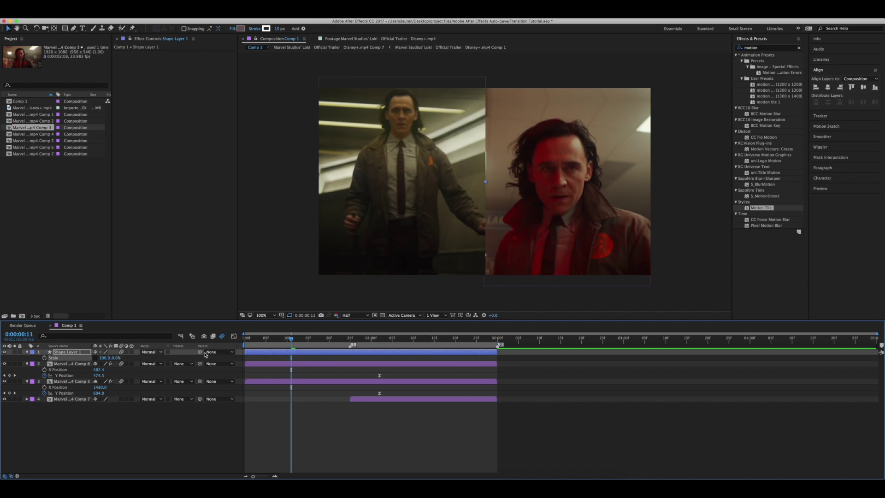
# - Keyframe Shape Layer 1's Scale at 0:00:00:00 and at 0:00:00:25, with the vertical scale at 100% on the second keyframe
pyautogui.moveTo(546, 232); pyautogui.dragTo(391, 240)
pyautogui.click(44, 358)
pyautogui.moveTo(322, 343); pyautogui.dragTo(350, 344)
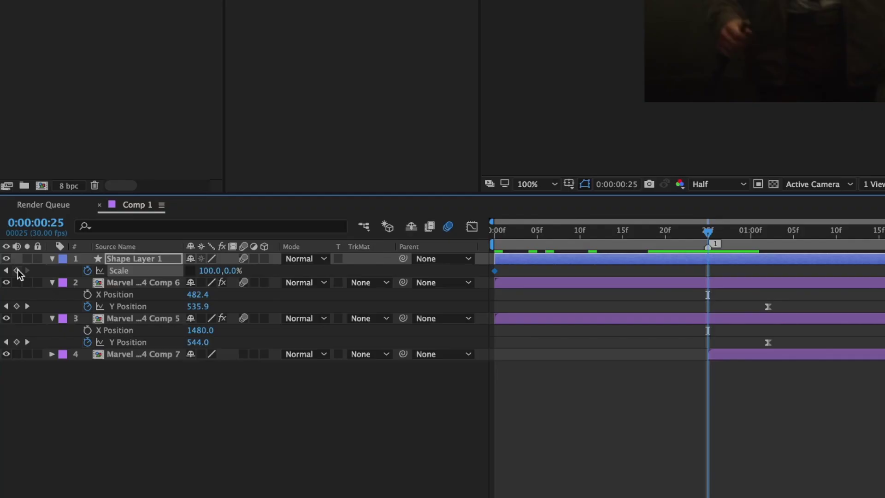
pyautogui.click(9, 358)
pyautogui.click(229, 271)
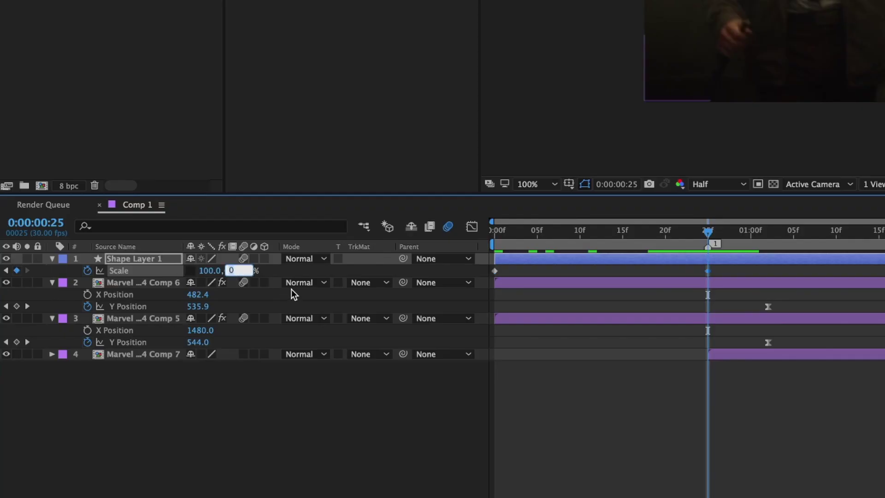
pyautogui.write('100')
pyautogui.press('Return')
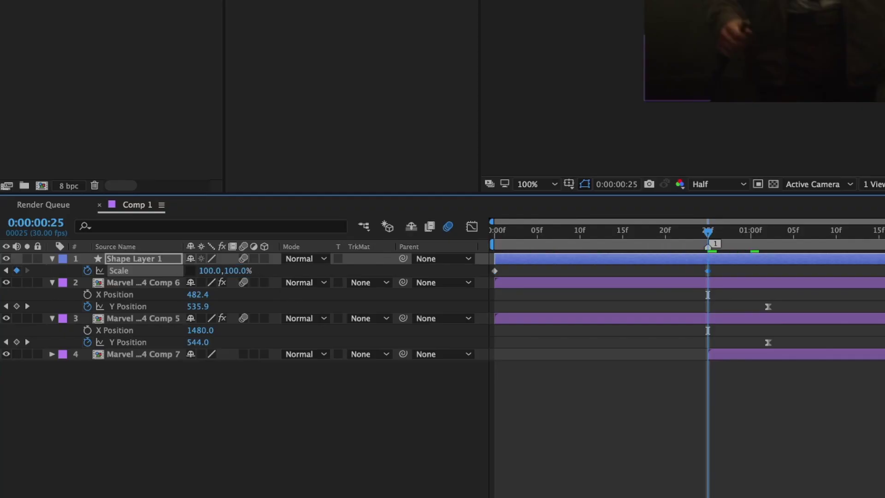
# - Apply Easy Ease to both Scale keyframes of Shape Layer 1
pyautogui.moveTo(728, 266); pyautogui.dragTo(488, 283)
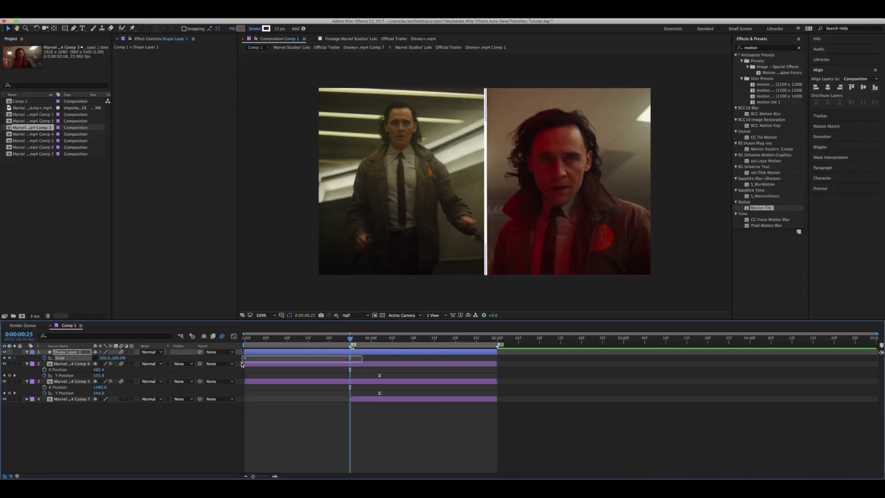
pyautogui.moveTo(241, 364); pyautogui.dragTo(243, 363)
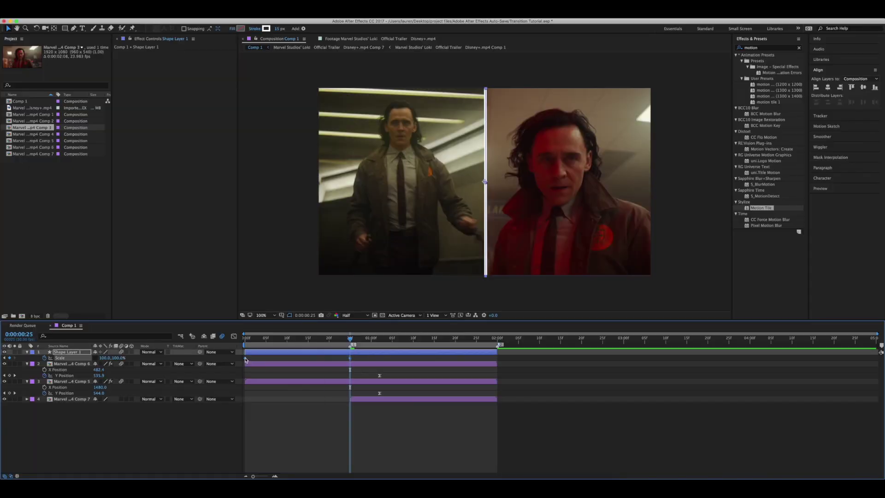
pyautogui.rightClick(245, 358)
pyautogui.moveTo(295, 439)
pyautogui.click(334, 435)
# - Reshape the Shape Layer 1 Scale curve to rise quickly and flatten towards the last keyframe, previewing the line's growth
pyautogui.hotkey('shift', 'F3')
pyautogui.moveTo(315, 357); pyautogui.dragTo(266, 359)
pyautogui.moveTo(280, 454); pyautogui.dragTo(269, 455)
pyautogui.moveTo(250, 339); pyautogui.dragTo(245, 338)
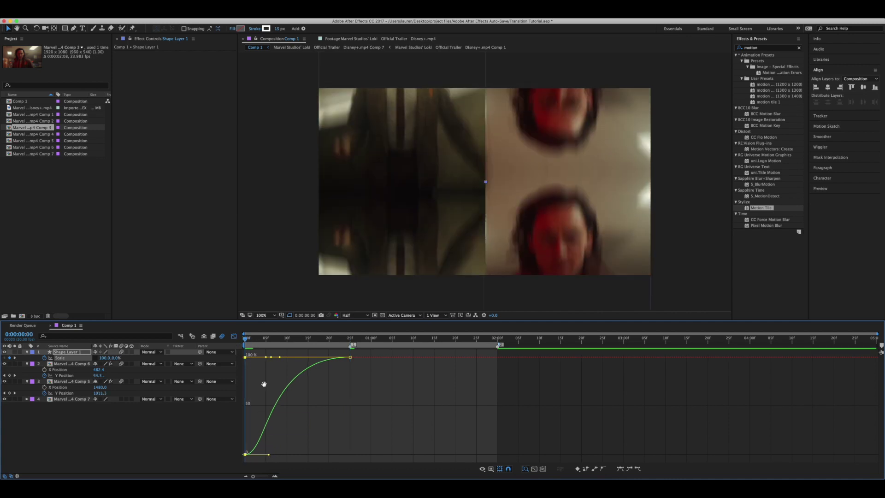
pyautogui.press('space')
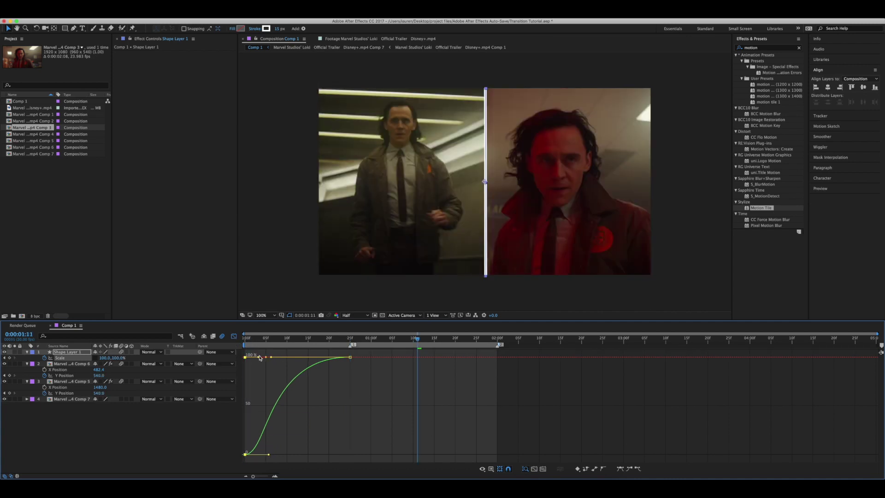
pyautogui.moveTo(270, 357); pyautogui.dragTo(263, 357)
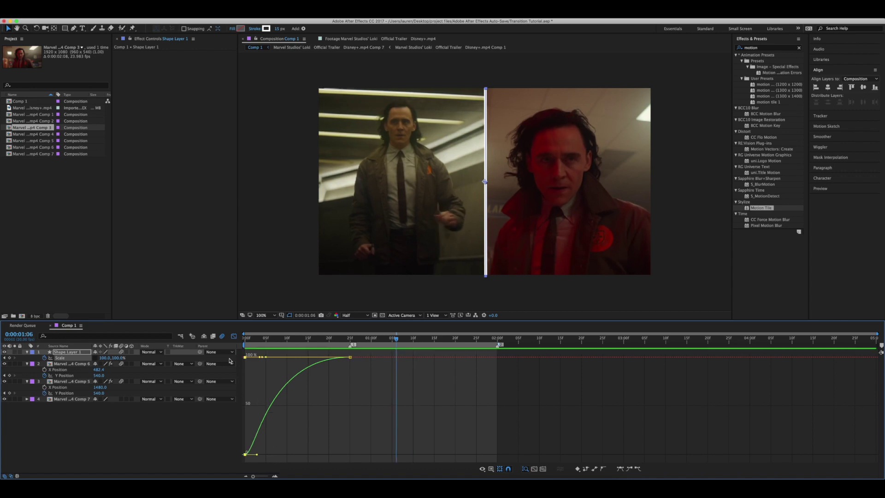
pyautogui.click(234, 337)
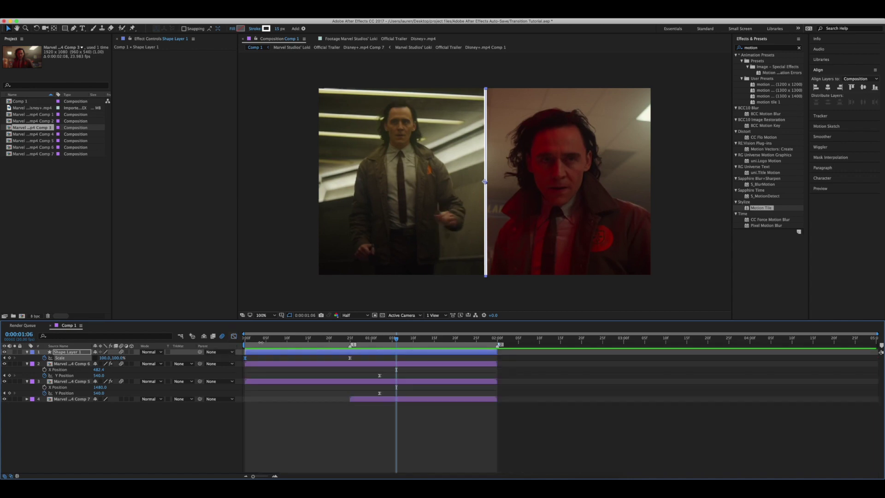
# - Duplicate the Shape Layer 1 divider line and add a null object to the composition
pyautogui.click(287, 353)
pyautogui.press('super+d')
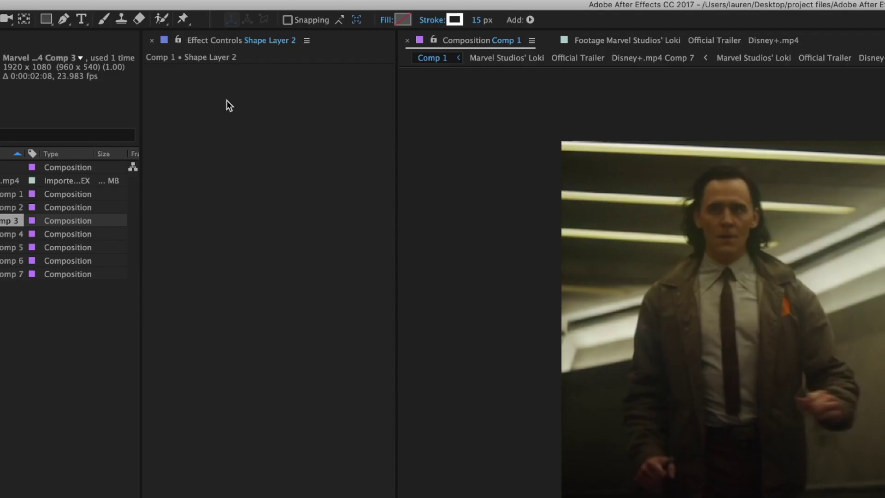
pyautogui.click(183, 0)
pyautogui.moveTo(194, 6)
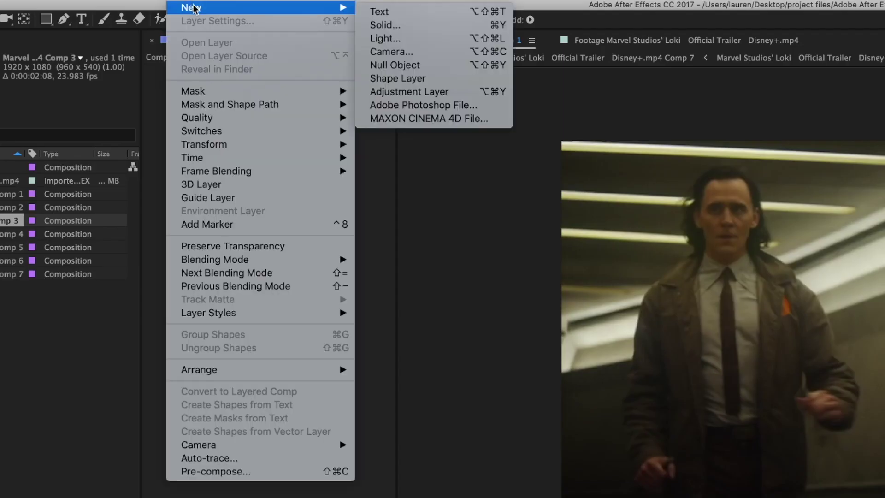
pyautogui.click(392, 66)
pyautogui.press('super+d')
pyautogui.press('Delete')
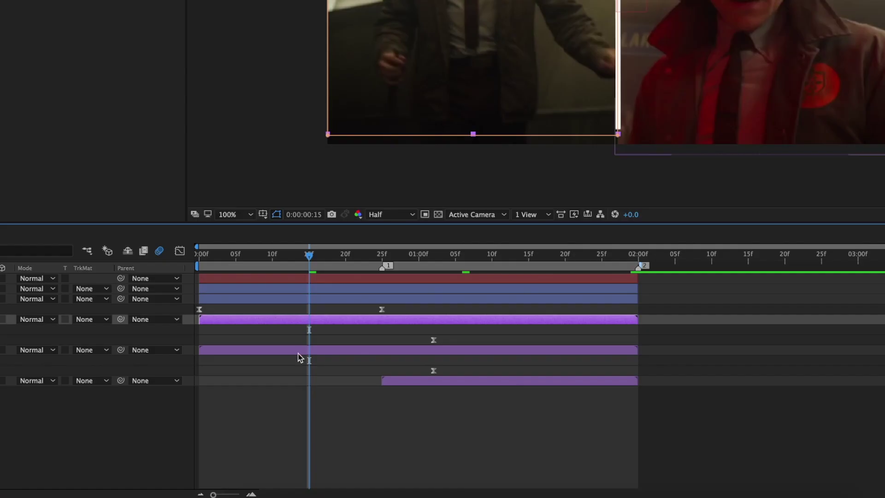
# - Parent the two clip layers Comp 6 and Comp 5 to Null 1
pyautogui.keyDown('shift'); pyautogui.click(303, 399); pyautogui.keyUp('shift')
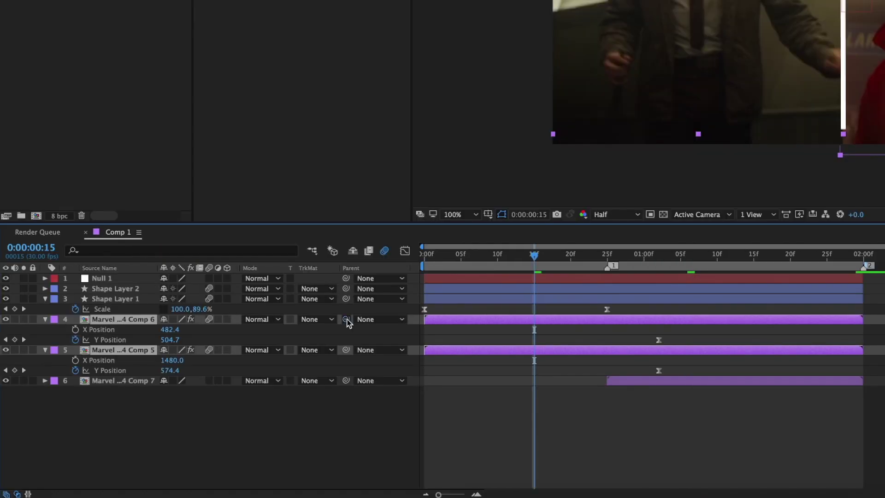
pyautogui.moveTo(121, 319); pyautogui.dragTo(0, 281)
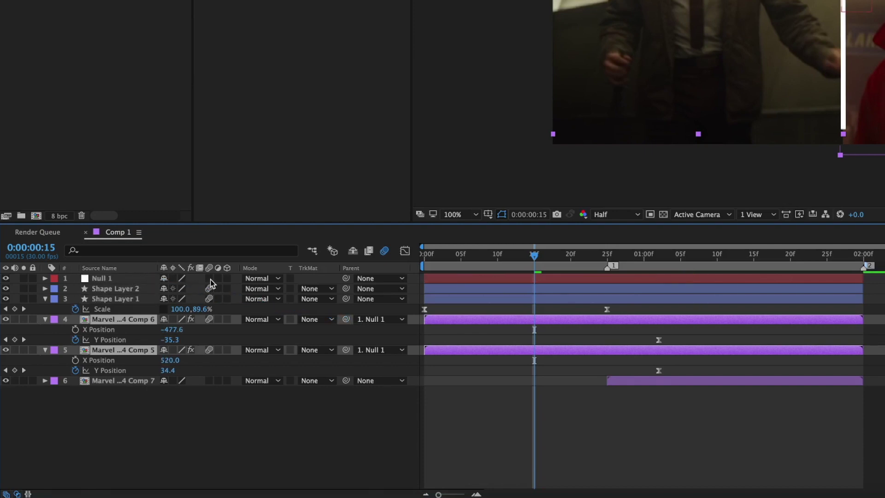
# - Parent Shape Layer 1 to Comp 5 and Shape Layer 2 to Comp 6, placing Shape Layer 1 directly above Comp 5
pyautogui.click(119, 298)
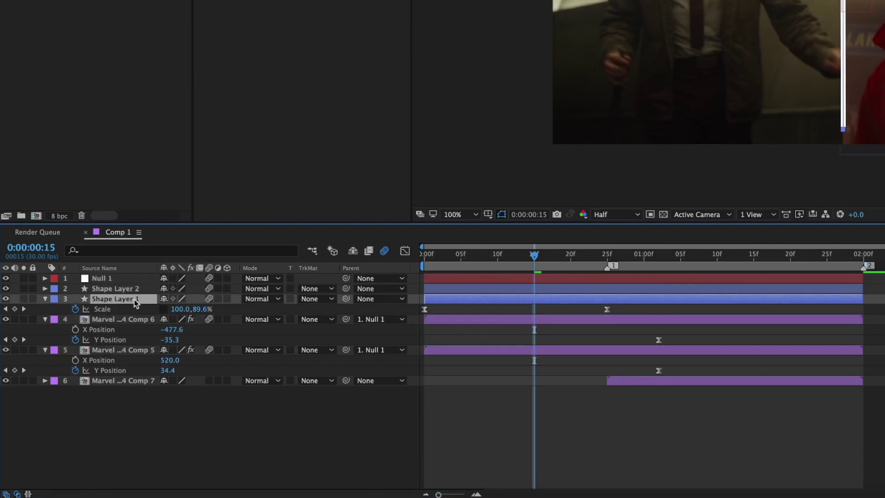
pyautogui.moveTo(346, 299); pyautogui.dragTo(138, 350)
pyautogui.click(139, 289)
pyautogui.moveTo(346, 288); pyautogui.dragTo(134, 320)
pyautogui.moveTo(132, 299); pyautogui.dragTo(129, 342)
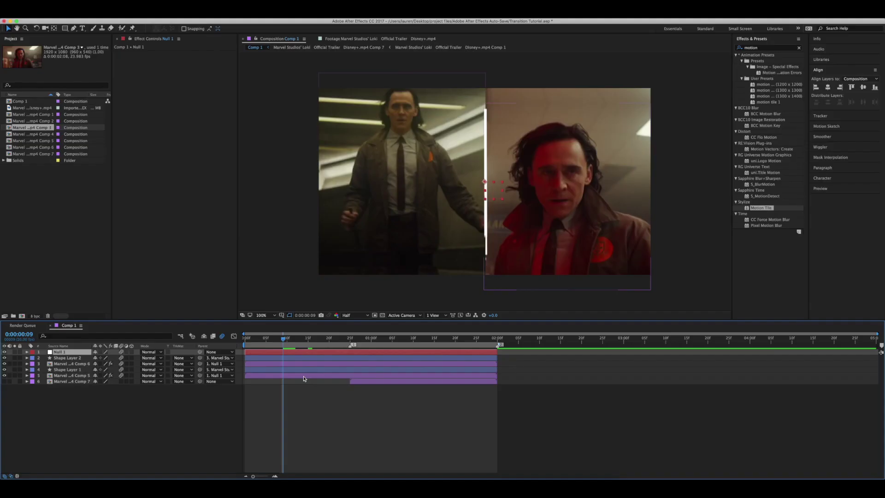
# - Keyframe Comp 5's X Position at 0:00:00:09 and 0:00:01:12, setting the second keyframe to 1142 with the grid overlay shown
pyautogui.click(291, 375)
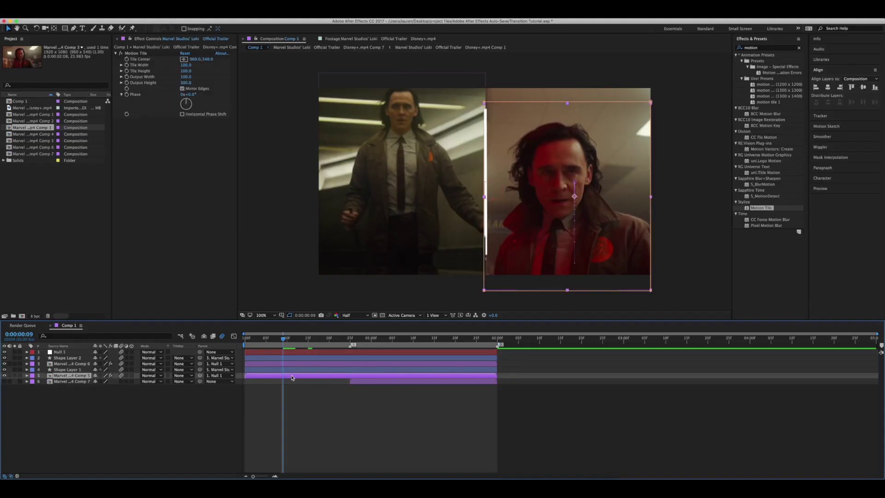
pyautogui.press('p')
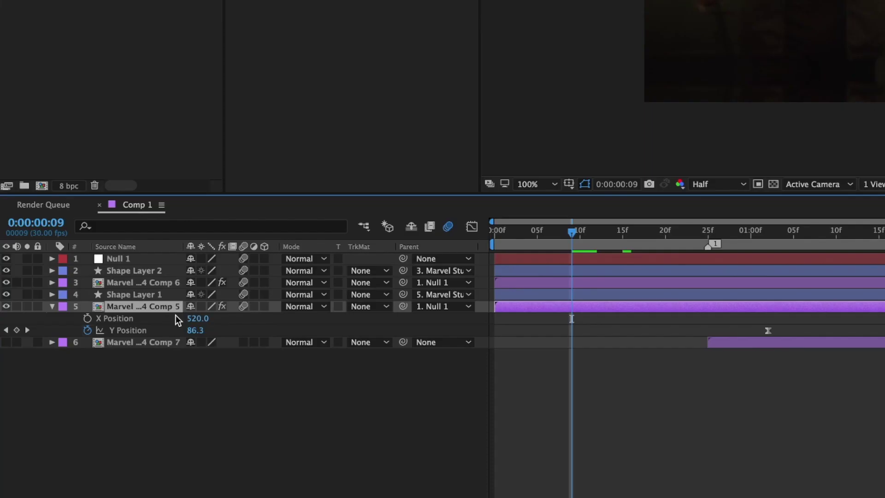
pyautogui.click(105, 318)
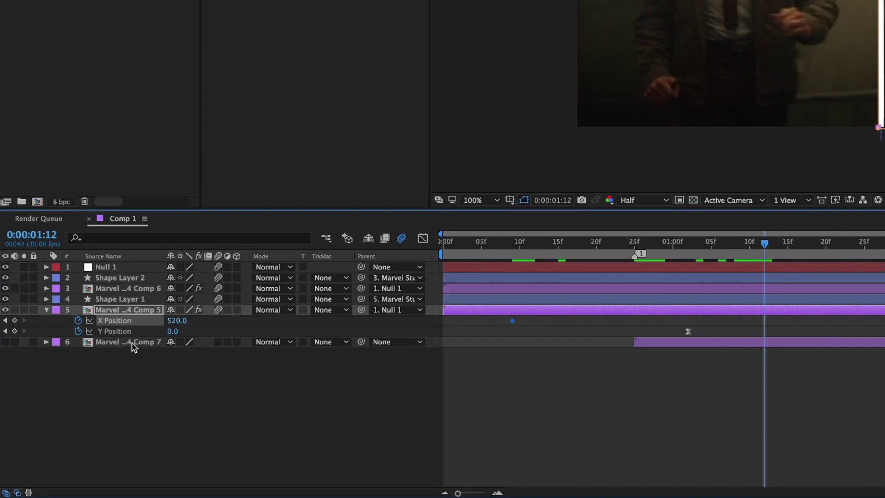
pyautogui.click(14, 320)
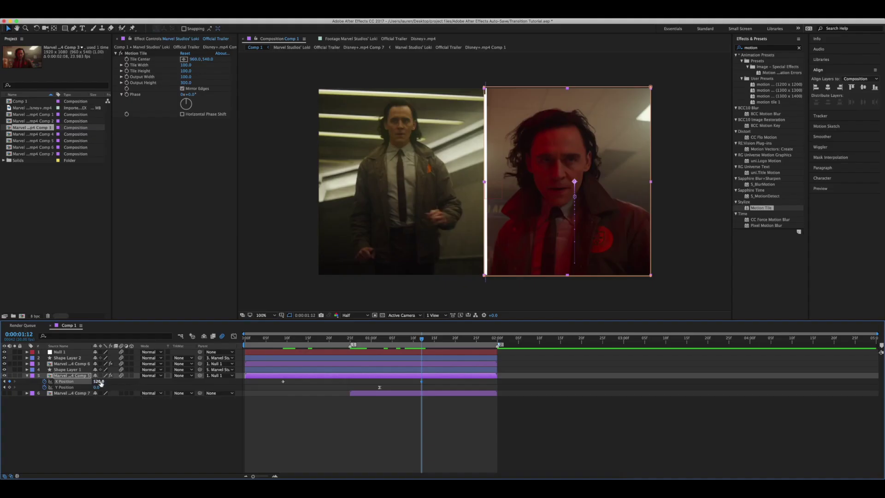
pyautogui.moveTo(101, 383); pyautogui.dragTo(385, 383)
pyautogui.click(281, 315)
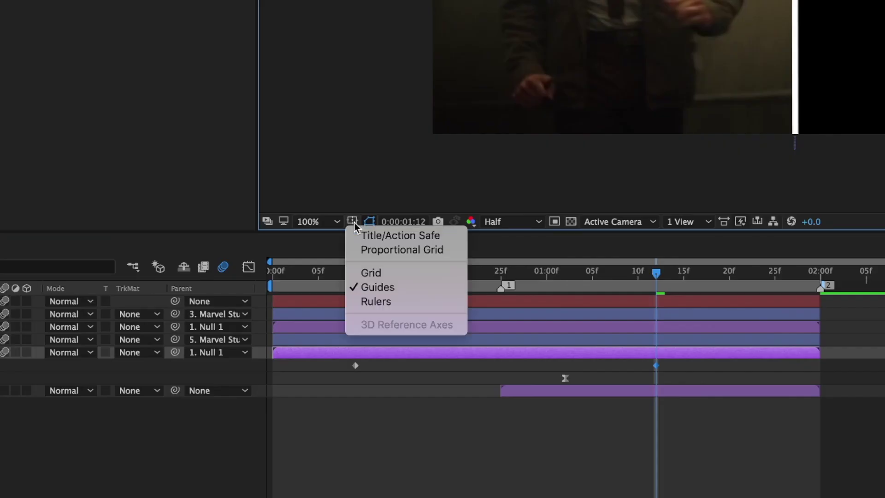
pyautogui.click(290, 328)
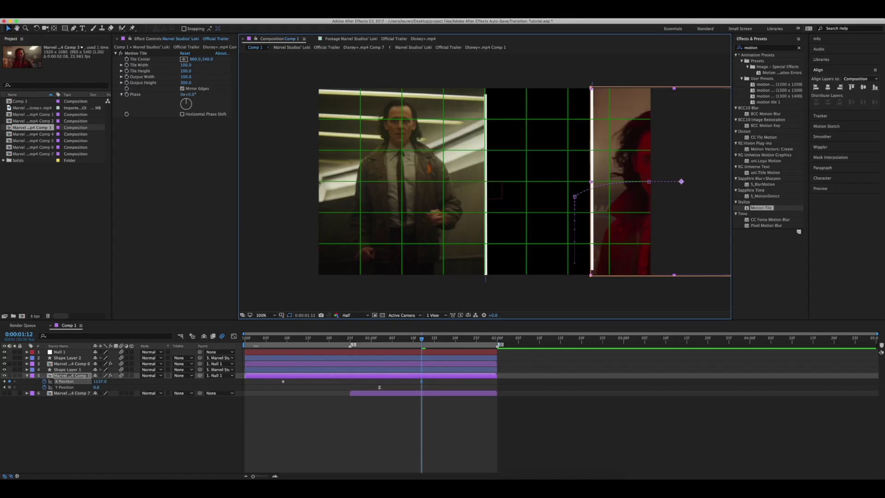
pyautogui.moveTo(98, 381); pyautogui.dragTo(100, 382)
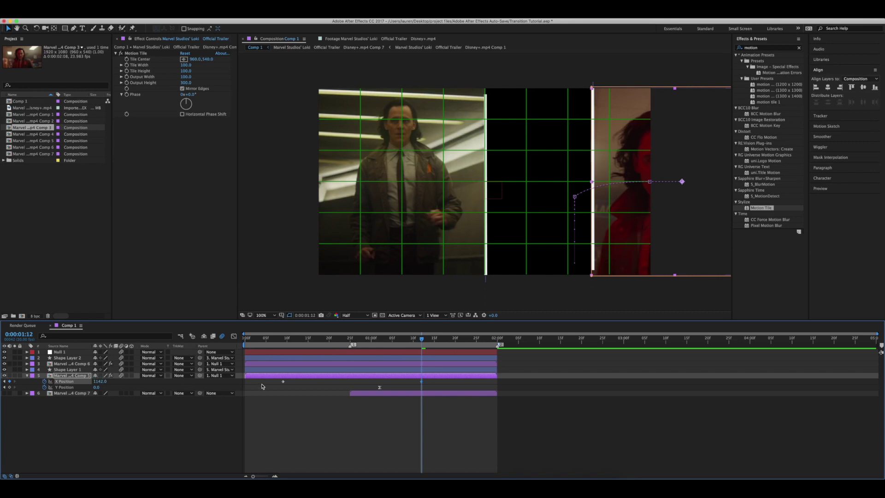
# - Apply Easy Ease to both X Position keyframes of Comp 5
pyautogui.moveTo(432, 383); pyautogui.dragTo(281, 383)
pyautogui.rightClick(283, 382)
pyautogui.moveTo(320, 460)
pyautogui.click(377, 433)
# - Reshape Comp 5's X Position curve into an S with its steepest part at 0:00:00:25 and long flat ends
pyautogui.click(234, 337)
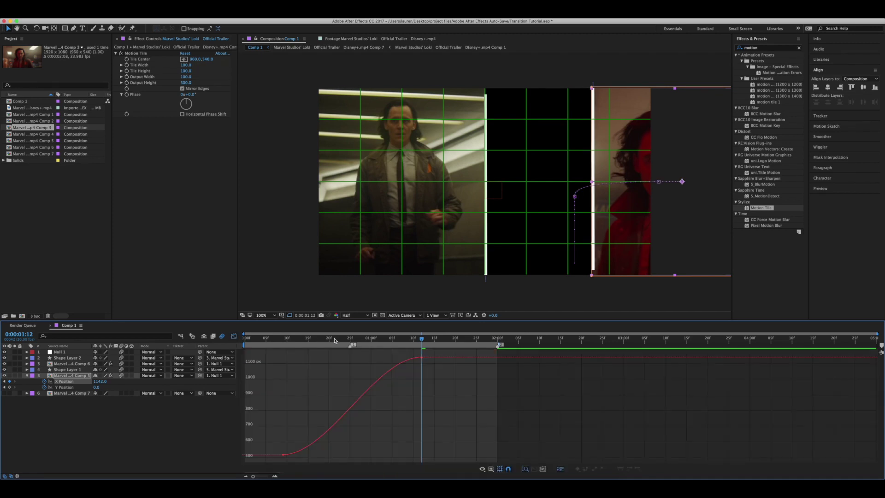
pyautogui.click(350, 340)
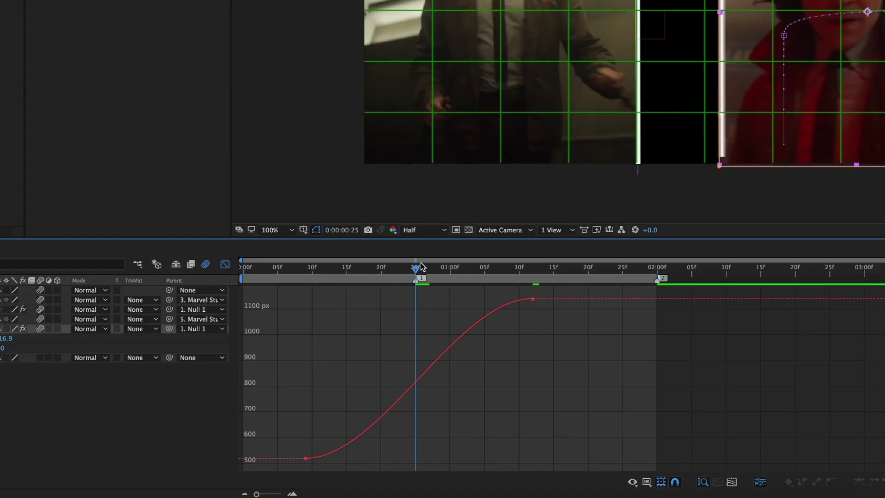
pyautogui.click(530, 300)
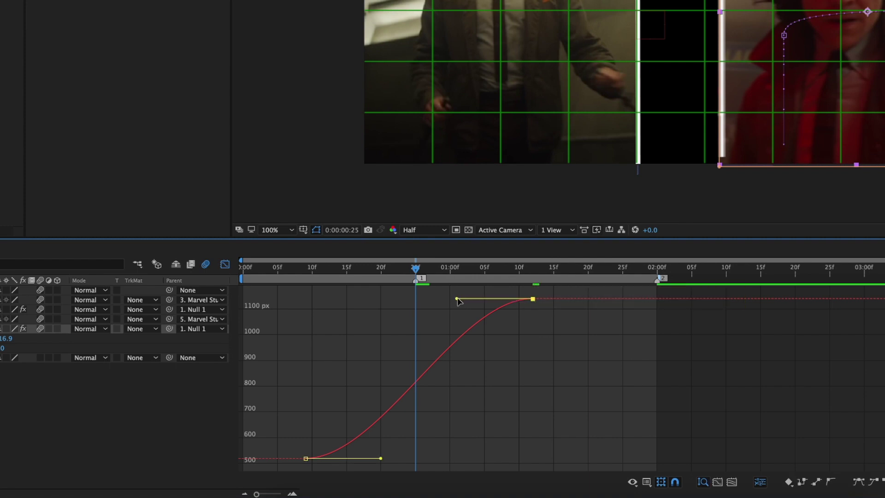
pyautogui.moveTo(457, 300); pyautogui.dragTo(350, 299)
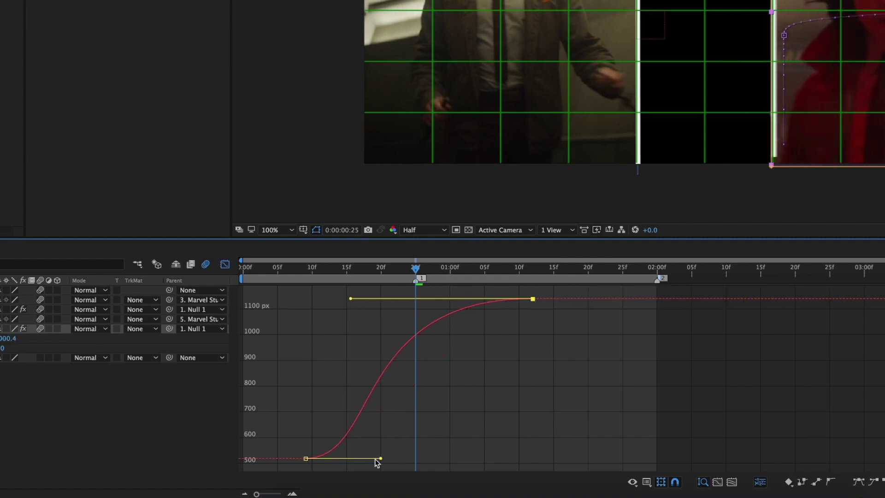
pyautogui.moveTo(380, 458); pyautogui.dragTo(493, 458)
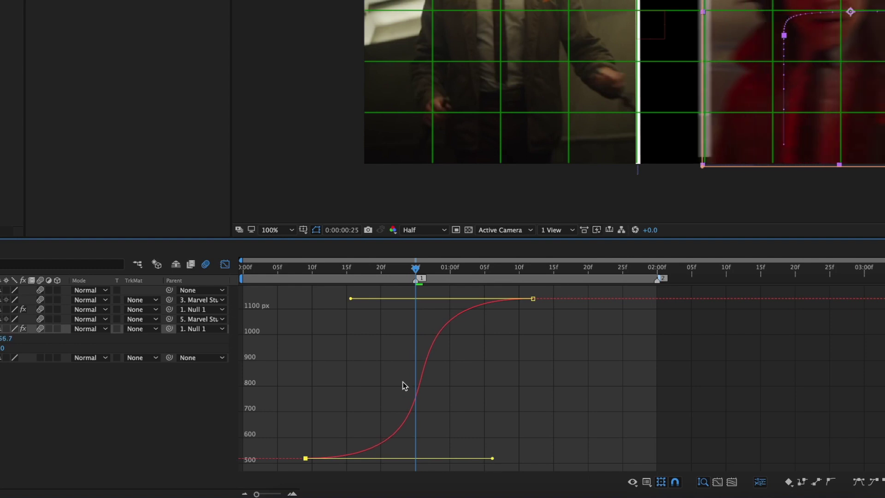
pyautogui.moveTo(351, 299); pyautogui.dragTo(309, 299)
pyautogui.moveTo(492, 458); pyautogui.dragTo(513, 458)
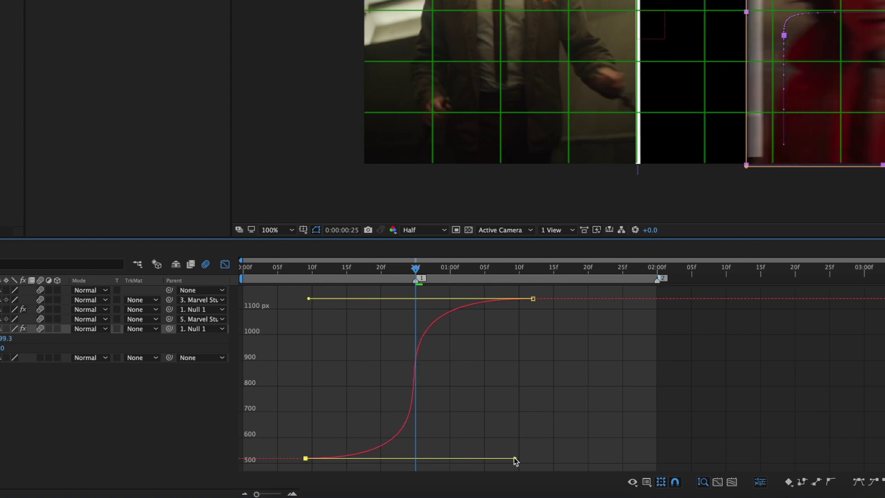
pyautogui.moveTo(310, 299); pyautogui.dragTo(315, 299)
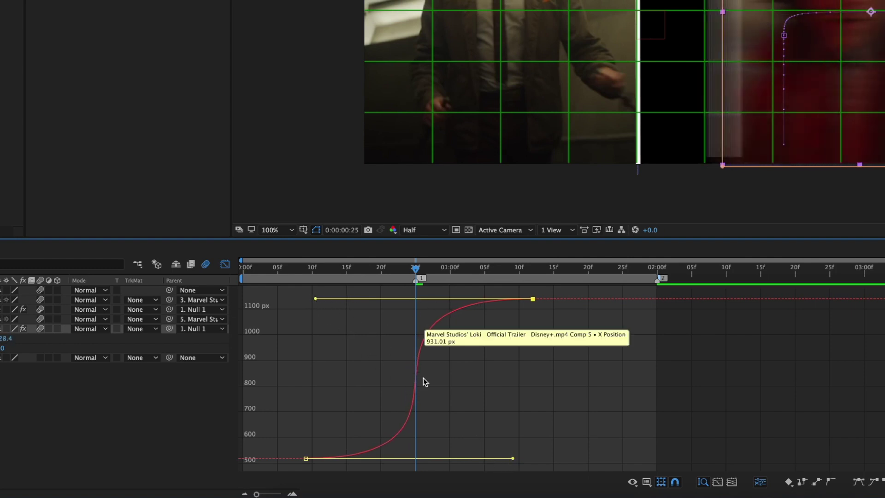
pyautogui.moveTo(513, 459); pyautogui.dragTo(515, 458)
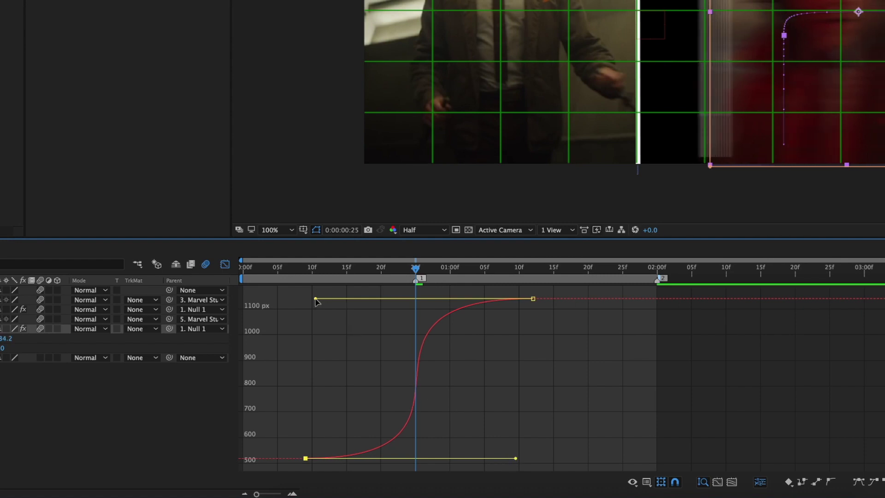
pyautogui.moveTo(315, 299); pyautogui.dragTo(313, 298)
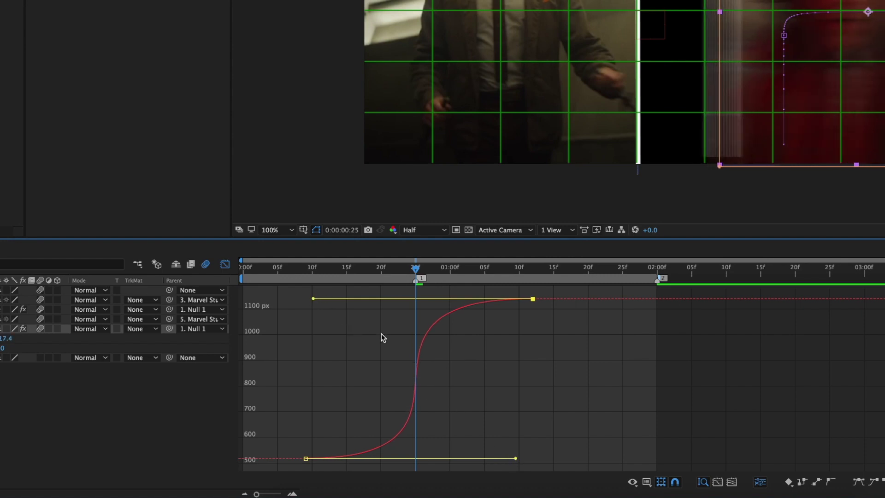
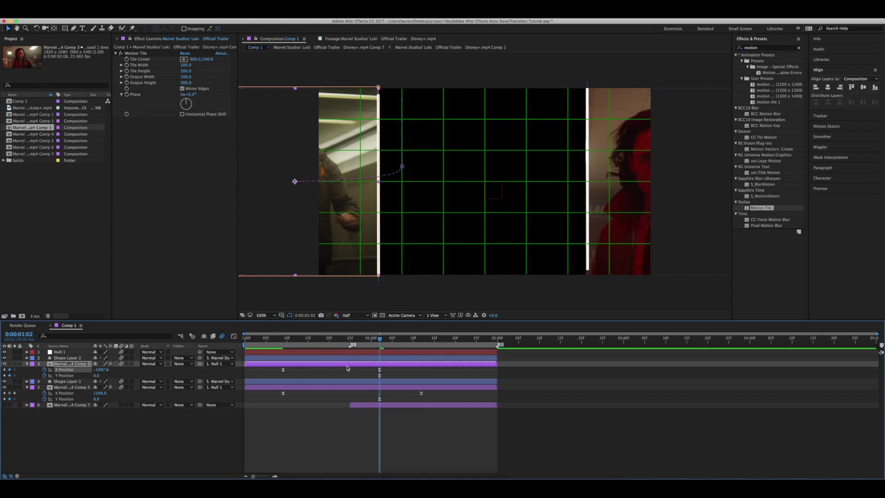
# - Move Comp 6's last X Position keyframe to 0:00:01:12 and reshape its curve to drop steeply at 0:00:00:25
pyautogui.moveTo(380, 372); pyautogui.dragTo(421, 381)
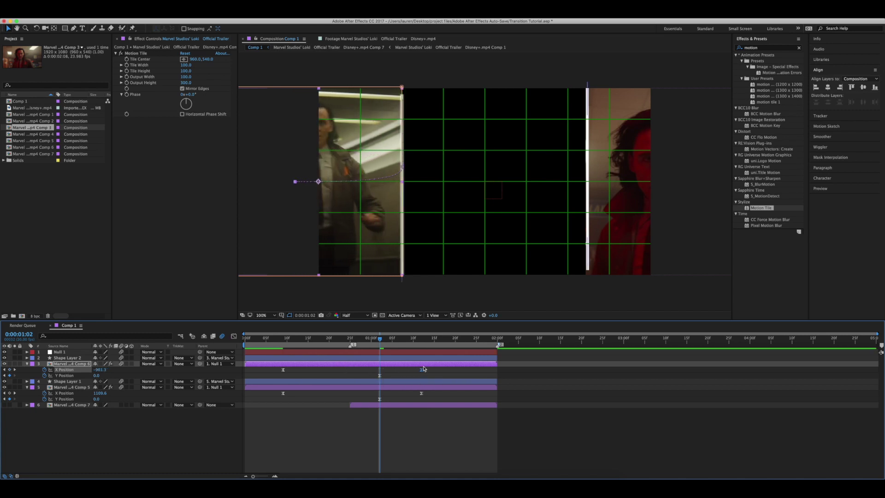
pyautogui.click(422, 338)
pyautogui.click(234, 336)
pyautogui.click(351, 339)
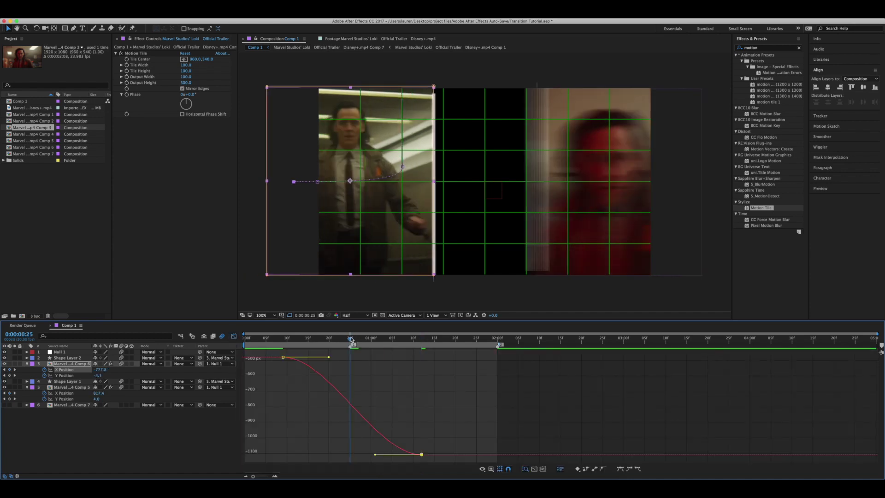
pyautogui.moveTo(374, 455); pyautogui.dragTo(305, 455)
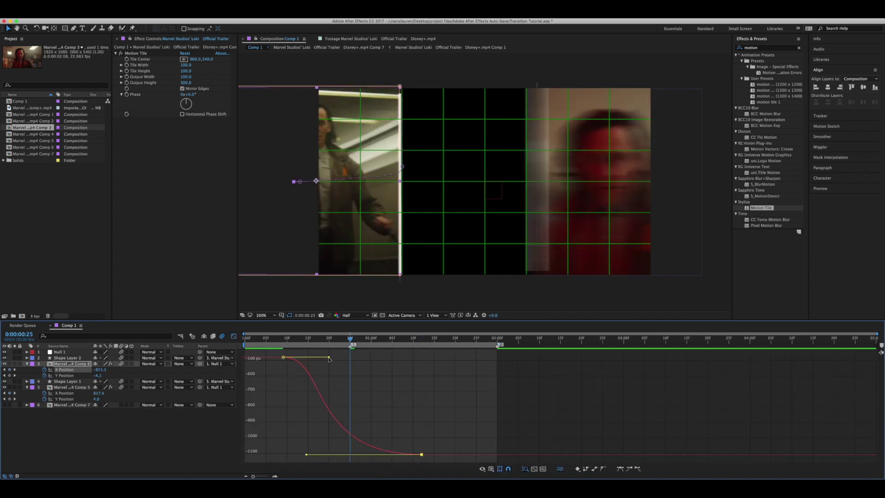
pyautogui.moveTo(329, 357); pyautogui.dragTo(406, 357)
pyautogui.moveTo(305, 455); pyautogui.dragTo(288, 455)
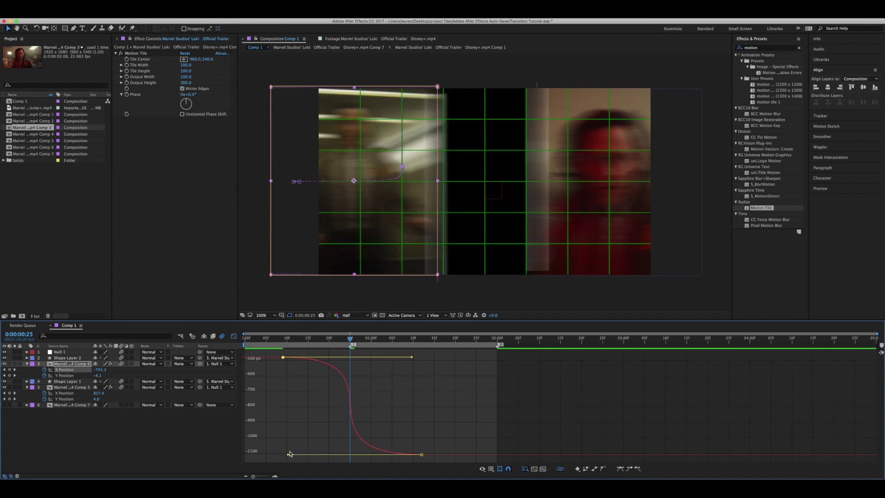
# - Fine-tune Comp 6's X Position curve against Comp 5's curve and preview the split from the start
pyautogui.click(67, 394)
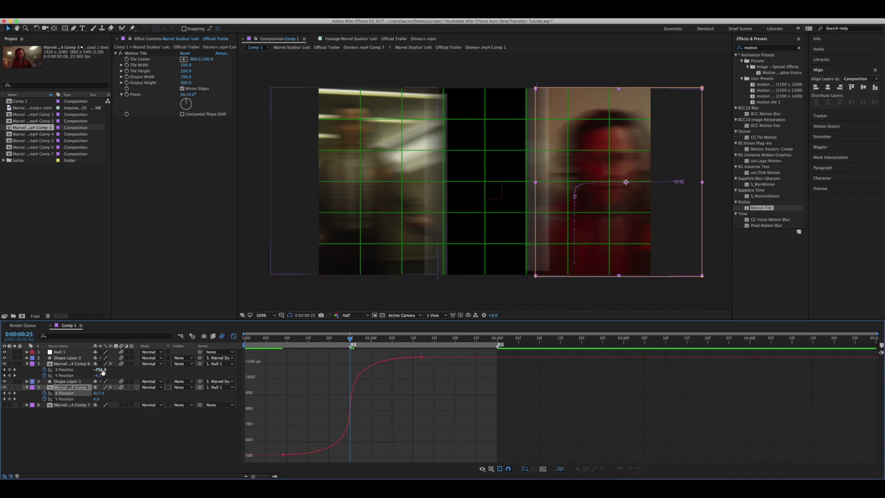
pyautogui.click(81, 370)
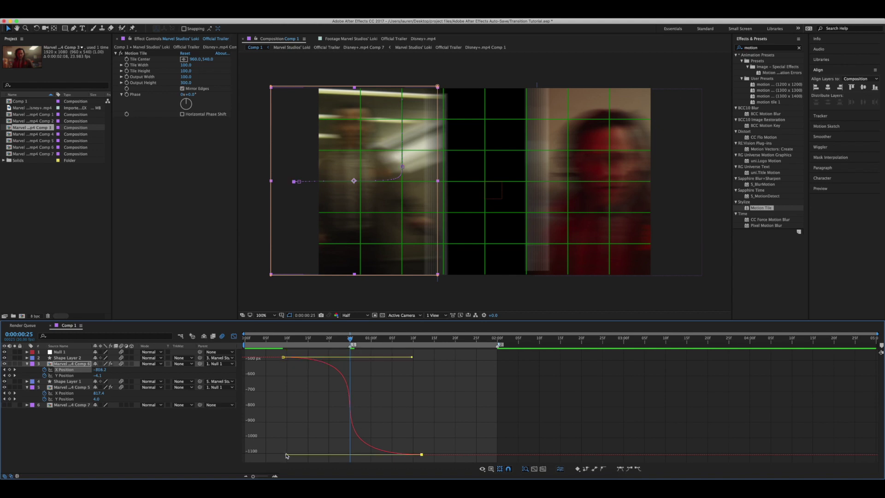
pyautogui.moveTo(287, 454); pyautogui.dragTo(286, 454)
pyautogui.moveTo(412, 357); pyautogui.dragTo(413, 358)
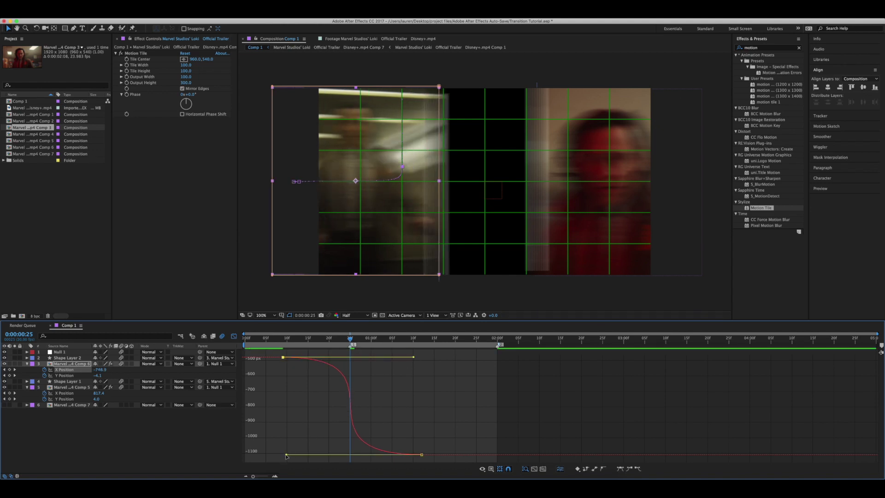
pyautogui.hotkey('shift', 'F3')
pyautogui.press('space')
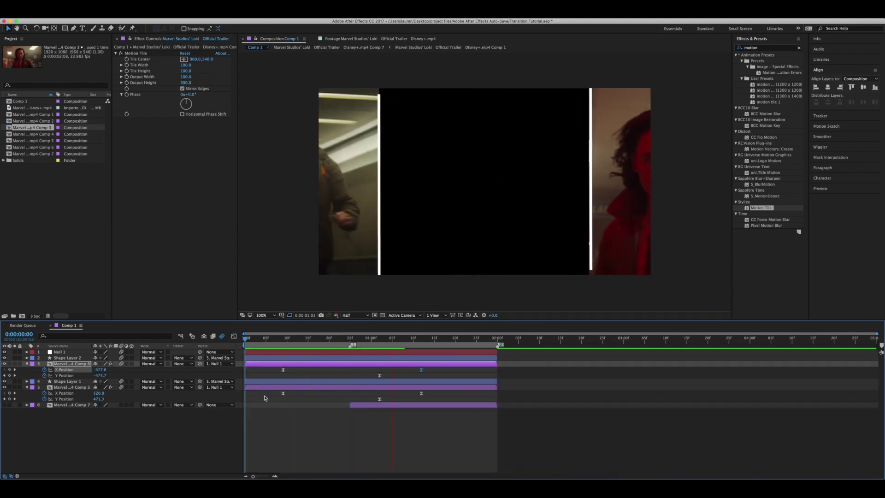
pyautogui.press('space')
# - Move both clips' first X Position keyframes to about 0:00:00:04 and their last ones to about 0:00:01:24
pyautogui.moveTo(268, 369)
pyautogui.mouseDown()
pyautogui.moveTo(298, 402)
pyautogui.moveTo(264, 372)
pyautogui.mouseUp()
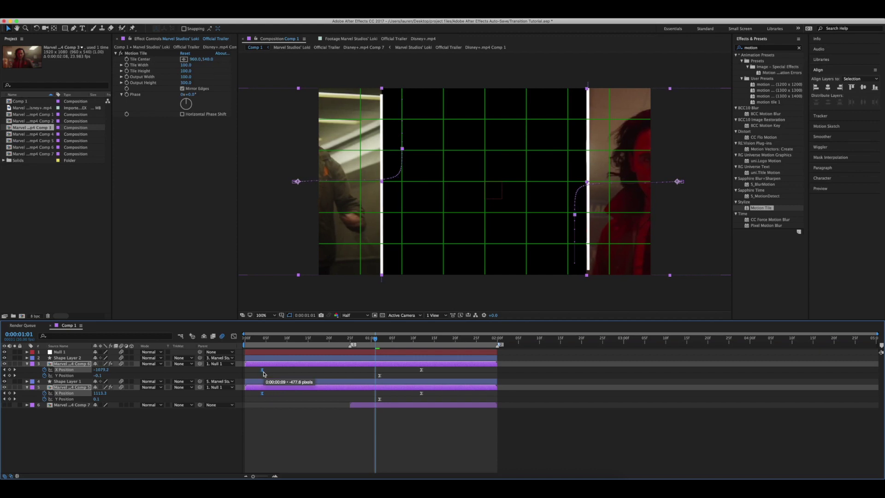
pyautogui.moveTo(413, 368); pyautogui.dragTo(473, 399)
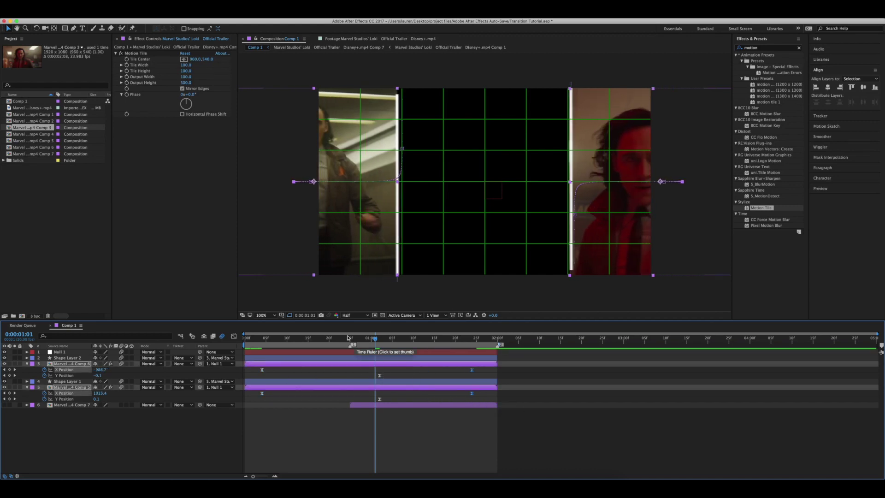
# - Reshape both clips' X Position curves together so their steepest parts move towards 0:00:00:25
pyautogui.click(350, 340)
pyautogui.click(234, 337)
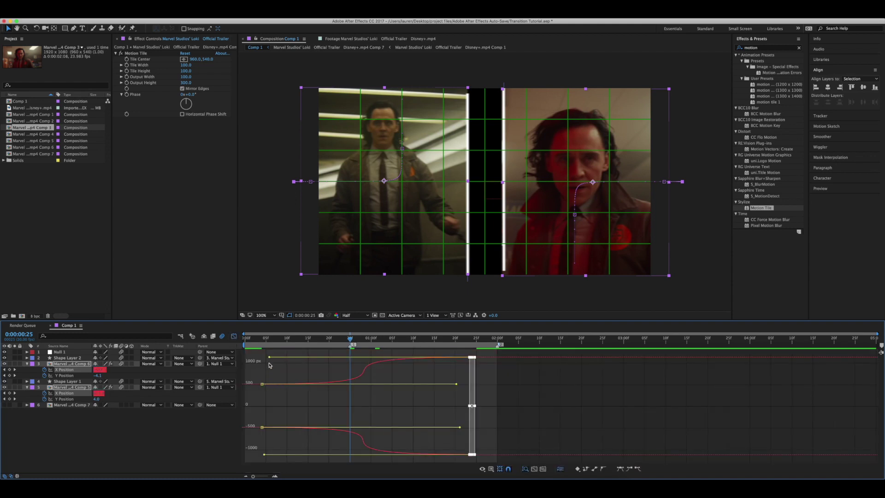
pyautogui.moveTo(268, 358); pyautogui.dragTo(265, 360)
pyautogui.moveTo(456, 384); pyautogui.dragTo(434, 384)
pyautogui.click(262, 427)
pyautogui.moveTo(466, 427); pyautogui.dragTo(443, 427)
pyautogui.click(391, 410)
# - Move both clips' last X Position keyframes to 0:00:01:22, fine-tune Comp 6's curve around 0:00:00:25 and preview the split
pyautogui.click(234, 337)
pyautogui.moveTo(461, 367); pyautogui.dragTo(426, 384)
pyautogui.click(233, 336)
pyautogui.click(262, 427)
pyautogui.moveTo(436, 428); pyautogui.dragTo(434, 427)
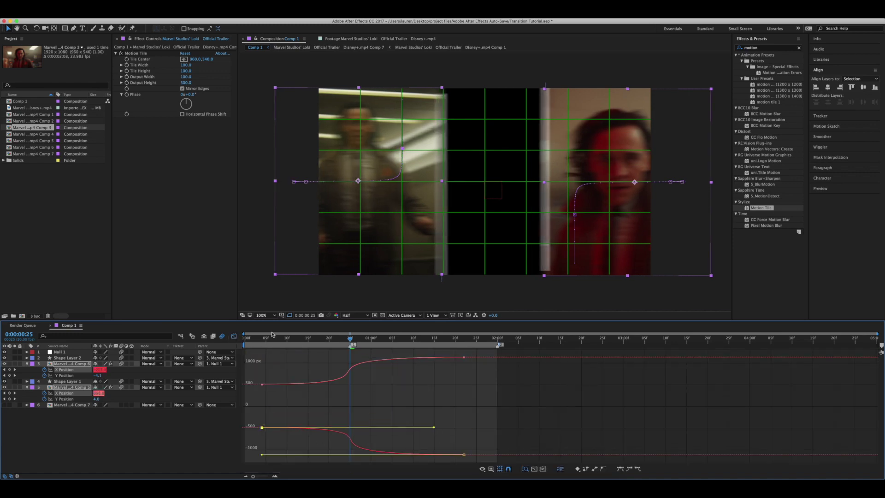
pyautogui.press('space')
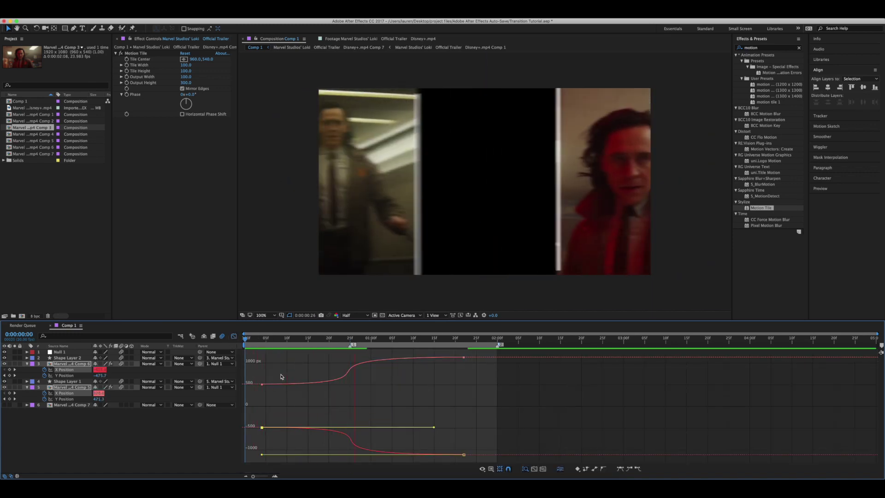
pyautogui.press('space')
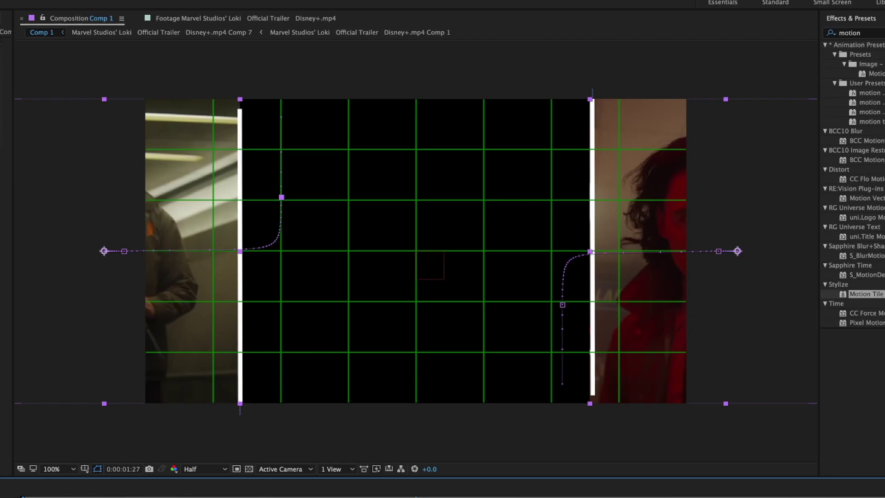
# - Center both white divider lines vertically in the composition and hide the proportional grid
pyautogui.press('F2')
pyautogui.click(239, 258)
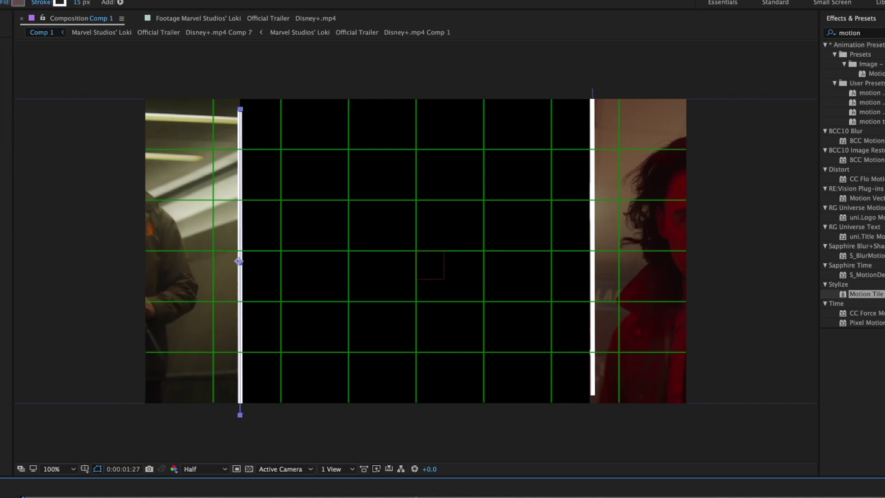
pyautogui.click(592, 243)
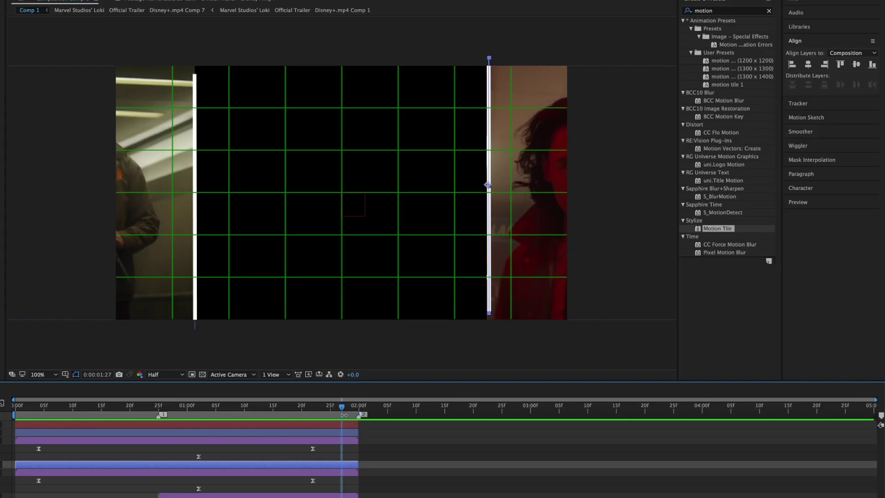
pyautogui.click(859, 65)
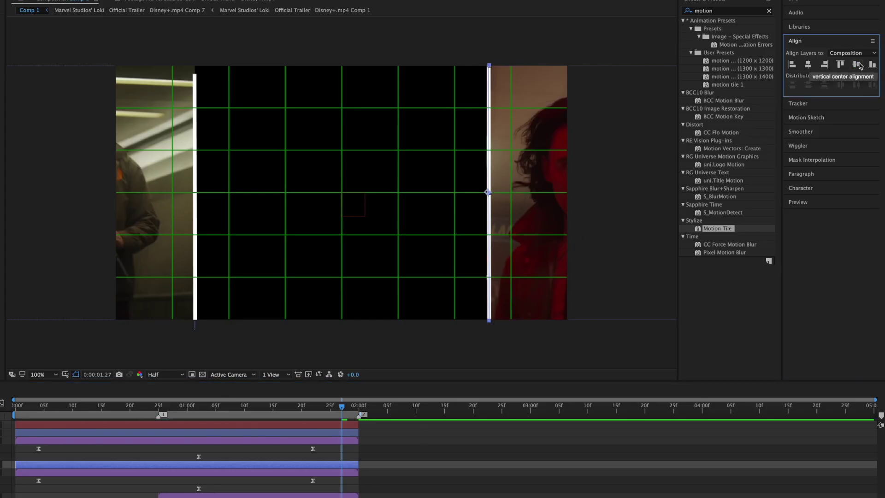
pyautogui.click(340, 434)
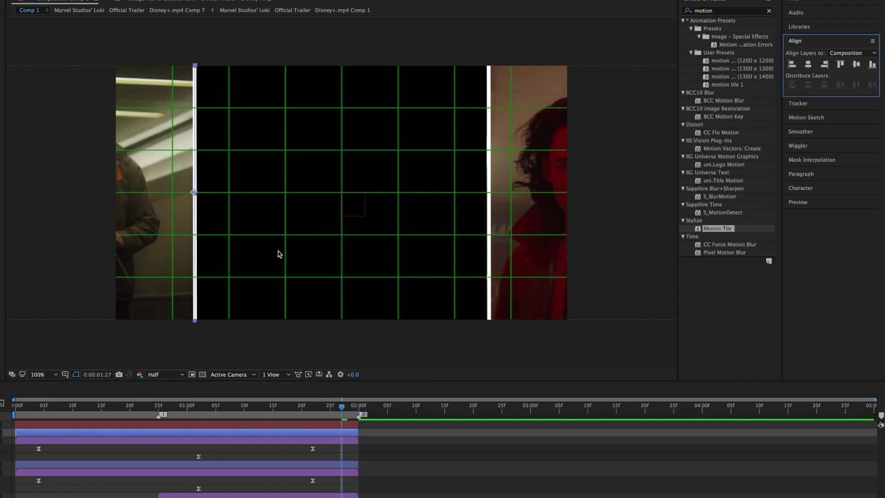
pyautogui.click(65, 374)
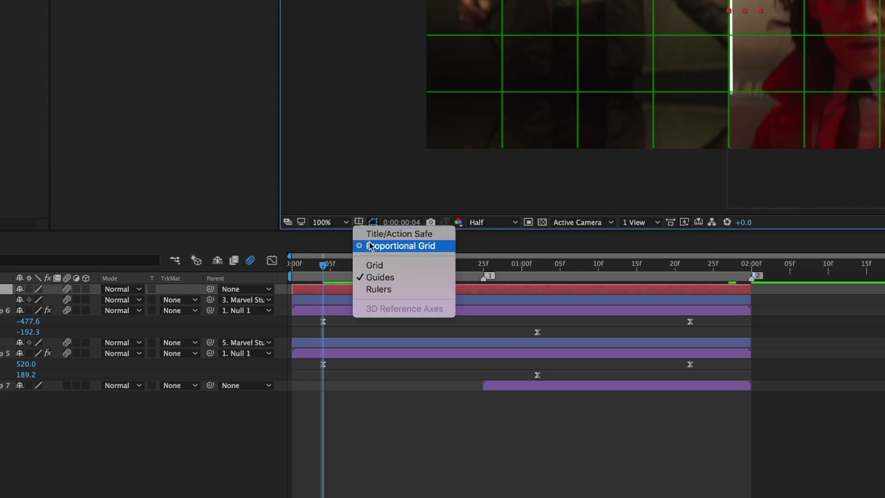
pyautogui.click(370, 245)
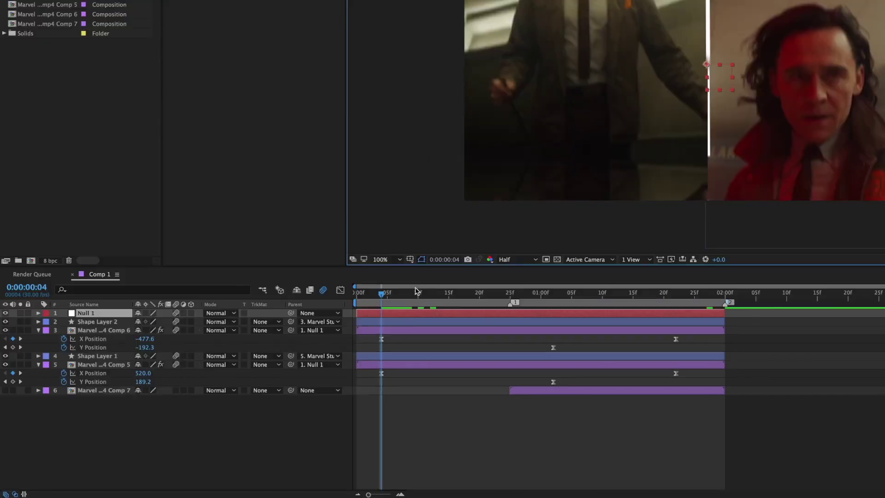
# - Keyframe Null 1's Rotation from 0° at 0:00:00:04 to 60° at 0:00:01:22
pyautogui.press('r')
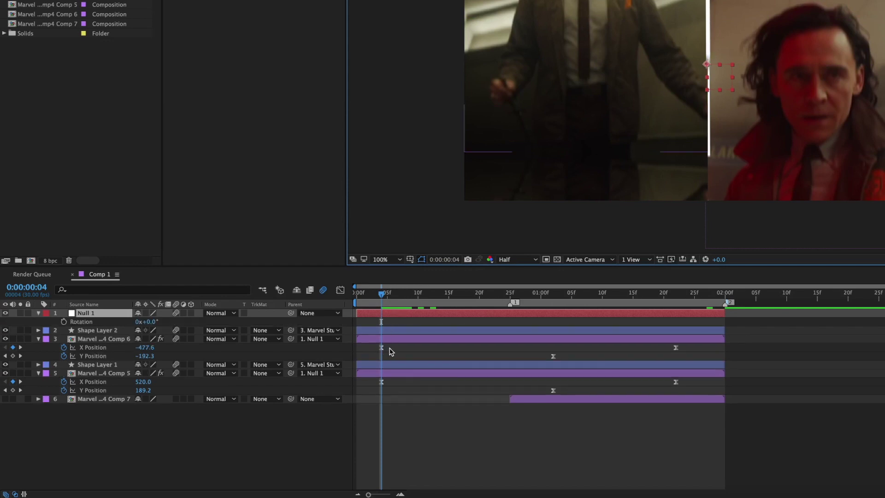
pyautogui.click(64, 321)
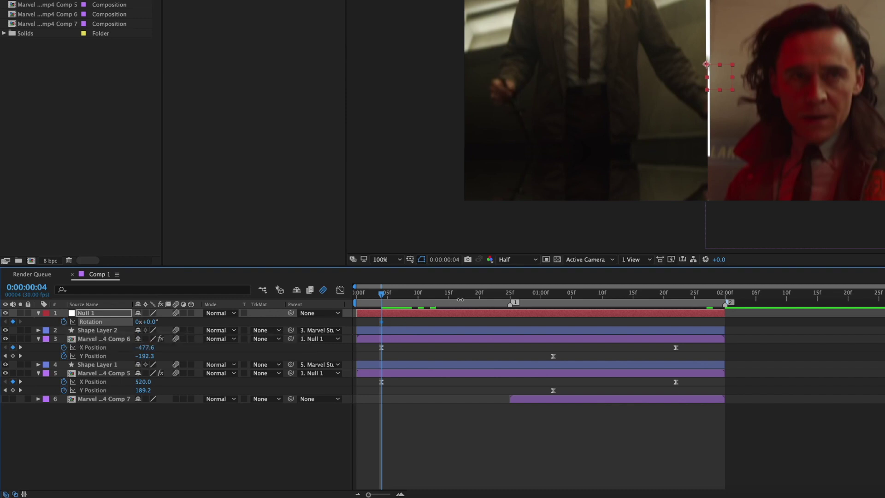
pyautogui.press('space')
pyautogui.press('space')
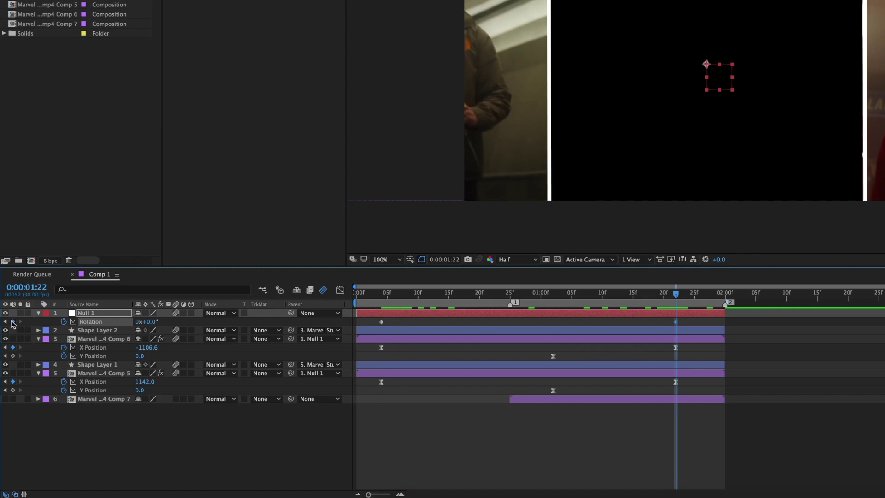
pyautogui.moveTo(149, 322); pyautogui.dragTo(176, 322)
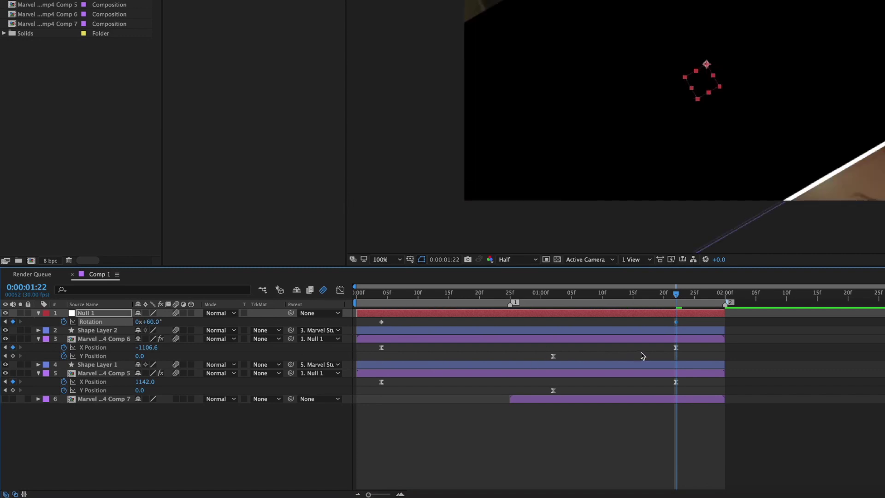
# - At 0:00:01:22, set Comp 6's X Position to about -978.6 and Comp 5's X Position to about 1011
pyautogui.click(676, 348)
pyautogui.moveTo(149, 348); pyautogui.dragTo(233, 368)
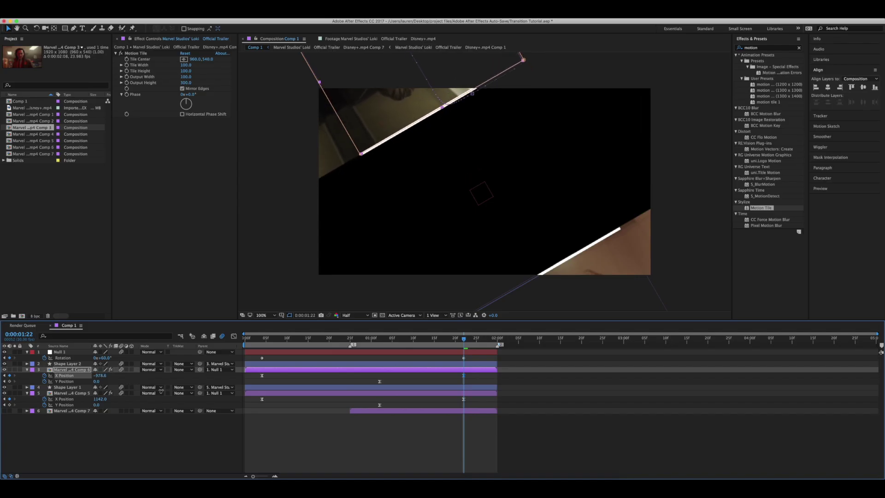
pyautogui.moveTo(100, 399); pyautogui.dragTo(57, 399)
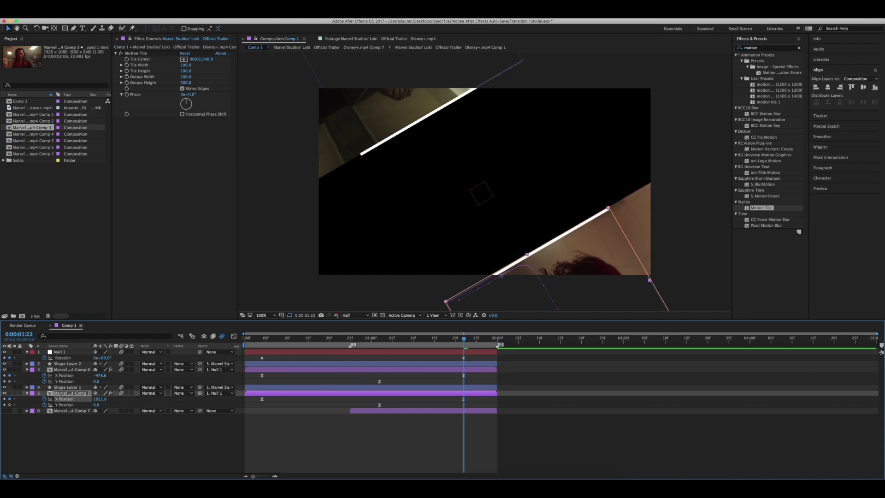
# - Refine the X Position curves of Comp 5 and Comp 6 to be steepest at 0:00:00:25 and preview from the start
pyautogui.click(234, 336)
pyautogui.click(350, 340)
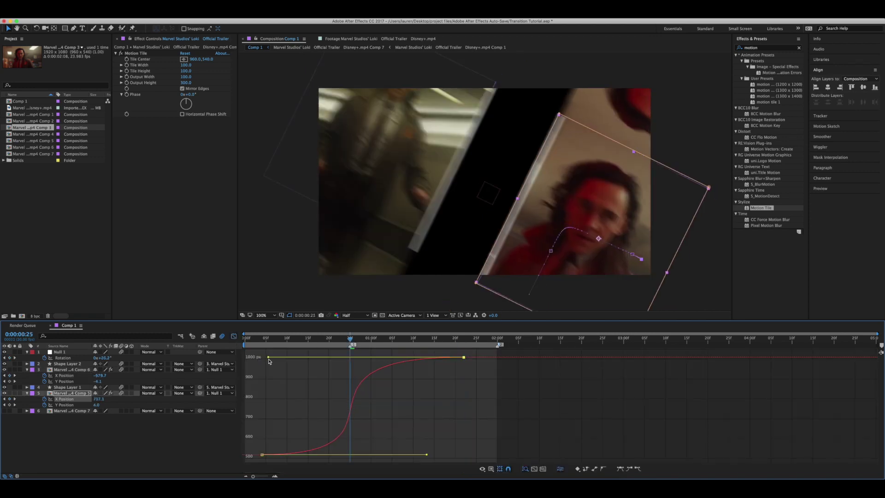
pyautogui.moveTo(435, 455); pyautogui.dragTo(437, 456)
pyautogui.click(72, 375)
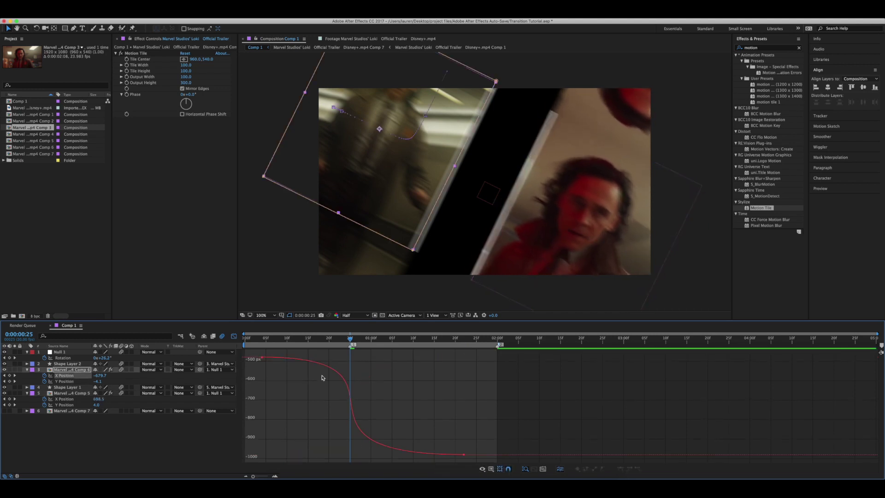
pyautogui.click(465, 454)
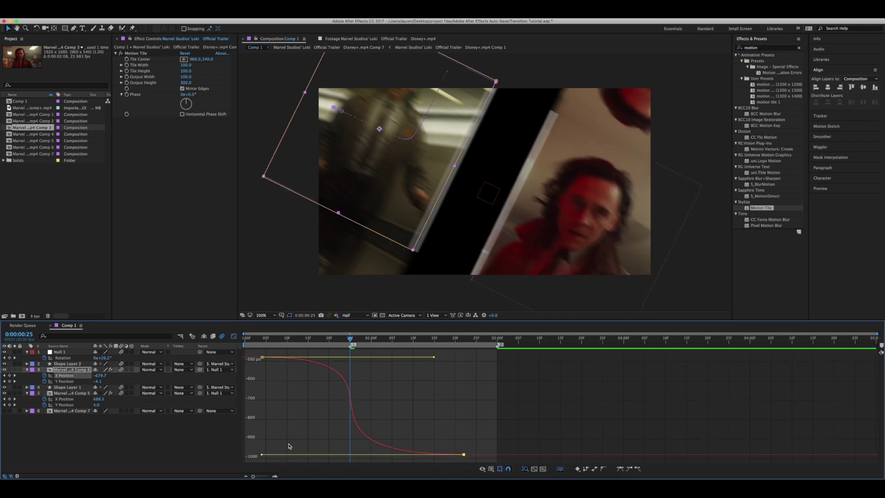
pyautogui.moveTo(433, 359); pyautogui.dragTo(432, 357)
pyautogui.moveTo(256, 340); pyautogui.dragTo(240, 342)
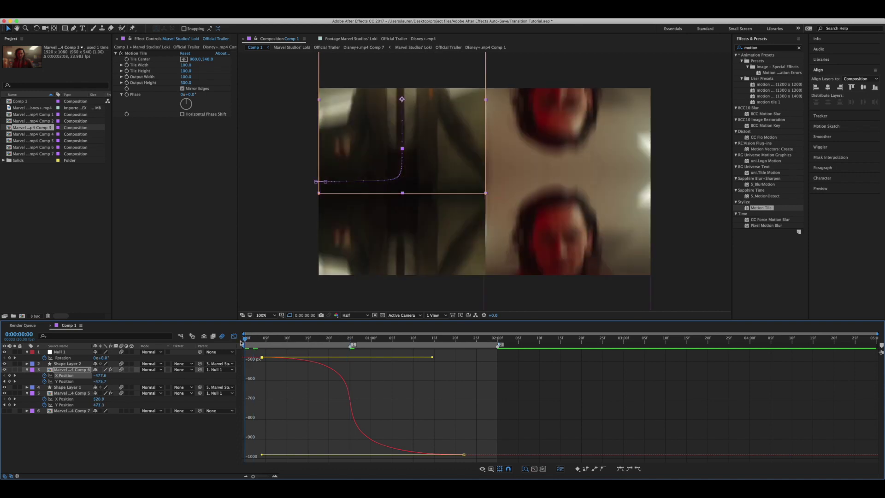
pyautogui.click(234, 336)
pyautogui.press('space')
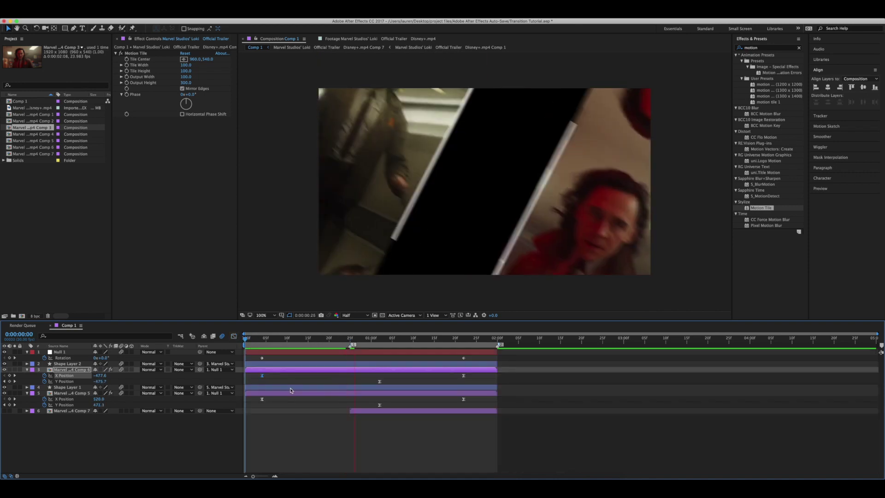
pyautogui.press('space')
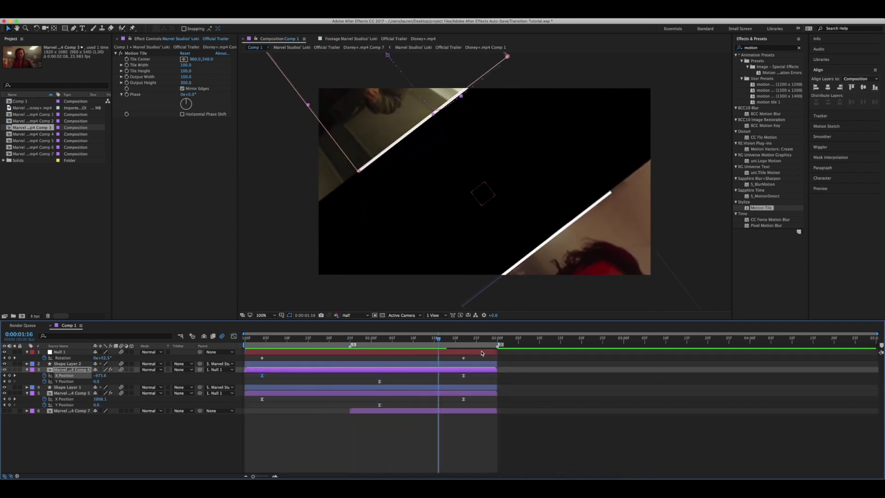
# - Apply Easy Ease to both of Null 1's Rotation keyframes
pyautogui.moveTo(471, 359); pyautogui.dragTo(258, 359)
pyautogui.rightClick(261, 358)
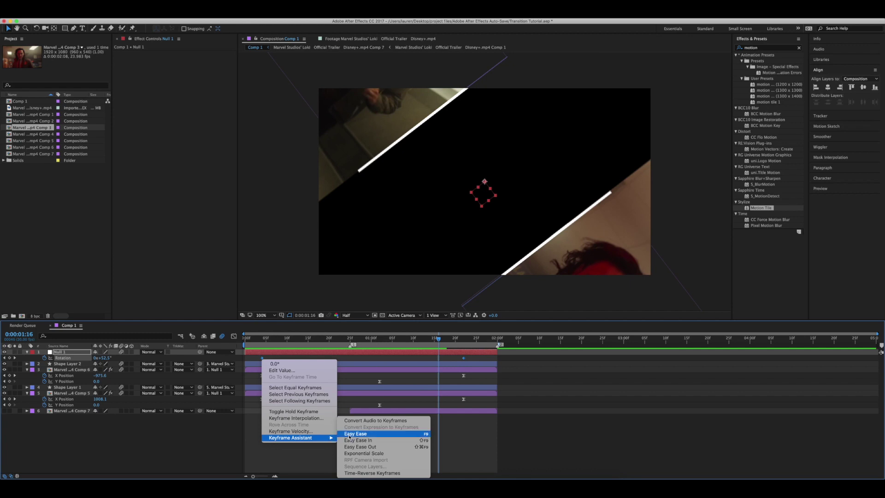
pyautogui.click(348, 434)
# - Reshape Null 1's Rotation curve into an S steepest at 0:00:00:25 with long flat ends, and preview from the start
pyautogui.click(234, 337)
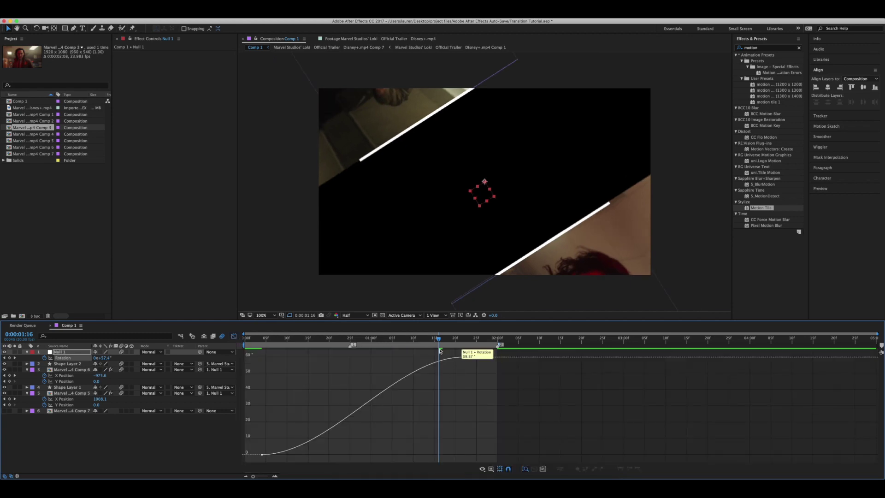
pyautogui.click(350, 341)
pyautogui.click(413, 365)
pyautogui.moveTo(395, 358); pyautogui.dragTo(282, 357)
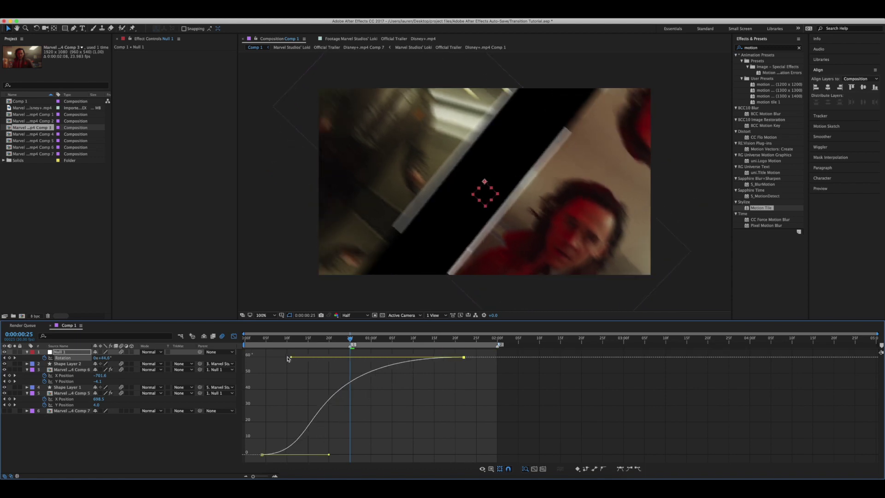
pyautogui.moveTo(329, 455); pyautogui.dragTo(420, 455)
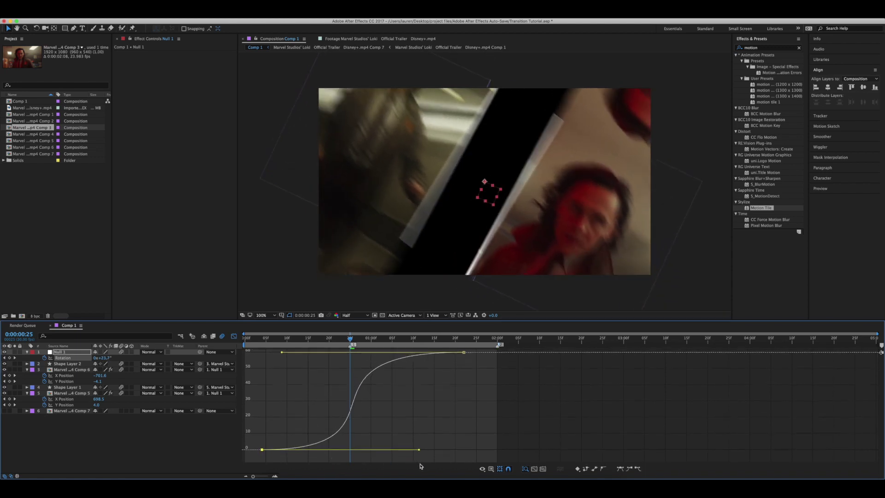
pyautogui.moveTo(282, 357); pyautogui.dragTo(262, 357)
pyautogui.moveTo(420, 454); pyautogui.dragTo(430, 454)
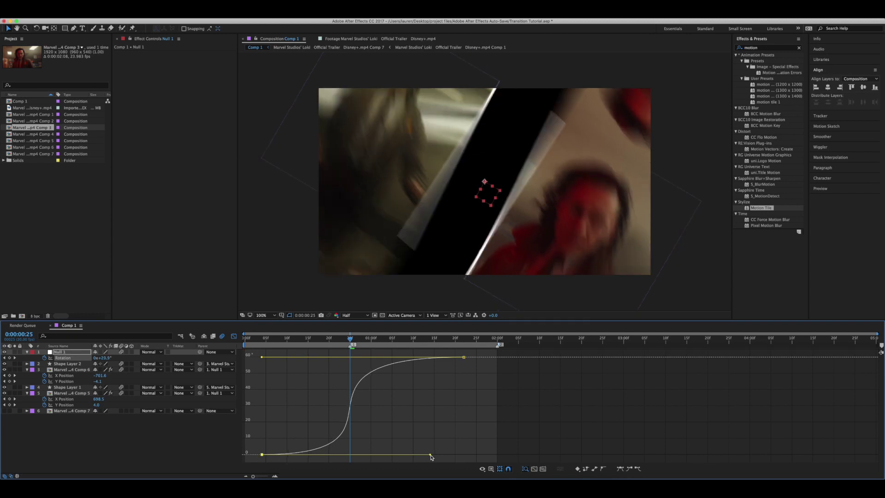
pyautogui.press('Home')
pyautogui.press('space')
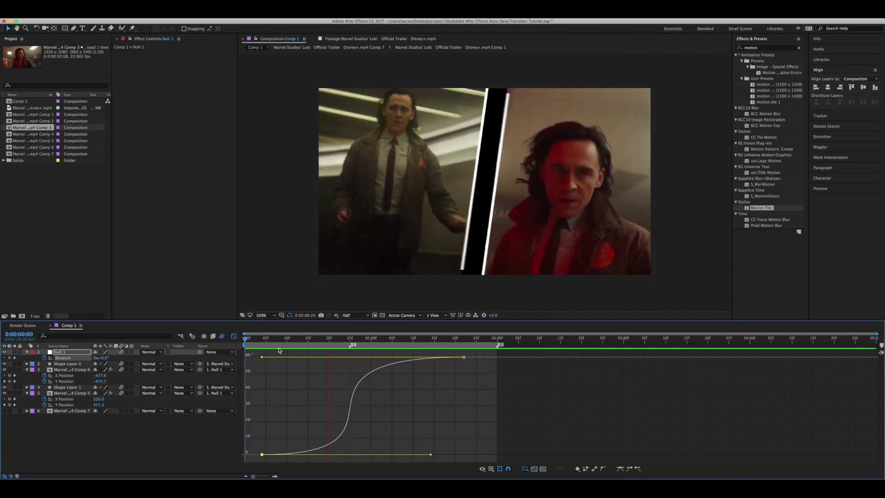
pyautogui.press('space')
pyautogui.hotkey('shift', 'F3')
# - Keyframe Null 1's Scale from 100% at 0:00:00:04 to 124% at 0:00:01:22
pyautogui.moveTo(298, 340); pyautogui.dragTo(261, 340)
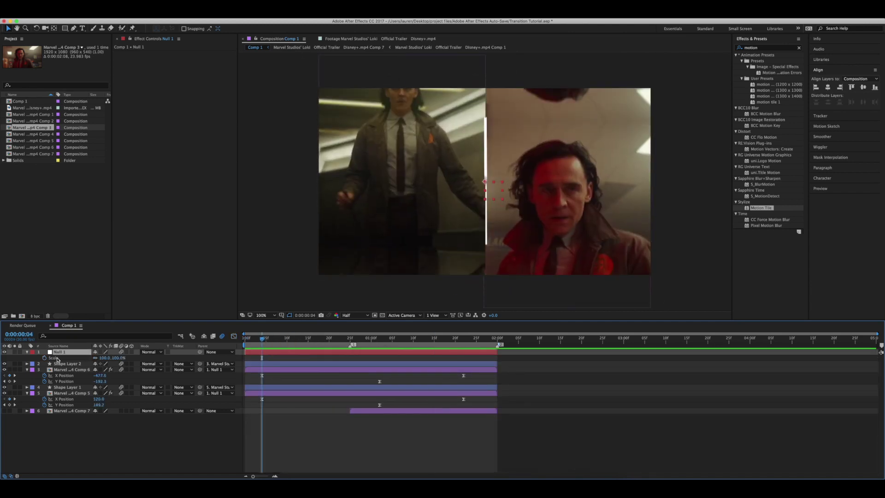
pyautogui.click(45, 358)
pyautogui.press('s')
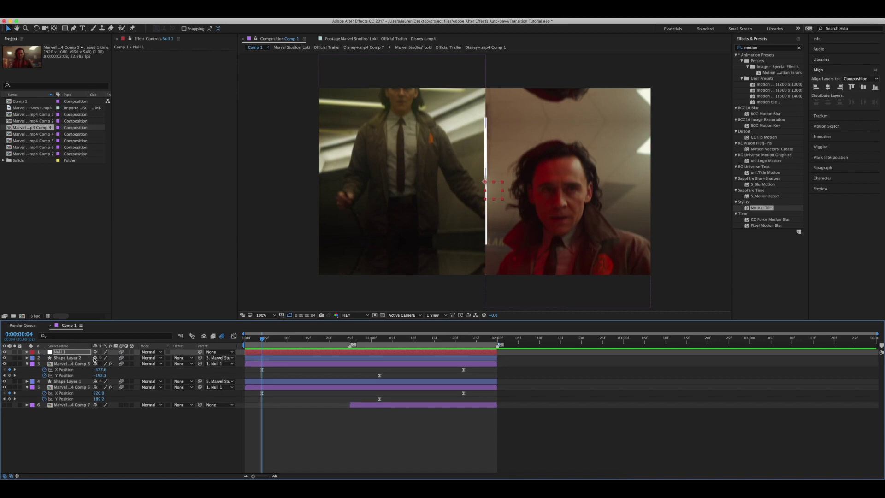
pyautogui.press('u')
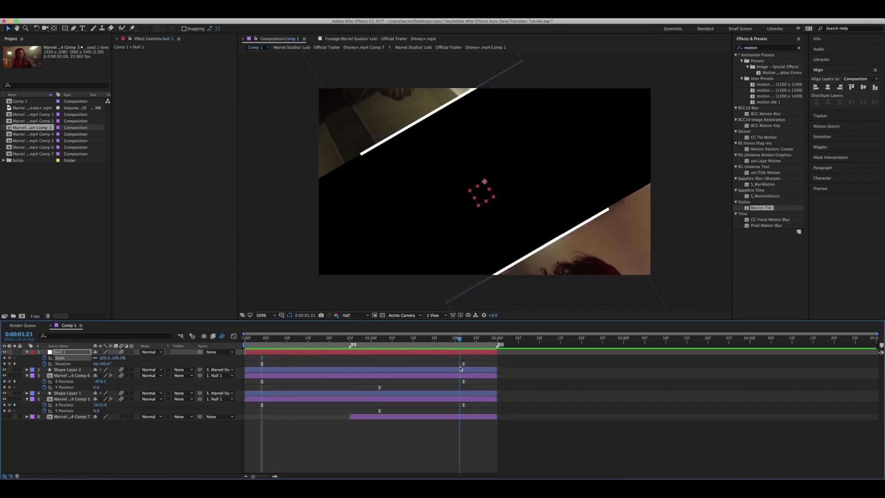
pyautogui.press('k')
pyautogui.moveTo(105, 361); pyautogui.dragTo(113, 359)
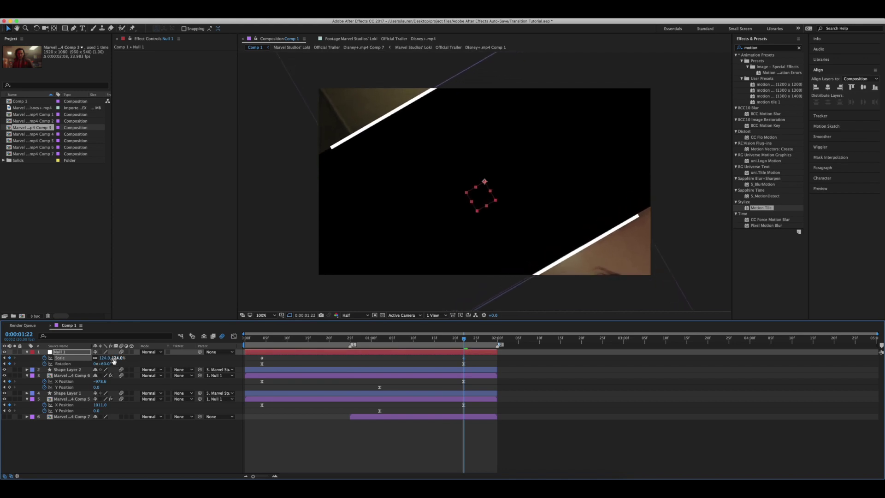
# - Apply Easy Ease to both of Null 1's Scale keyframes
pyautogui.moveTo(471, 356); pyautogui.dragTo(260, 360)
pyautogui.rightClick(261, 358)
pyautogui.moveTo(300, 437)
pyautogui.click(360, 435)
# - Reshape Null 1's Scale curve into an S steepest at 0:00:00:25 with long flat ends, and preview from the start
pyautogui.click(349, 338)
pyautogui.click(233, 336)
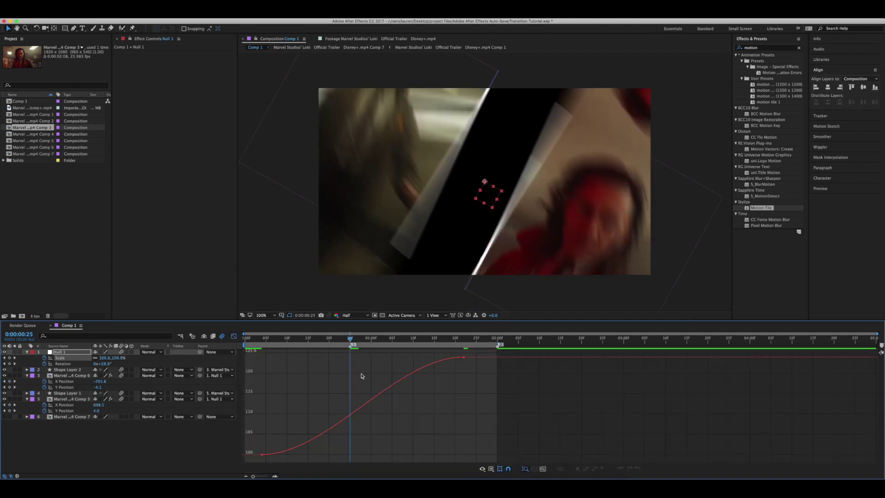
pyautogui.click(464, 357)
pyautogui.moveTo(396, 357); pyautogui.dragTo(262, 357)
pyautogui.moveTo(330, 454); pyautogui.dragTo(436, 463)
pyautogui.press('space')
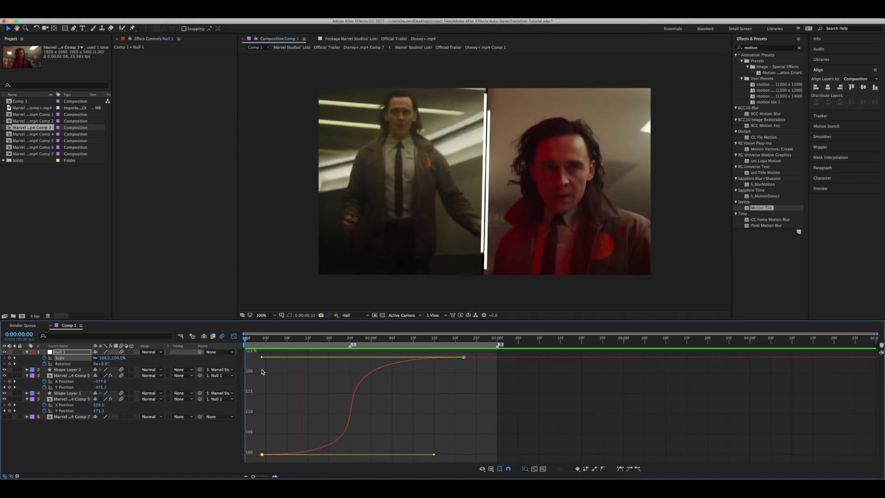
pyautogui.press('space')
pyautogui.hotkey('shift', 'F3')
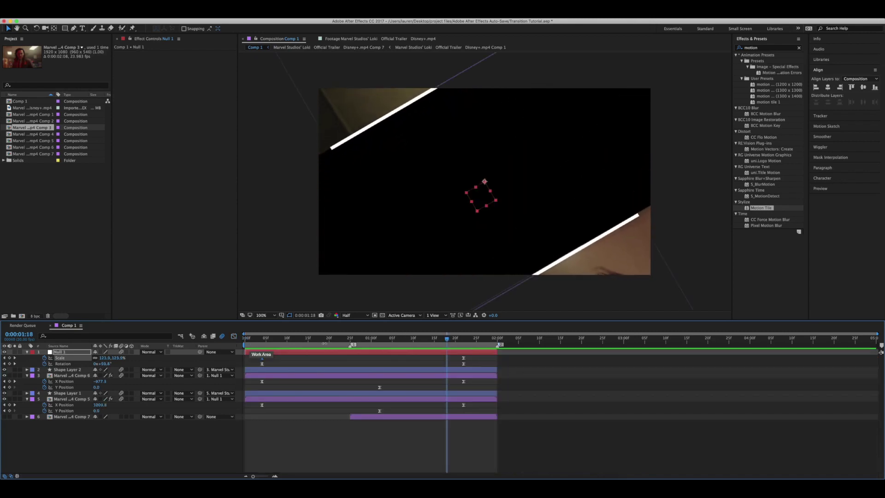
# - At 0:00:01:22, set X Position to about -899 for the Comp 6 clip and 931 for the Comp 5 clip, and review both curves
pyautogui.click(462, 341)
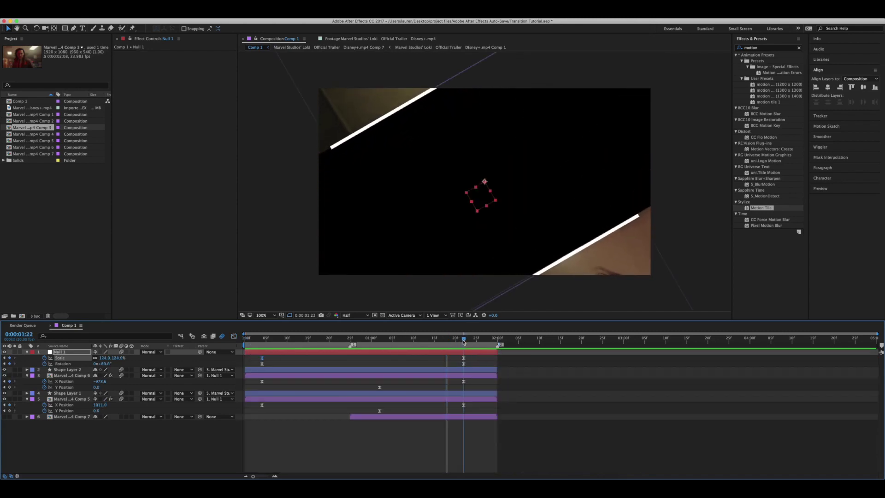
pyautogui.click(463, 382)
pyautogui.moveTo(105, 382); pyautogui.dragTo(96, 405)
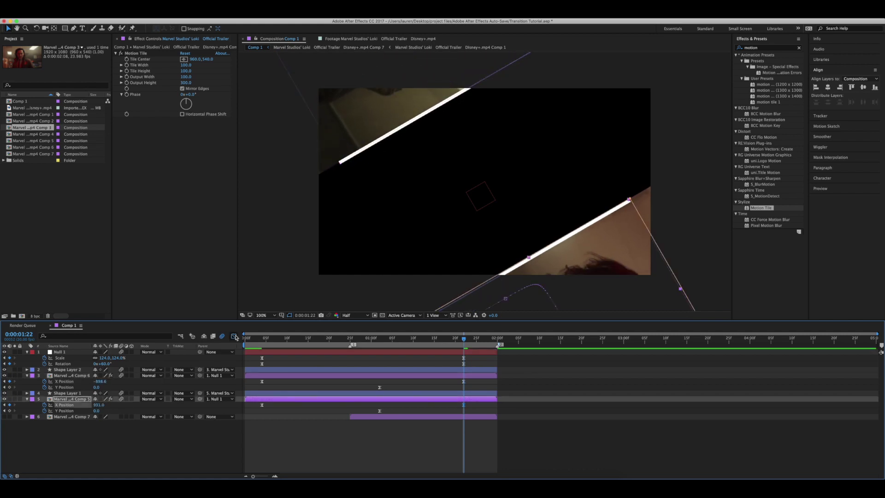
pyautogui.click(234, 336)
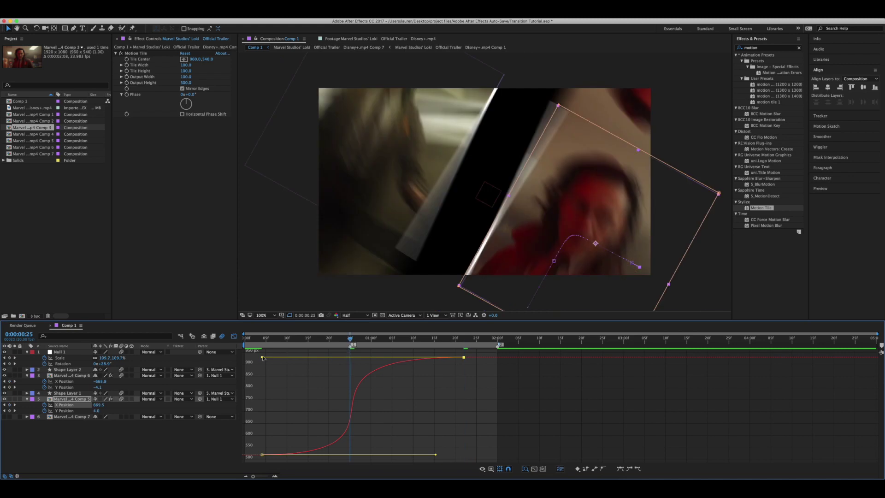
pyautogui.click(86, 381)
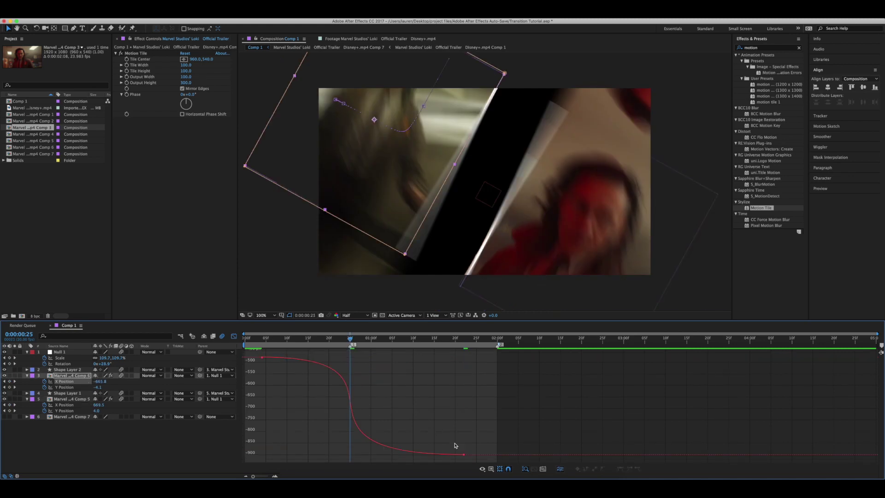
pyautogui.hotkey('shift', 'F3')
pyautogui.press('space')
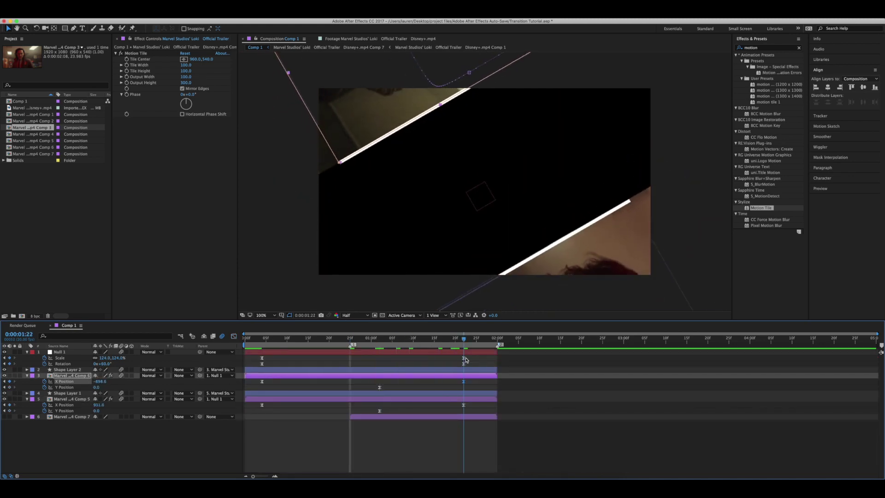
# - Set Shape Layer 2's vertical Scale to 150% on its keyframe at 0:00:00:25
pyautogui.click(499, 254)
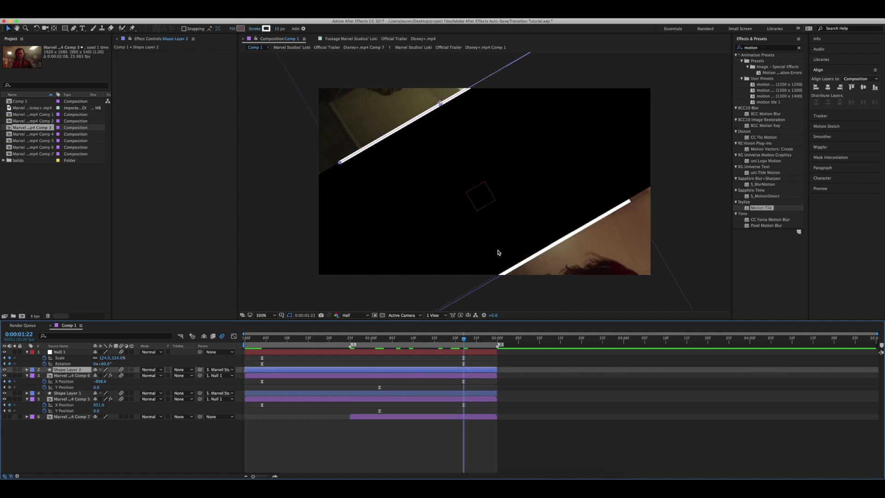
pyautogui.press('s')
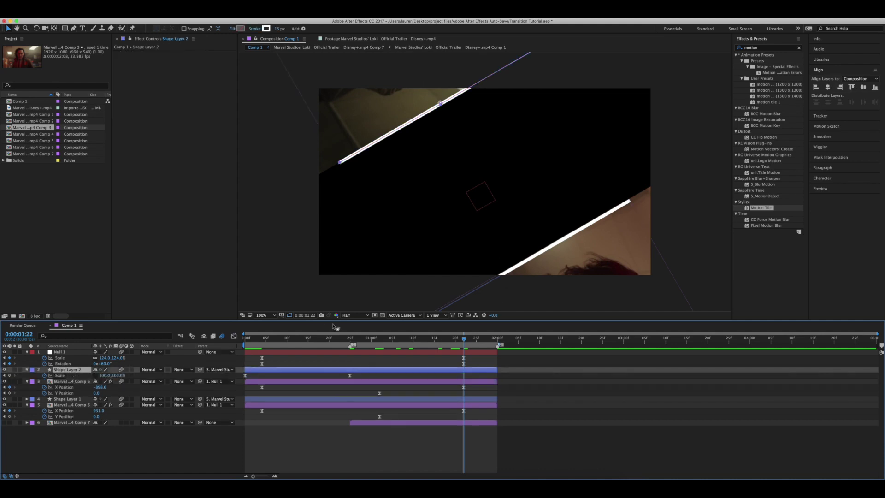
pyautogui.click(351, 342)
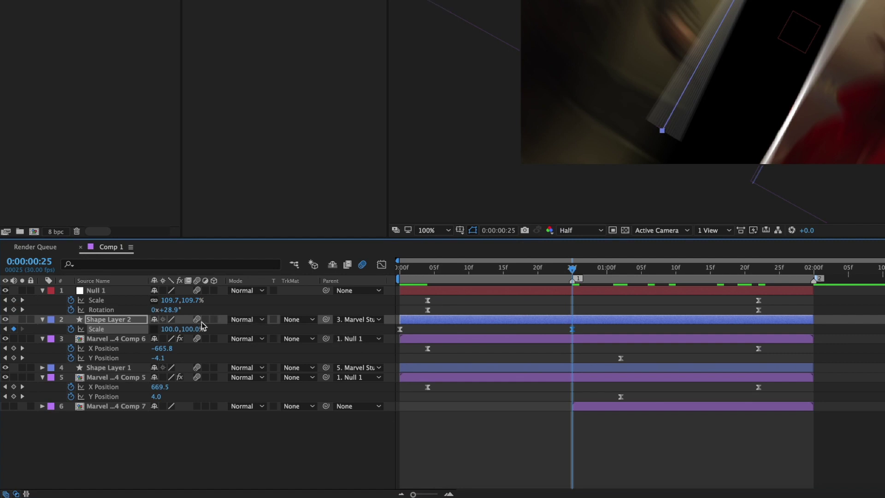
pyautogui.moveTo(195, 329); pyautogui.dragTo(223, 326)
pyautogui.click(192, 328)
pyautogui.write('150')
pyautogui.press('Return')
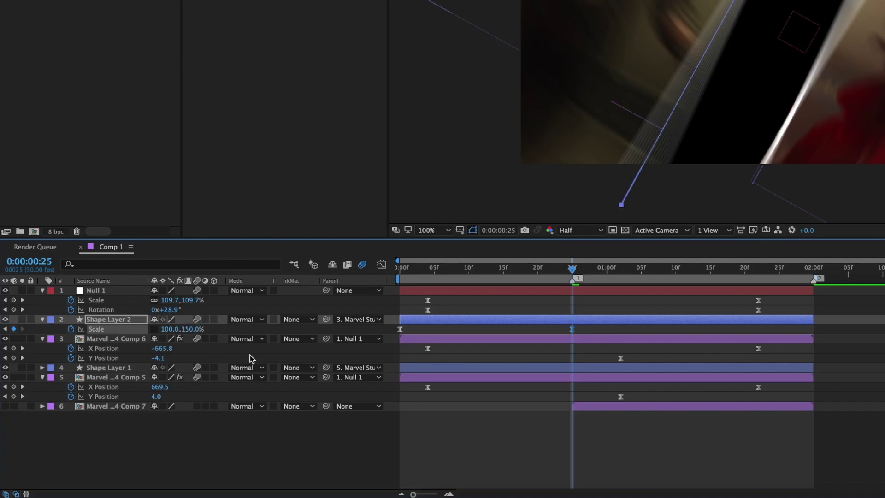
# - Set Shape Layer 1's vertical Scale to 150% on its keyframe at 0:00:00:25
pyautogui.click(569, 357)
pyautogui.press('u')
pyautogui.click(566, 322)
pyautogui.press('s')
pyautogui.click(192, 328)
pyautogui.write('150')
pyautogui.press('Return')
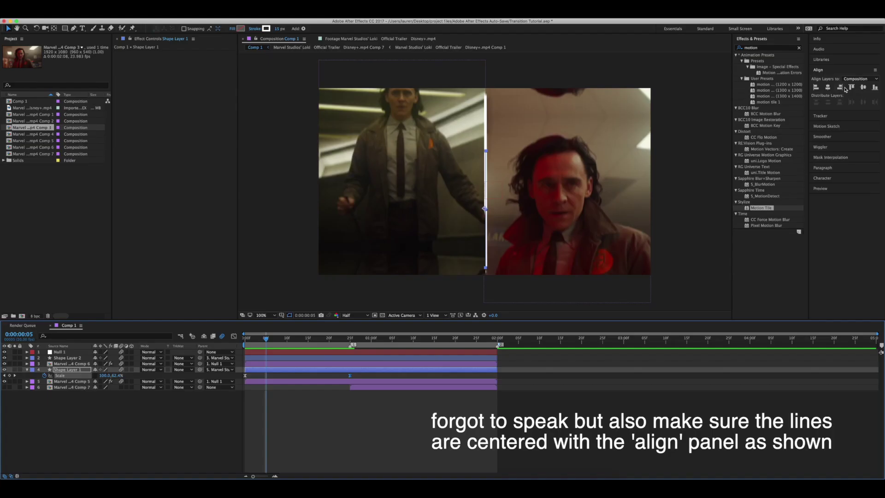
# - Center both divider line layers vertically in the composition and preview the animation
pyautogui.click(863, 88)
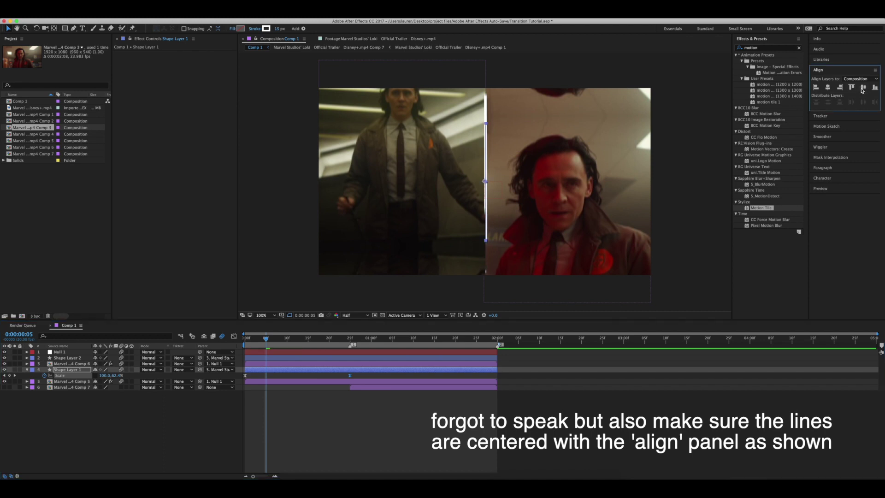
pyautogui.click(393, 358)
pyautogui.click(862, 88)
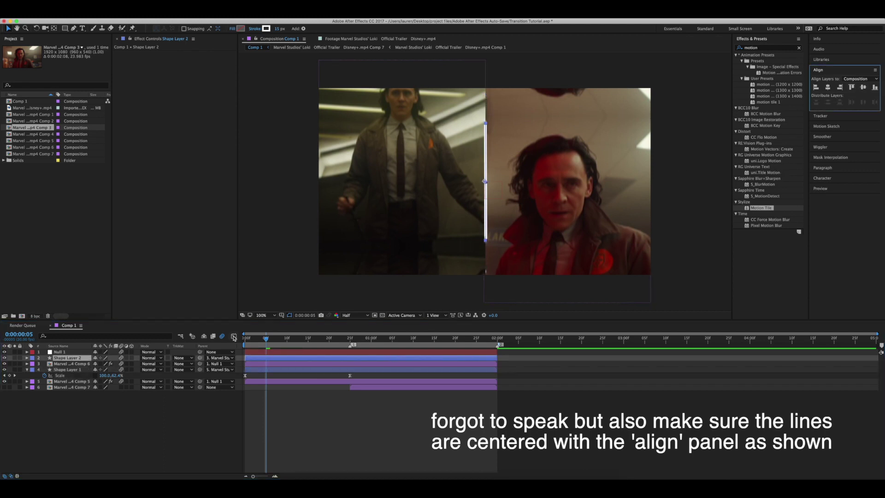
pyautogui.press('space')
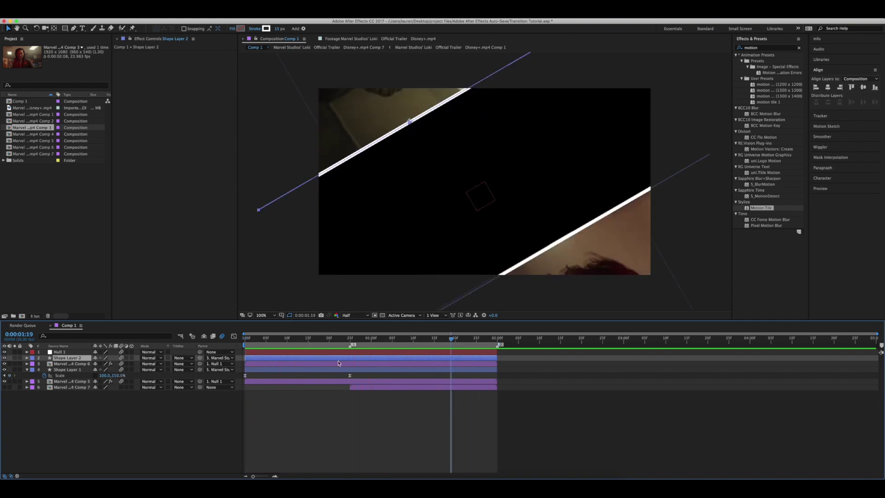
# - Pre-compose Null 1, both shape layers and the two masked clips as Pre-comp 1, moving all attributes
pyautogui.click(356, 382)
pyautogui.keyDown('shift'); pyautogui.click(372, 352); pyautogui.keyUp('shift')
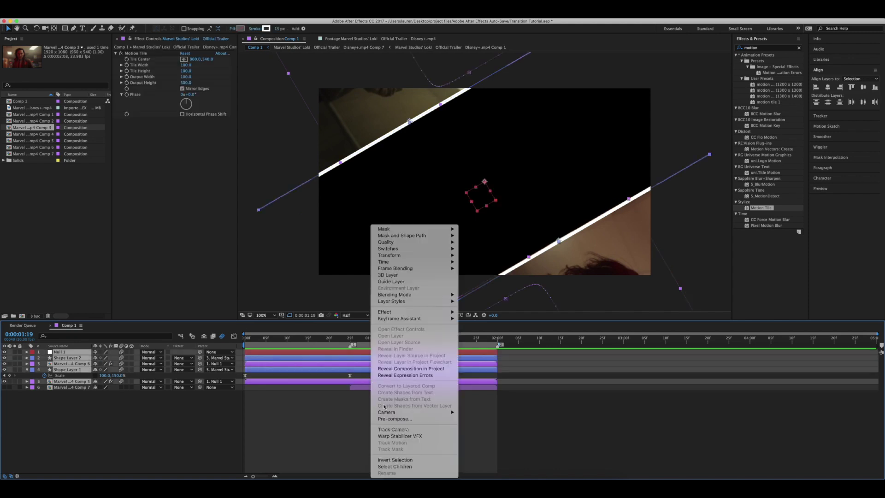
pyautogui.click(391, 418)
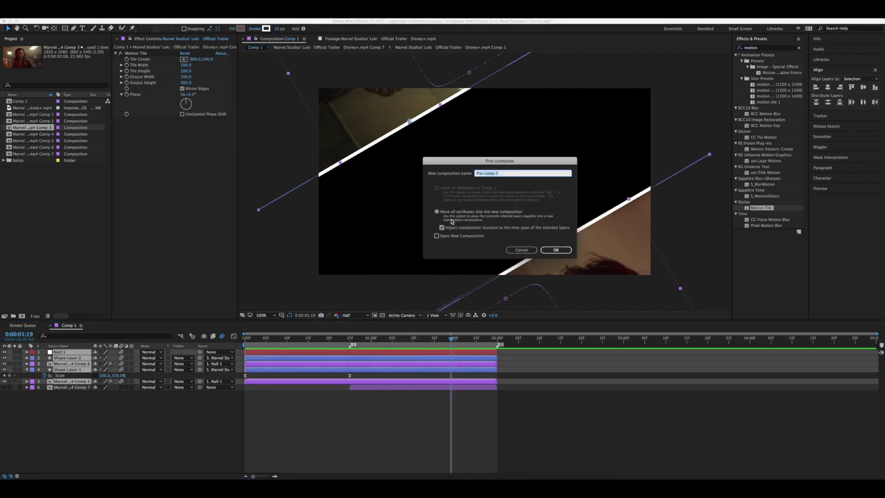
pyautogui.click(559, 252)
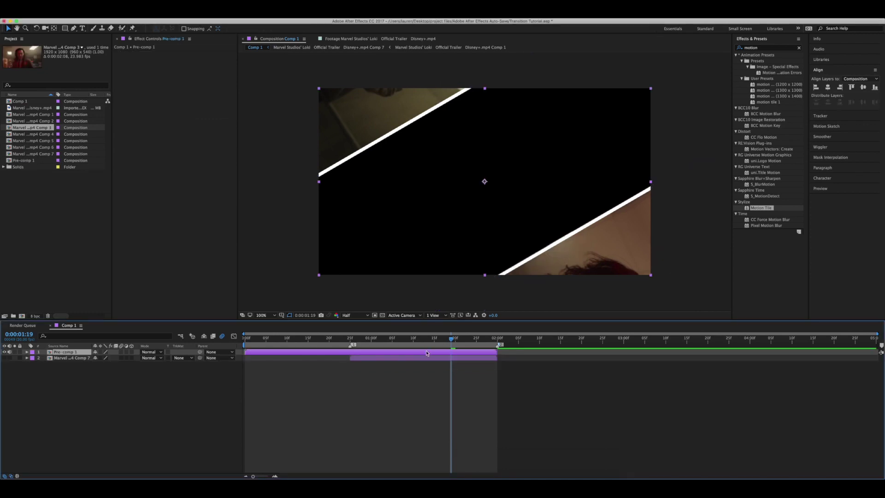
# - Duplicate Pre-comp 1, set the lower copy's Rotation to 90°, and preview from the start
pyautogui.hotkey('ctrl', 'd')
pyautogui.press('r')
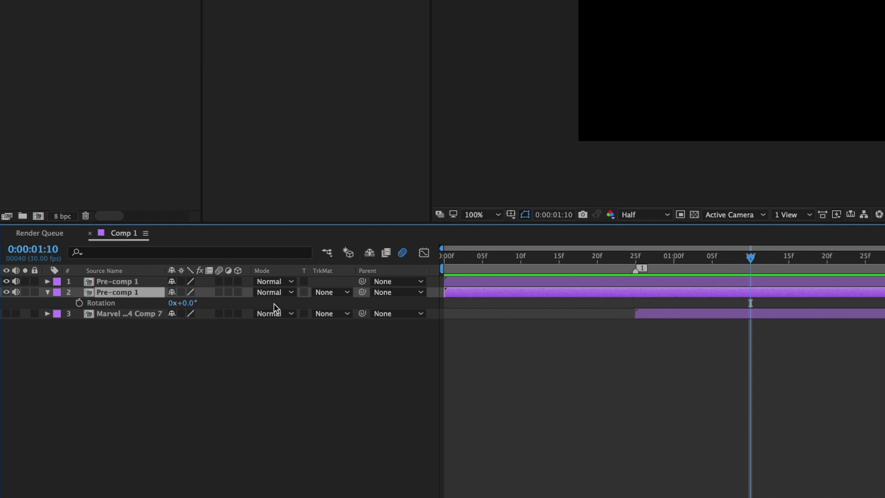
pyautogui.click(190, 303)
pyautogui.write('90')
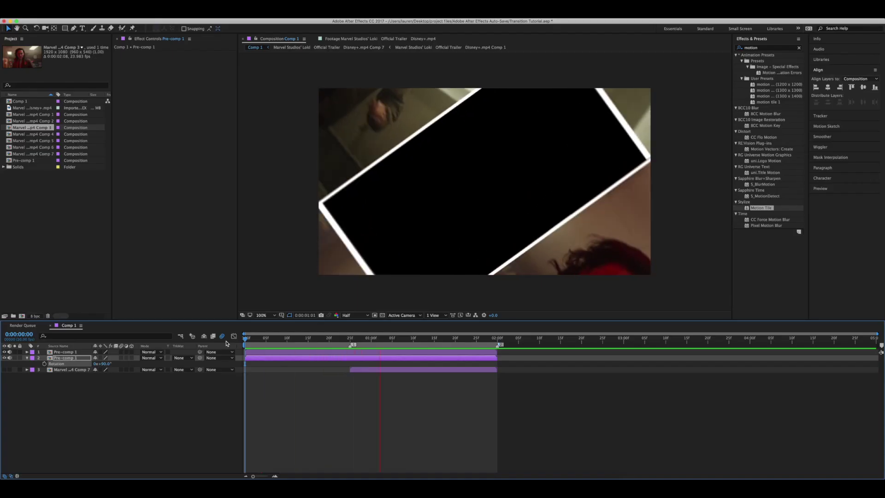
pyautogui.press('space')
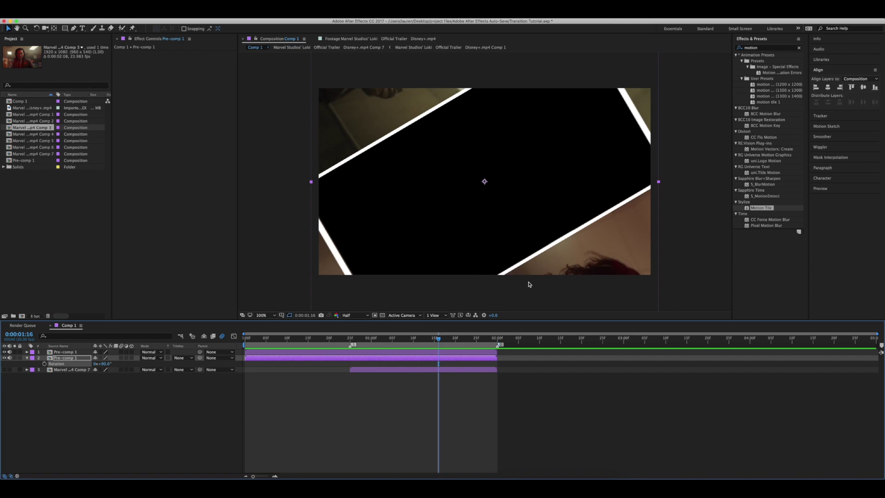
# - Find the S_HalfTone effect and apply it to the rotated Pre-comp 1 copy
pyautogui.click(766, 49)
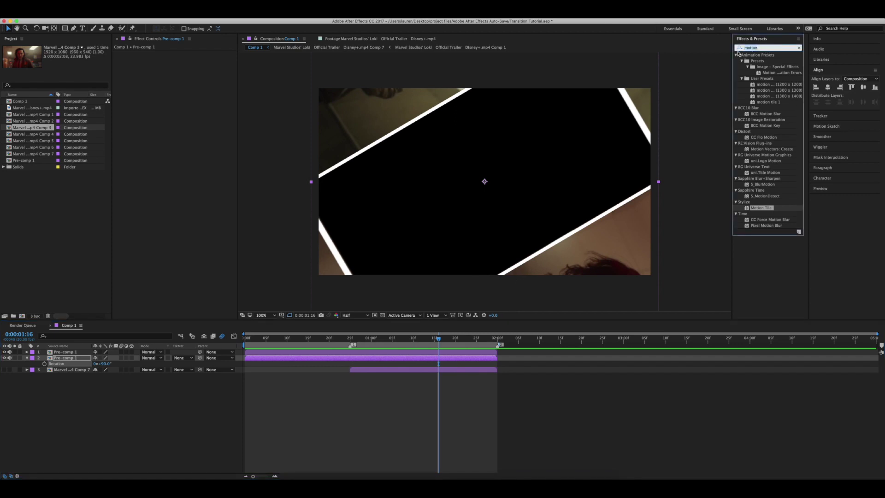
pyautogui.write('halft')
pyautogui.click(765, 125)
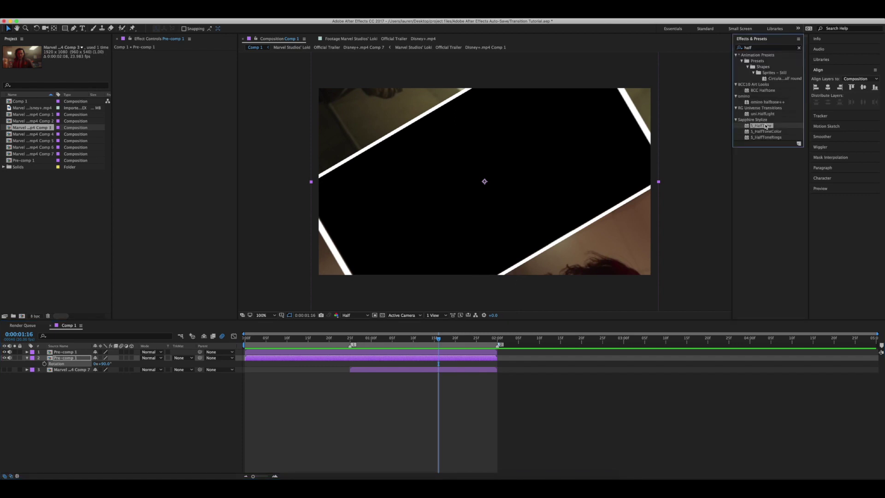
pyautogui.moveTo(766, 126); pyautogui.dragTo(443, 292)
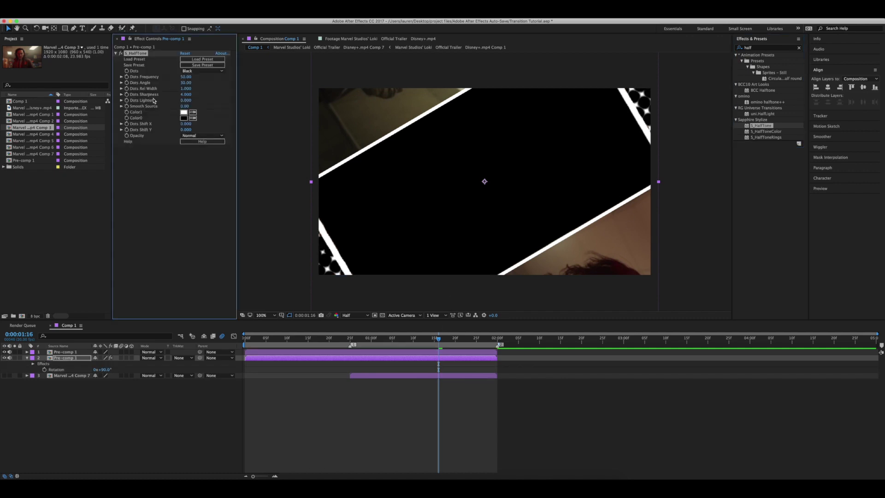
# - Set S_HalfTone's Dots Frequency to 212 with Dots Lighten at 0, and preview the result
pyautogui.moveTo(185, 76); pyautogui.dragTo(246, 79)
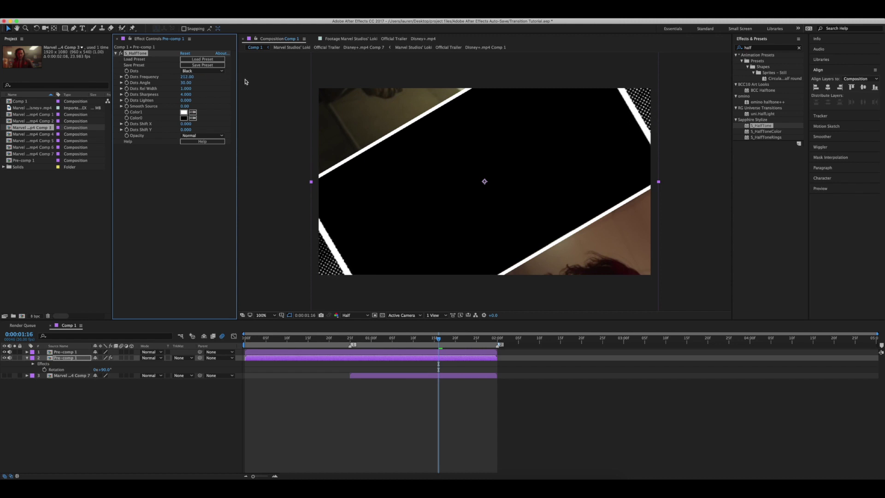
pyautogui.moveTo(190, 100)
pyautogui.mouseDown()
pyautogui.moveTo(204, 100)
pyautogui.moveTo(195, 99)
pyautogui.mouseUp()
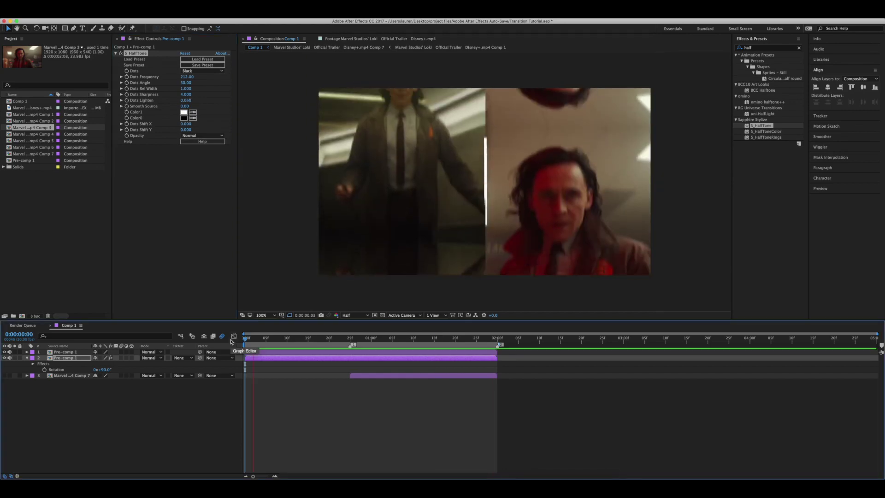
pyautogui.press('space')
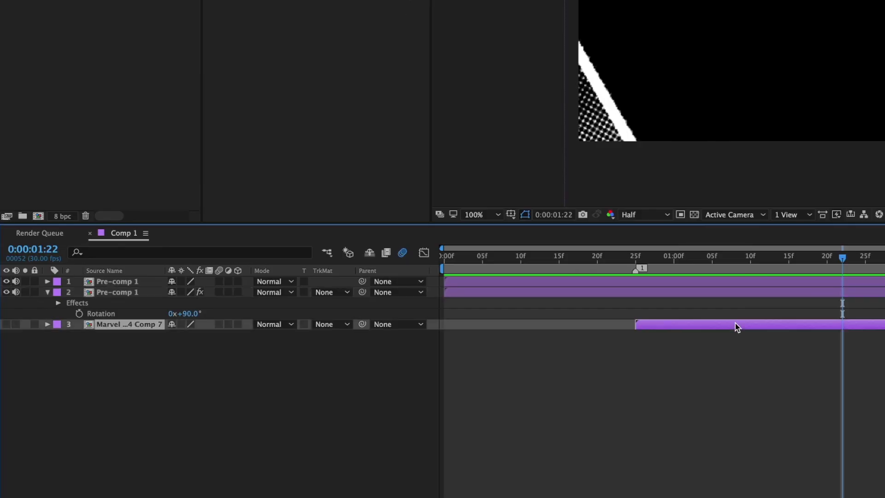
# - Make the Comp 7 clip visible, preview it behind the split, and shift it to start at 0:00:00:17
pyautogui.click(7, 327)
pyautogui.moveTo(792, 264); pyautogui.dragTo(636, 275)
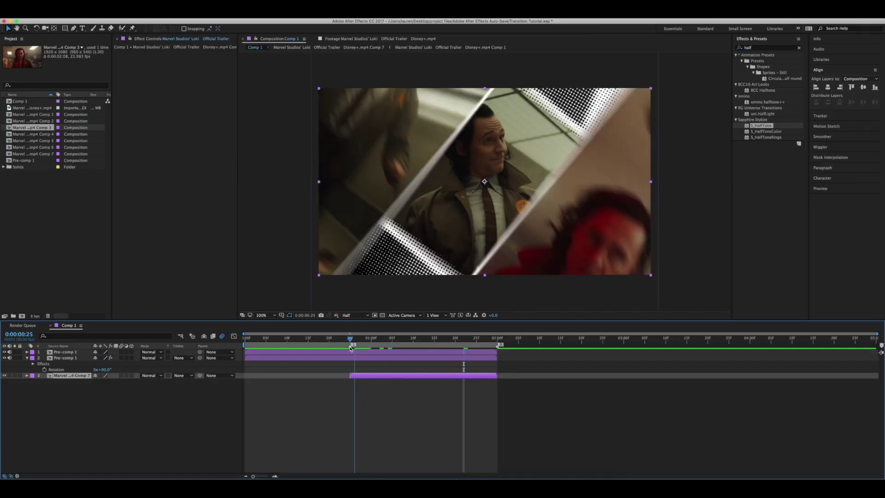
pyautogui.press('space')
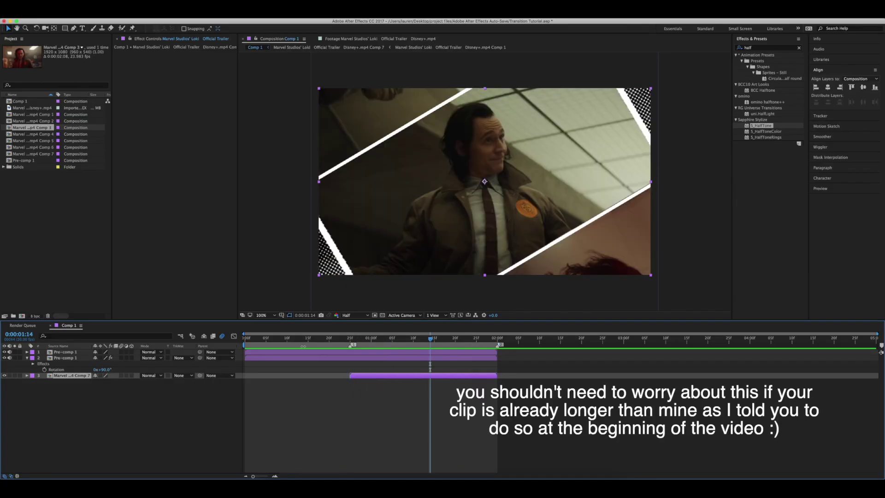
pyautogui.moveTo(330, 341); pyautogui.dragTo(317, 351)
pyautogui.moveTo(361, 379); pyautogui.dragTo(328, 378)
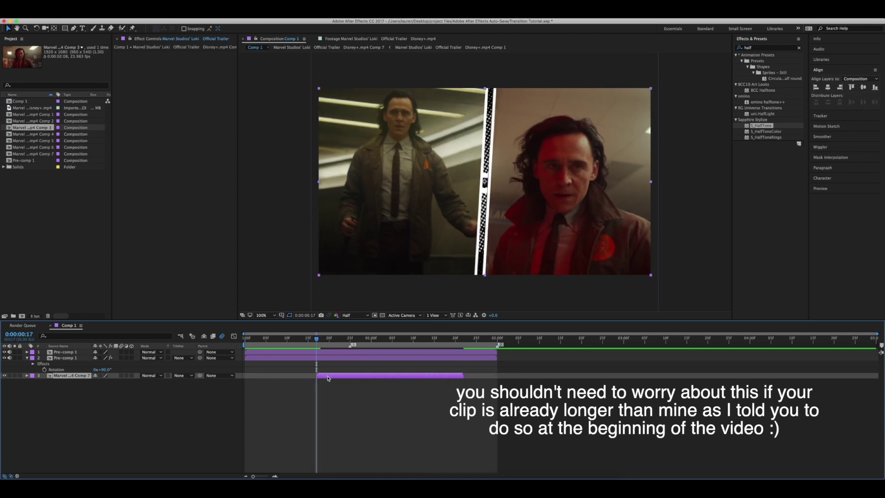
# - Open the Comp 7 clip's composition and set its duration to 0:00:01:30
pyautogui.doubleClick(329, 377)
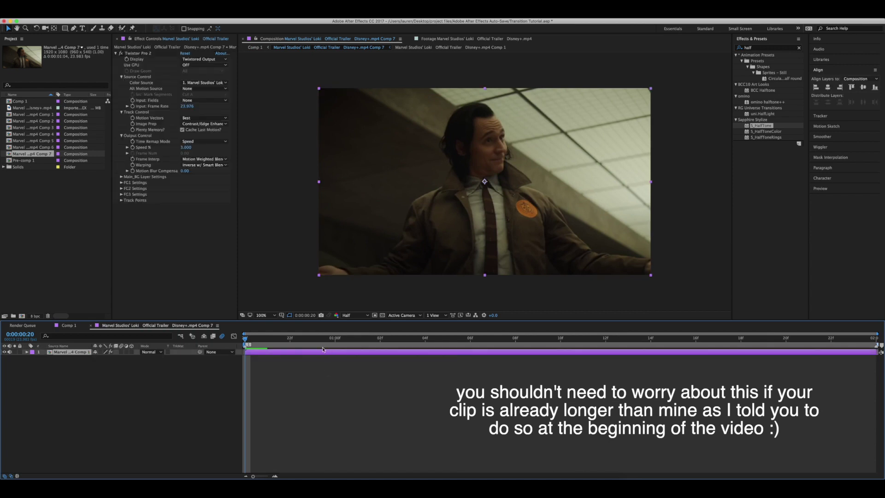
pyautogui.click(106, 18)
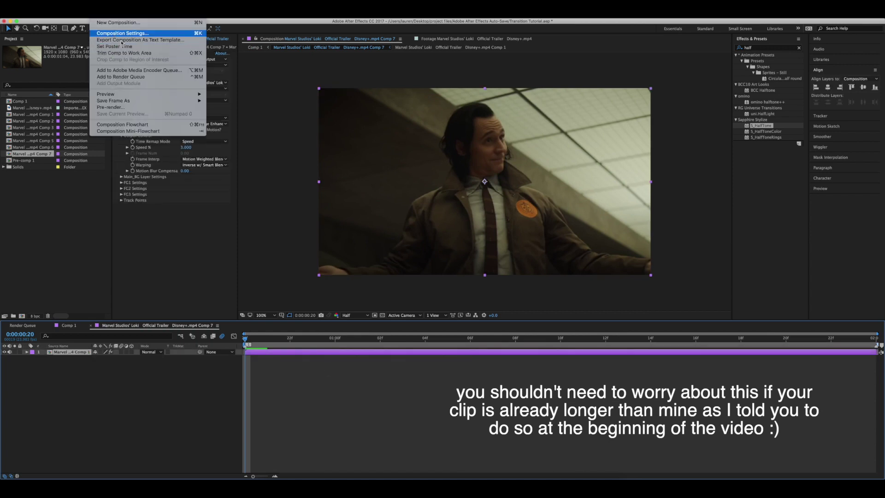
pyautogui.click(138, 34)
pyautogui.click(445, 298)
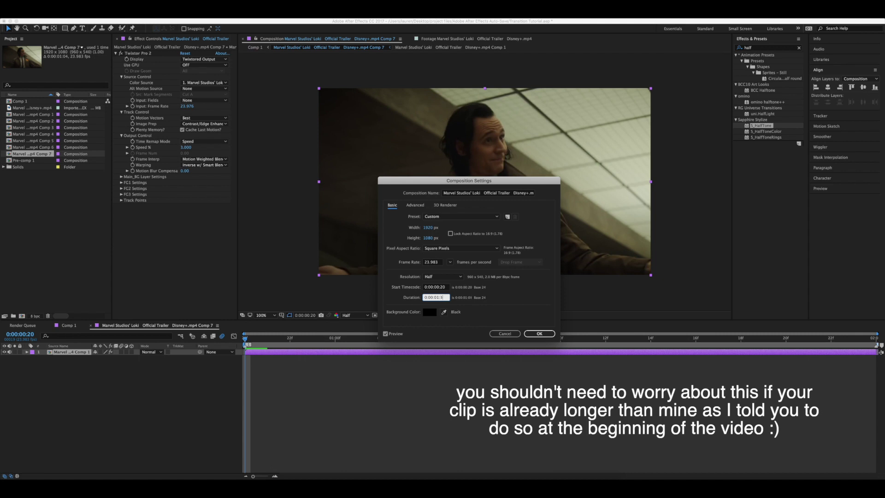
pyautogui.write('0:00:01:30')
pyautogui.press('Return')
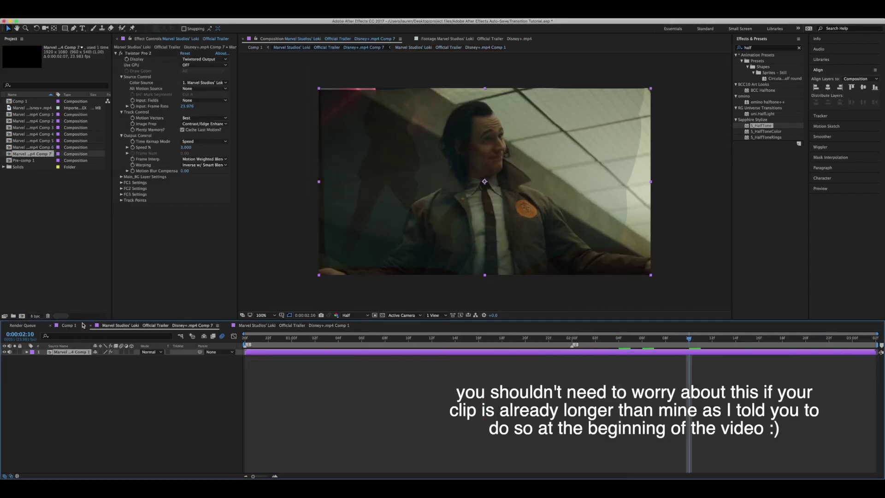
# - Extend the Comp 7 clip in Comp 1 to end at 0:00:02:00, and preview the transition
pyautogui.click(496, 340)
pyautogui.moveTo(496, 342)
pyautogui.mouseDown()
pyautogui.moveTo(471, 342)
pyautogui.moveTo(497, 342)
pyautogui.mouseUp()
pyautogui.click(342, 340)
pyautogui.press('space')
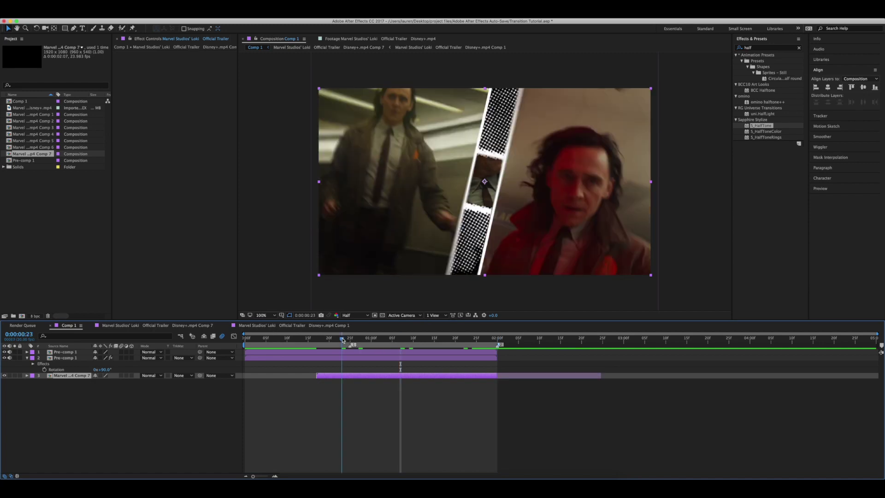
# - Keyframe the Comp 7 clip's Scale from 250% at 0:00:00:18 to 100% at 0:00:01:26
pyautogui.moveTo(342, 340); pyautogui.dragTo(318, 359)
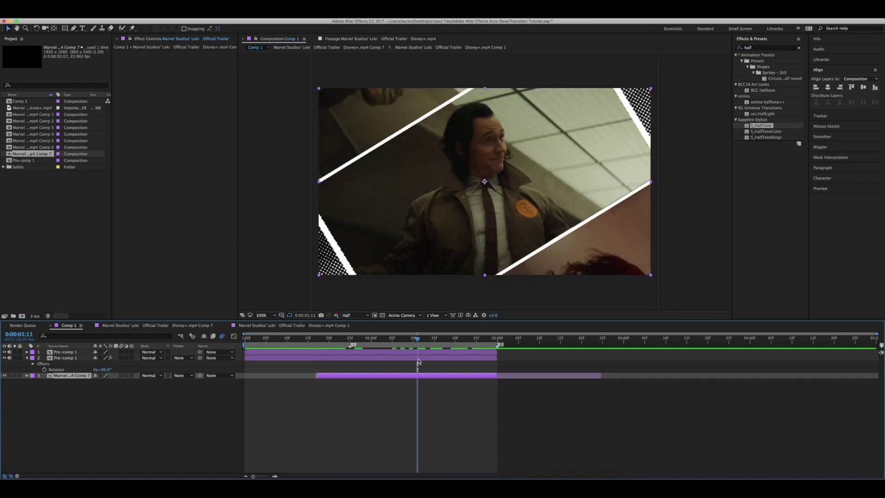
pyautogui.moveTo(339, 338); pyautogui.dragTo(320, 339)
pyautogui.click(122, 375)
pyautogui.press('s')
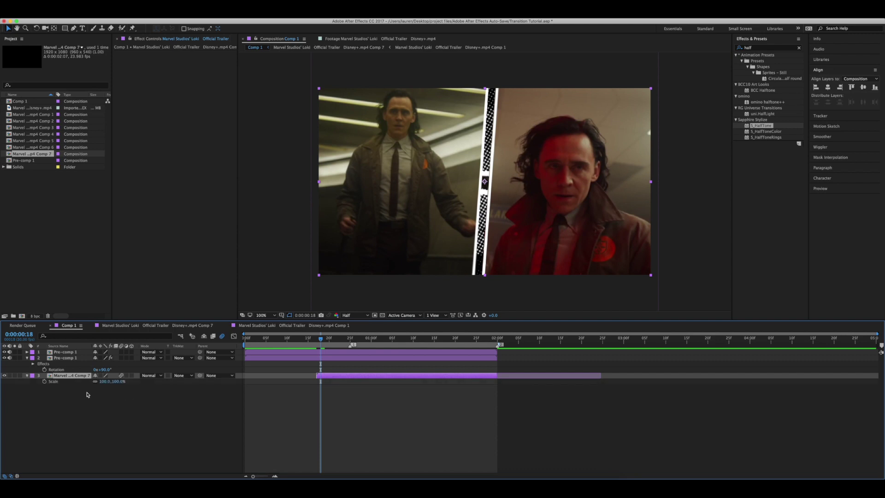
pyautogui.click(44, 381)
pyautogui.click(380, 339)
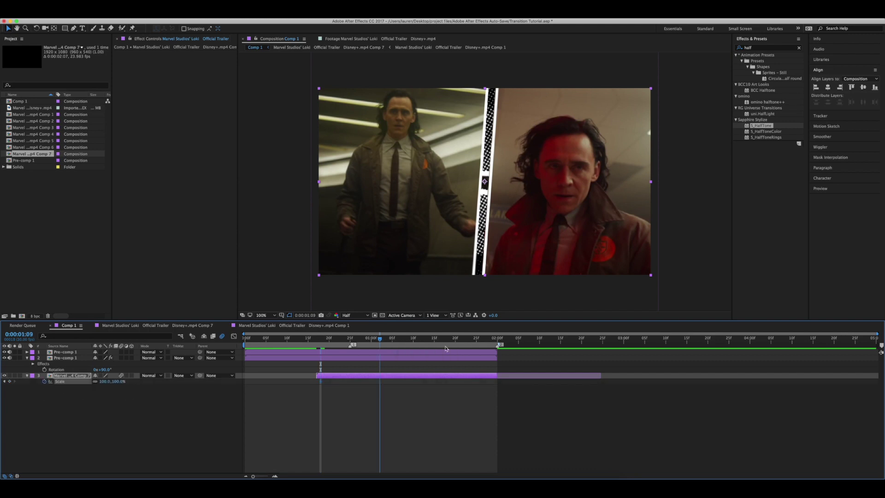
pyautogui.press('space')
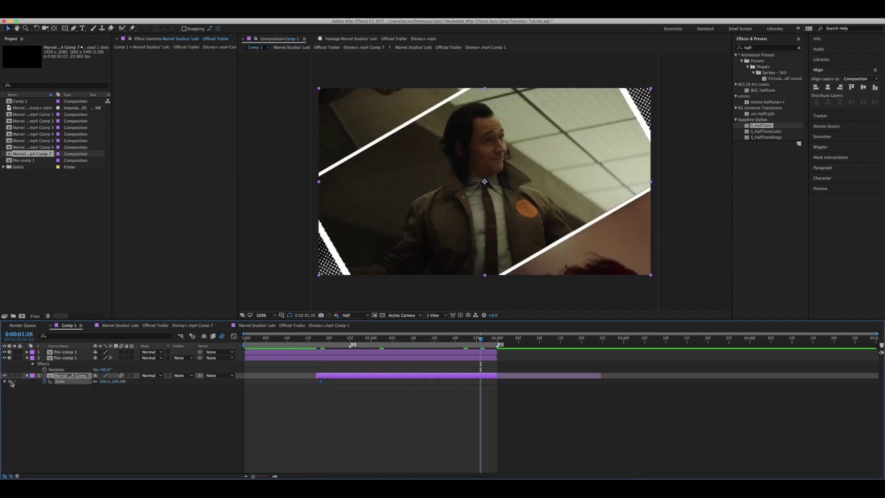
pyautogui.click(10, 381)
pyautogui.click(4, 381)
pyautogui.click(106, 382)
pyautogui.press('Return')
# - Easy-ease both Scale keyframes, shape the value graph into a steep initial drop with a long ease-out, and preview it
pyautogui.moveTo(491, 379); pyautogui.dragTo(315, 388)
pyautogui.rightClick(320, 381)
pyautogui.moveTo(357, 459)
pyautogui.click(419, 435)
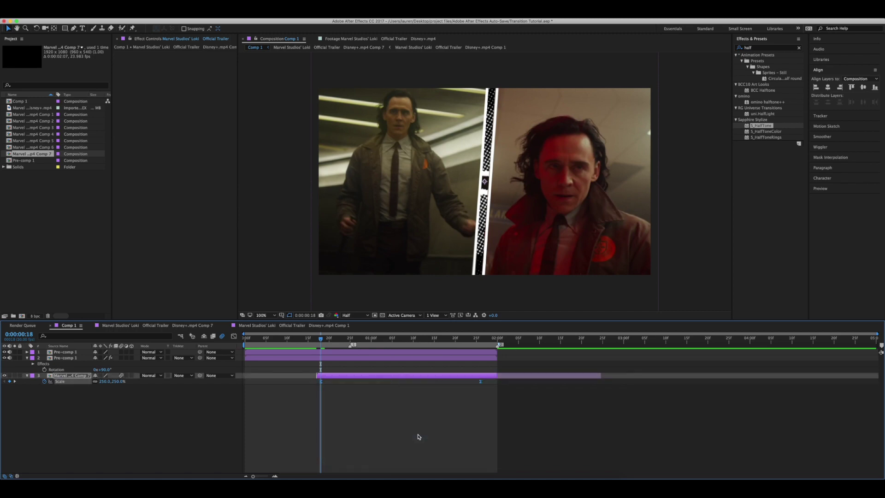
pyautogui.moveTo(427, 454); pyautogui.dragTo(358, 454)
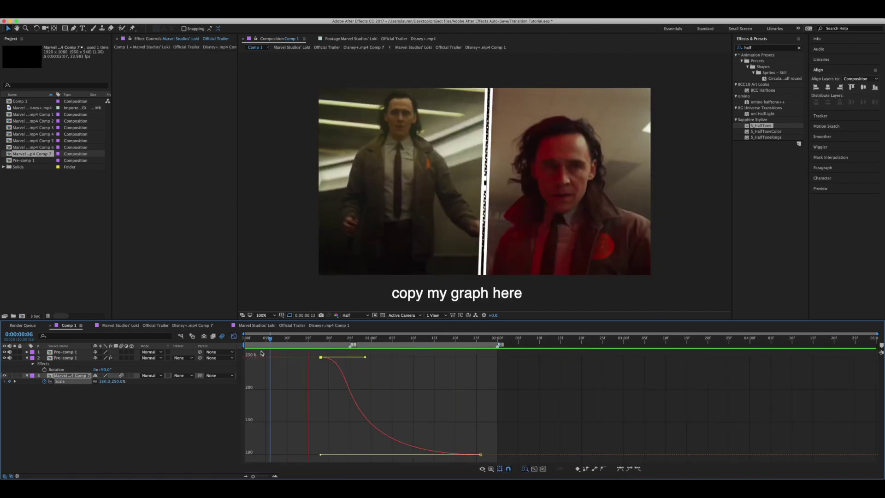
pyautogui.moveTo(365, 357); pyautogui.dragTo(321, 430)
pyautogui.press('space')
pyautogui.press('space')
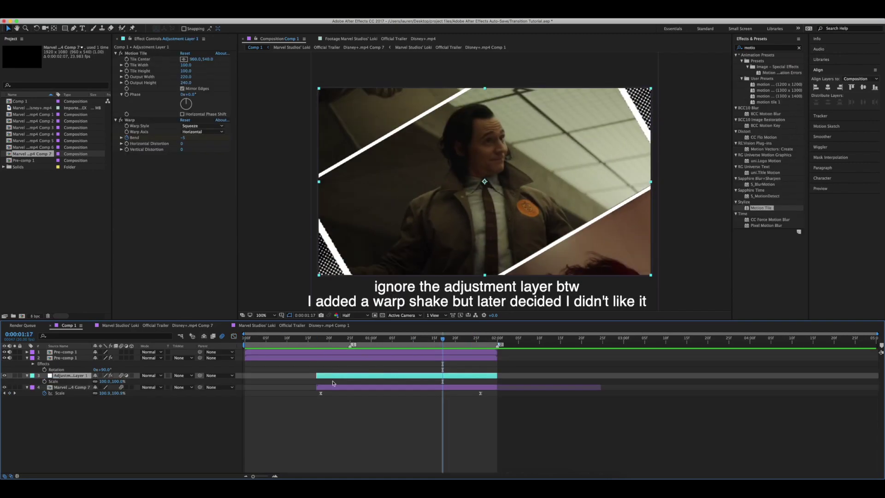
# - Set the Comp 7 clip's first Scale keyframe to 400% and check its curve in the graph
pyautogui.click(321, 341)
pyautogui.click(322, 393)
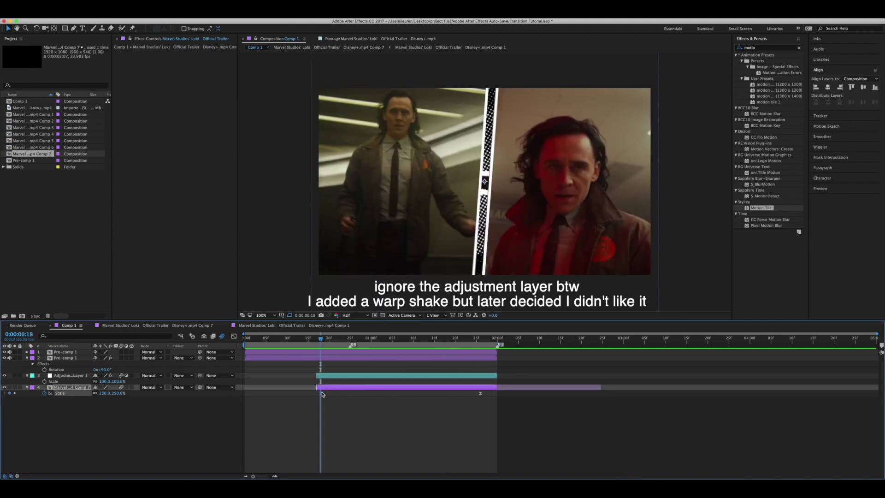
pyautogui.click(106, 393)
pyautogui.press('Return')
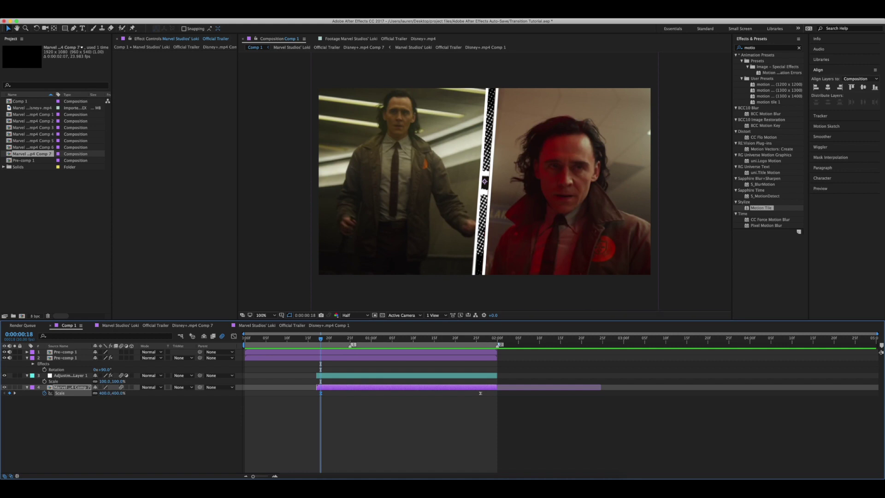
pyautogui.click(234, 336)
pyautogui.moveTo(322, 396); pyautogui.dragTo(323, 406)
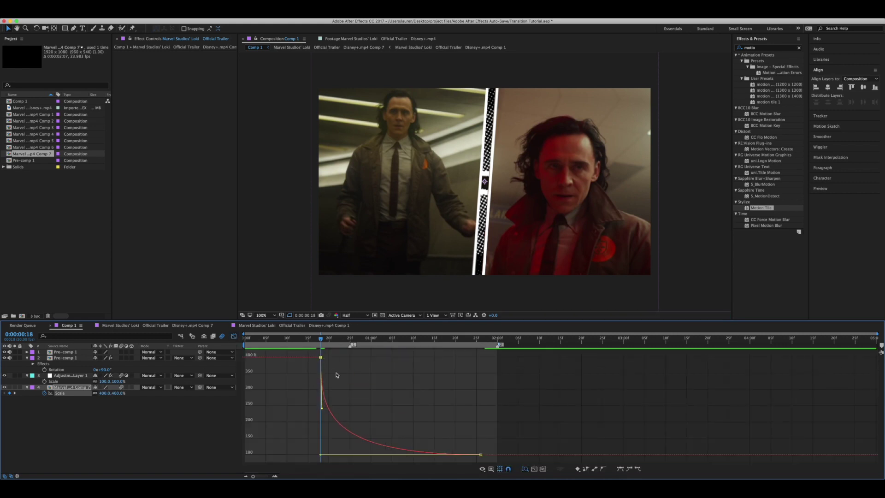
# - Move the Comp 7 clip's first Scale keyframe to 0:00:00:24 and preview the transition
pyautogui.click(350, 338)
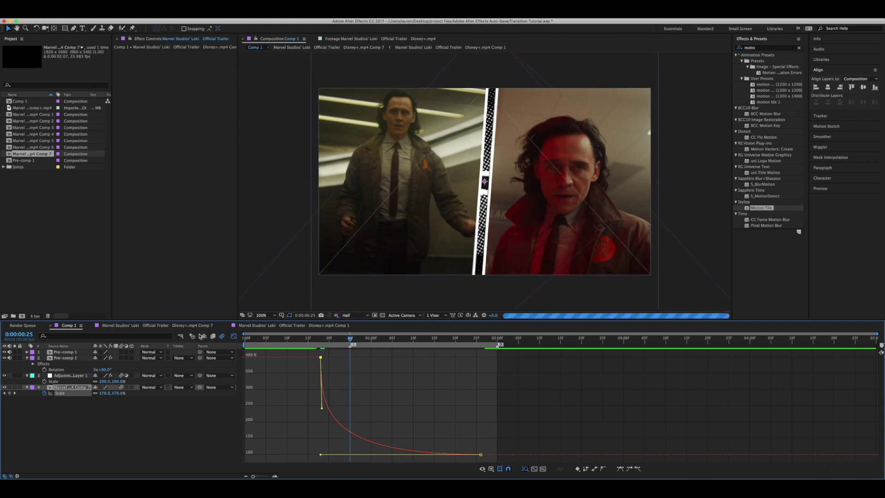
pyautogui.click(234, 336)
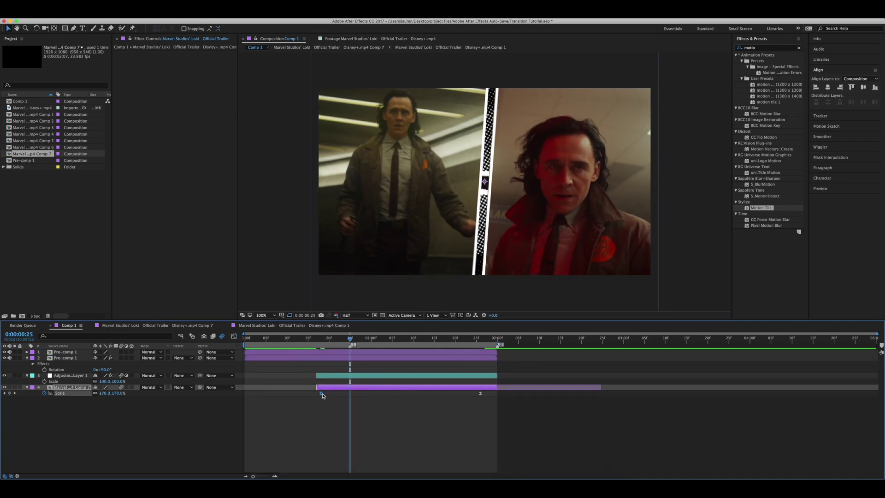
pyautogui.moveTo(342, 394); pyautogui.dragTo(340, 432)
pyautogui.hotkey('shift', 'F3')
pyautogui.click(235, 336)
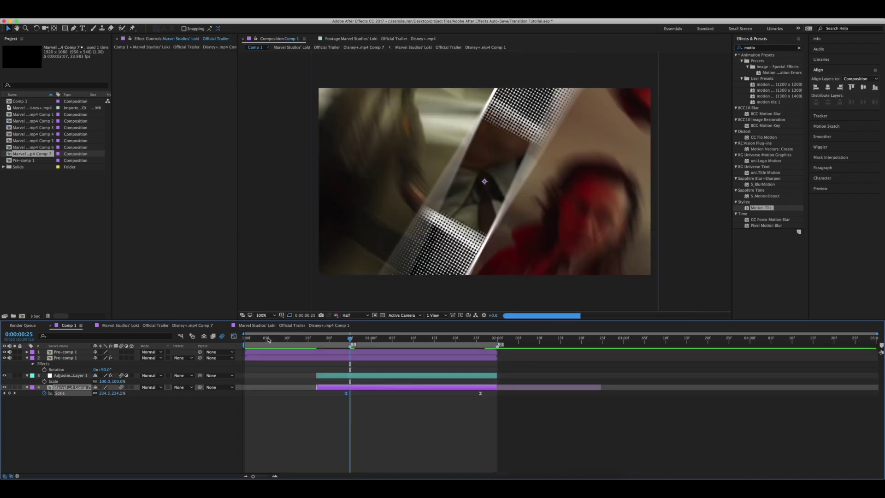
pyautogui.press('space')
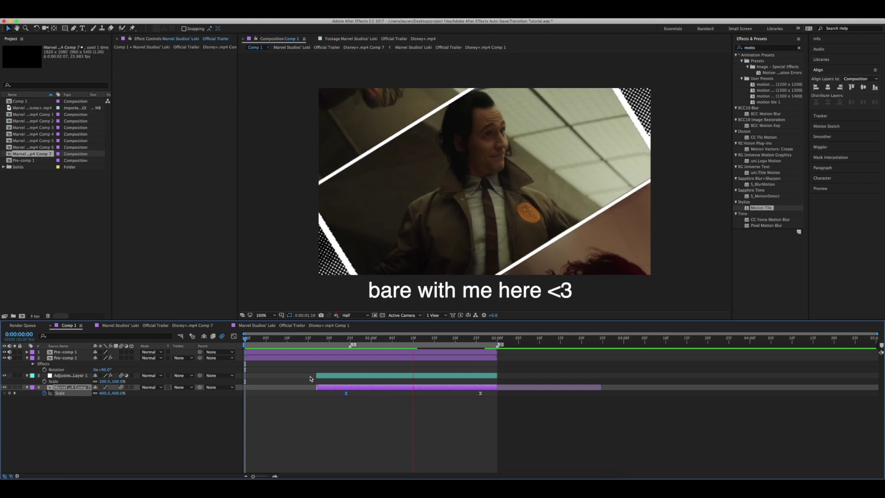
# - Scrub and play back the transition to examine the Comp 7 clip's zoom and shake behind the rotating split
pyautogui.click(342, 343)
pyautogui.click(344, 340)
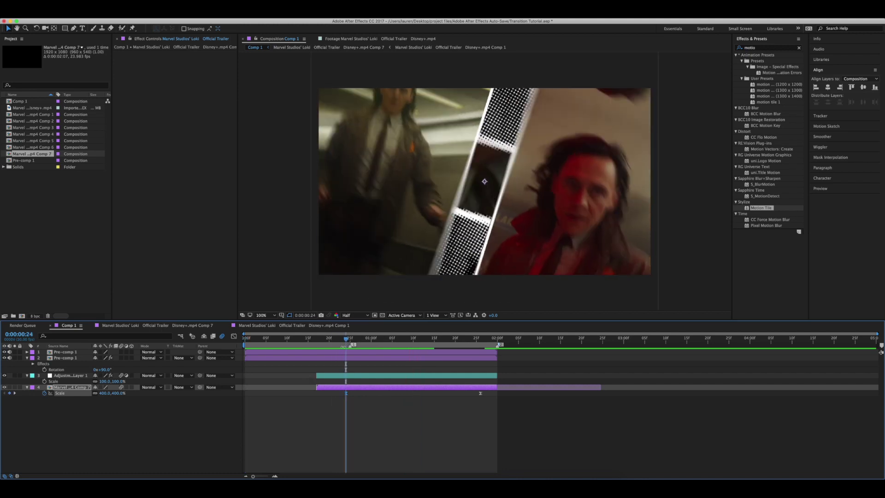
pyautogui.moveTo(348, 340); pyautogui.dragTo(302, 355)
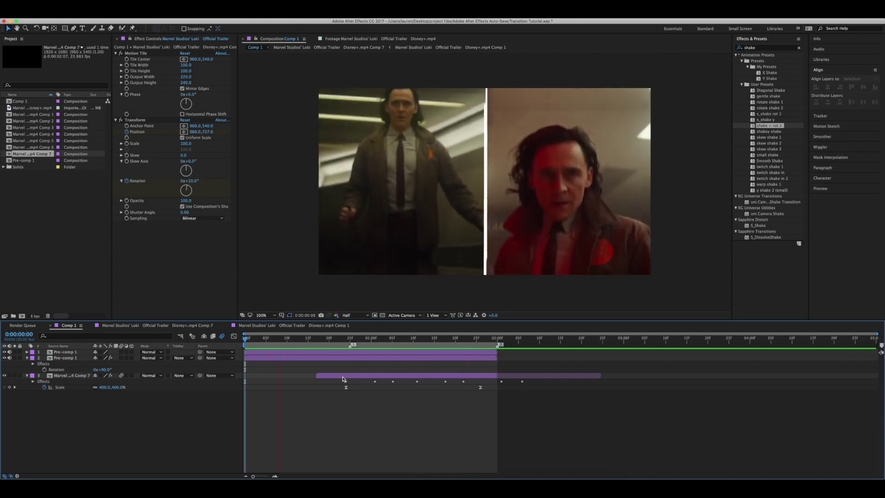
pyautogui.click(409, 341)
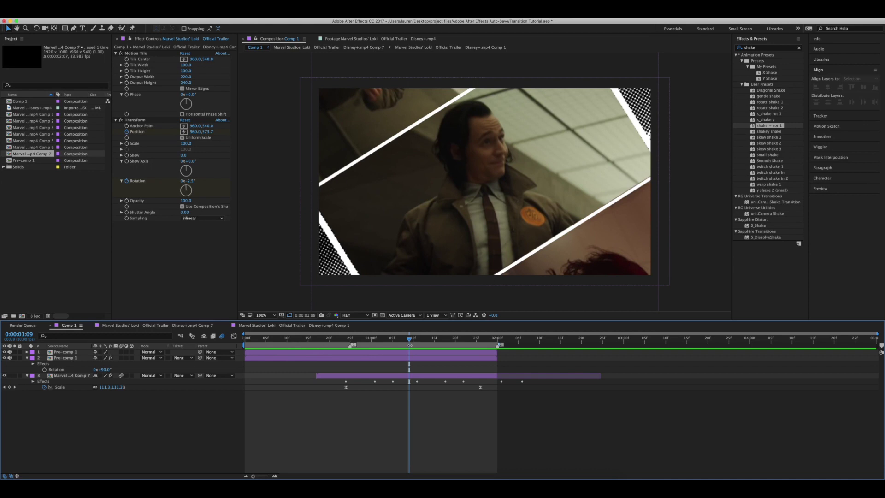
pyautogui.moveTo(403, 342); pyautogui.dragTo(375, 344)
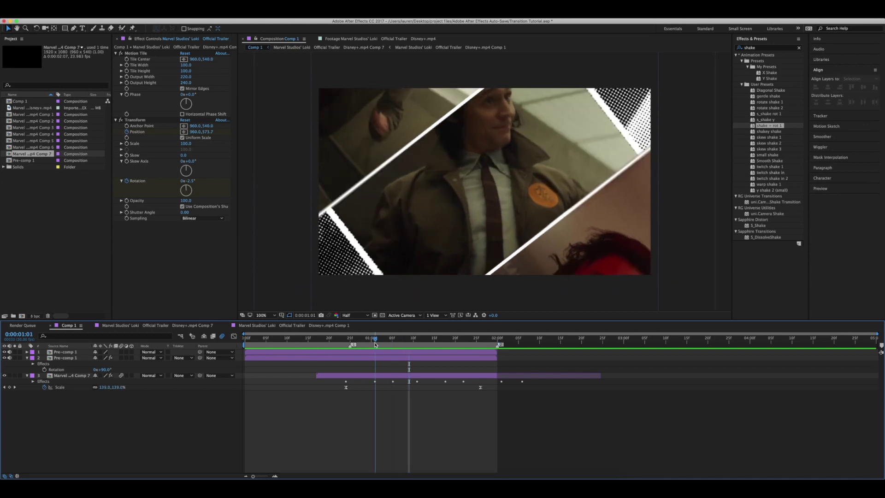
pyautogui.moveTo(376, 344); pyautogui.dragTo(333, 344)
pyautogui.press('space')
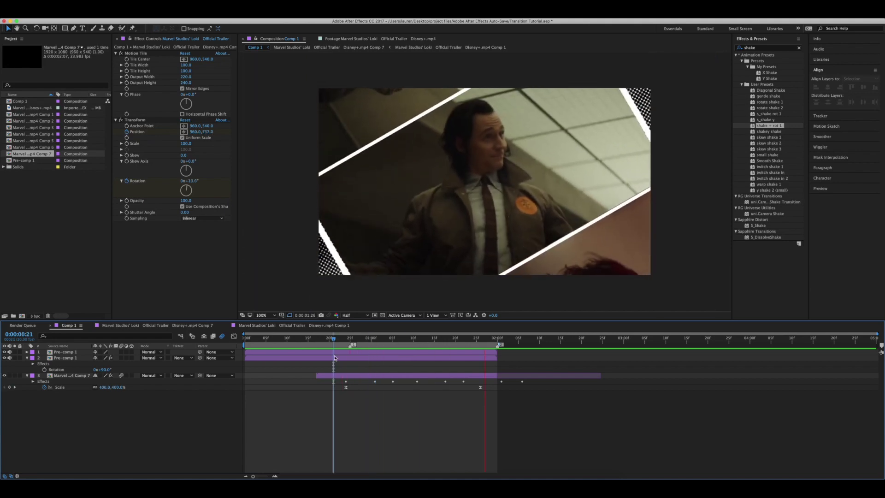
pyautogui.press('space')
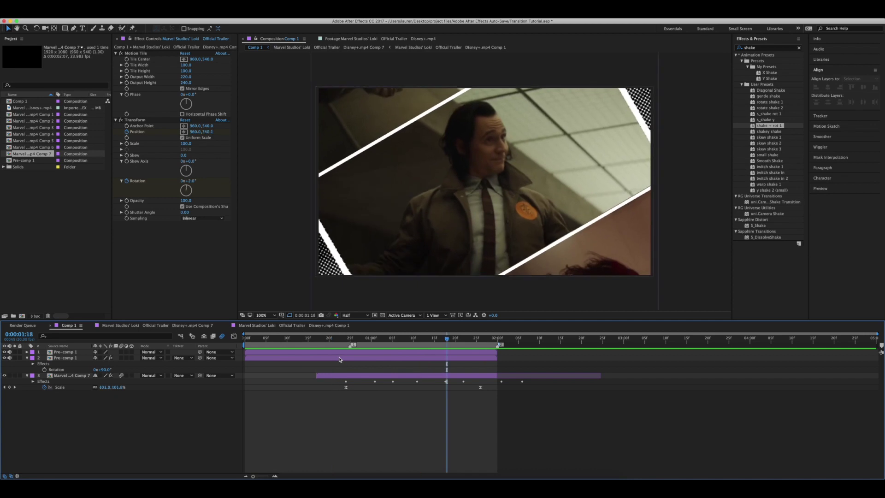
# - Apply Drop Shadow to the topmost Pre-comp 1 layer with Distance 0 and Softness 160
pyautogui.click(350, 353)
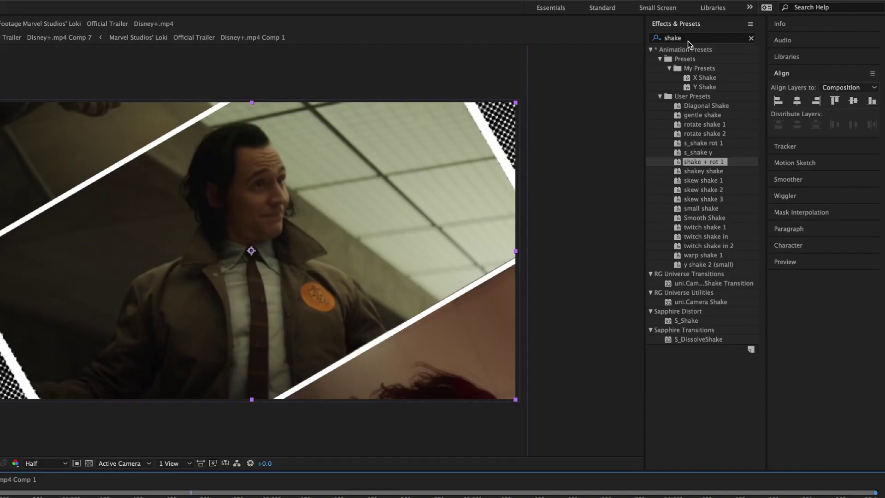
pyautogui.click(739, 48)
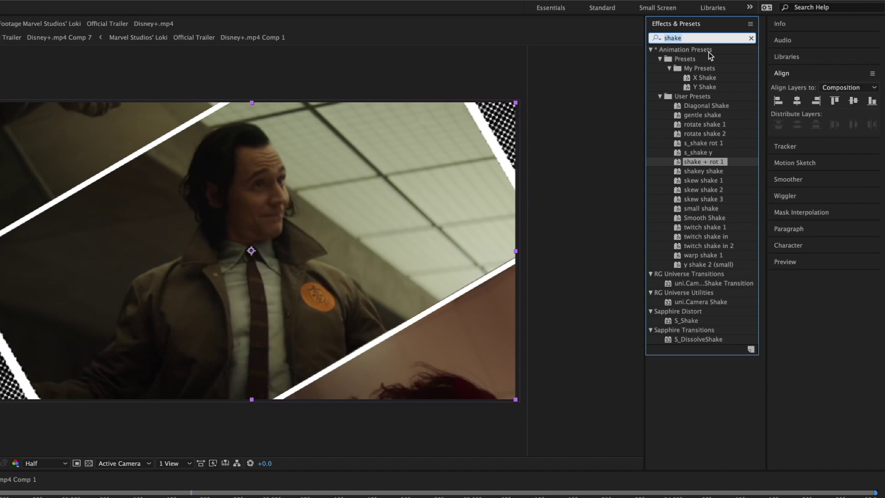
pyautogui.write('drop')
pyautogui.moveTo(694, 199); pyautogui.dragTo(456, 354)
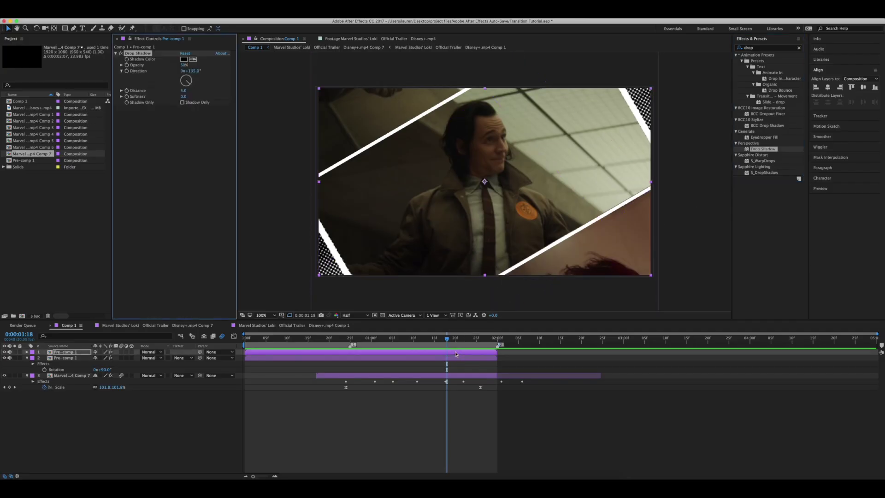
pyautogui.moveTo(184, 90); pyautogui.dragTo(168, 90)
pyautogui.moveTo(339, 141); pyautogui.dragTo(448, 143)
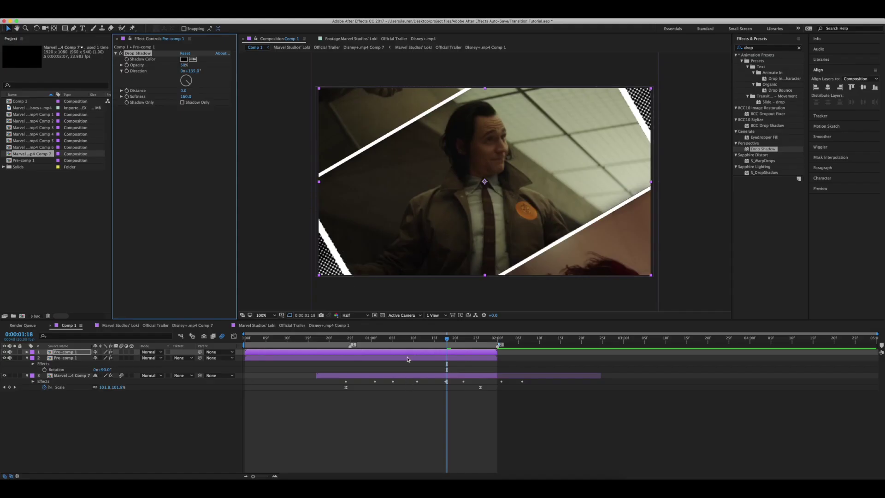
# - Apply the S_Glow effect to the Comp 7 clip with the current time at 0:00:00:24
pyautogui.click(408, 359)
pyautogui.click(411, 368)
pyautogui.click(345, 339)
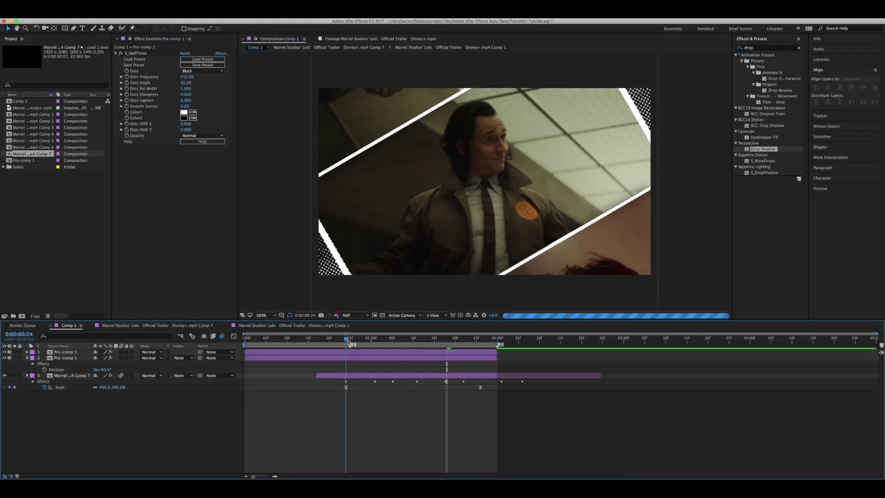
pyautogui.click(353, 375)
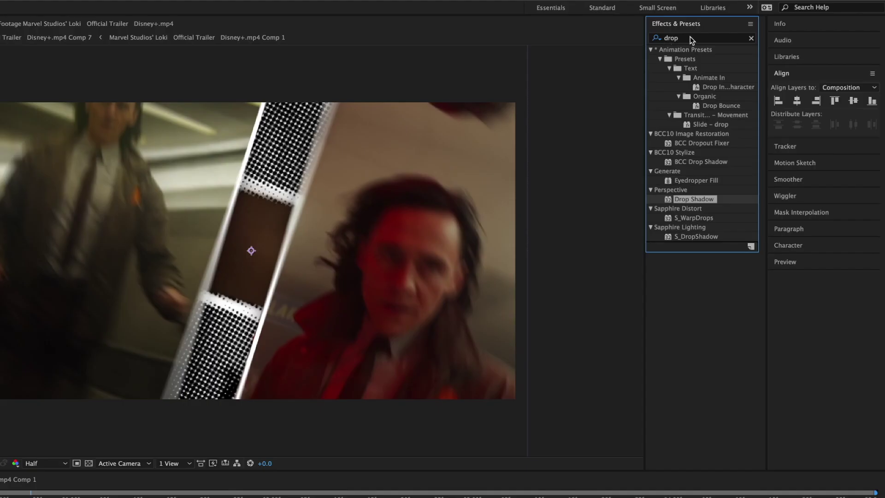
pyautogui.click(736, 50)
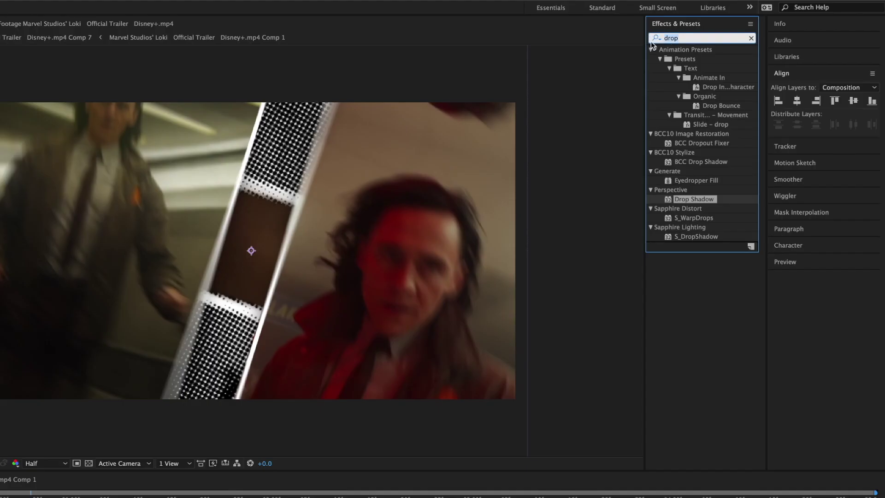
pyautogui.write('glow')
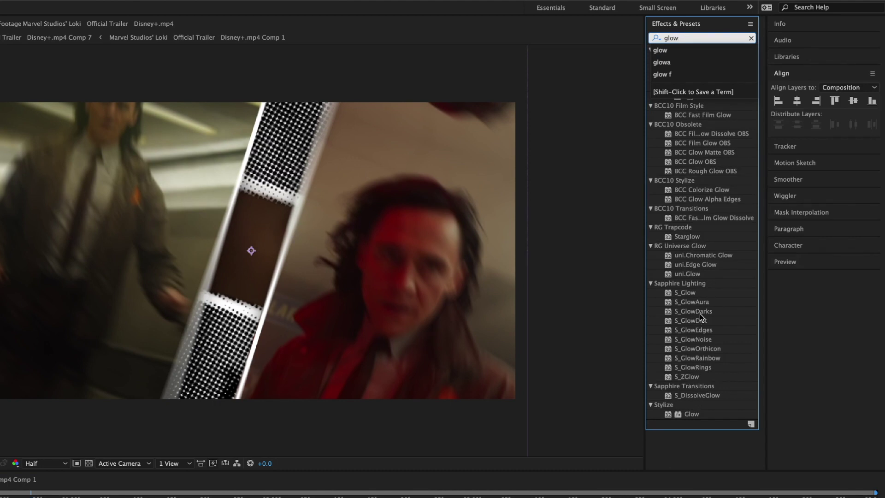
pyautogui.press('Return')
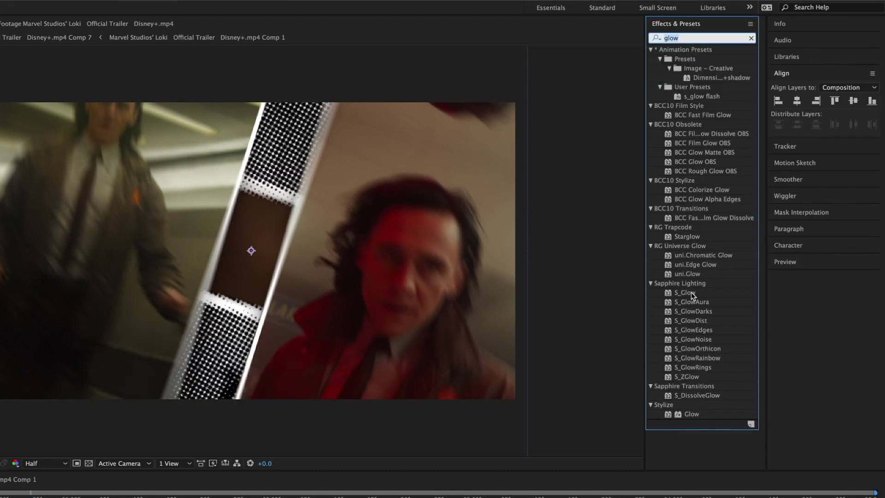
pyautogui.doubleClick(690, 292)
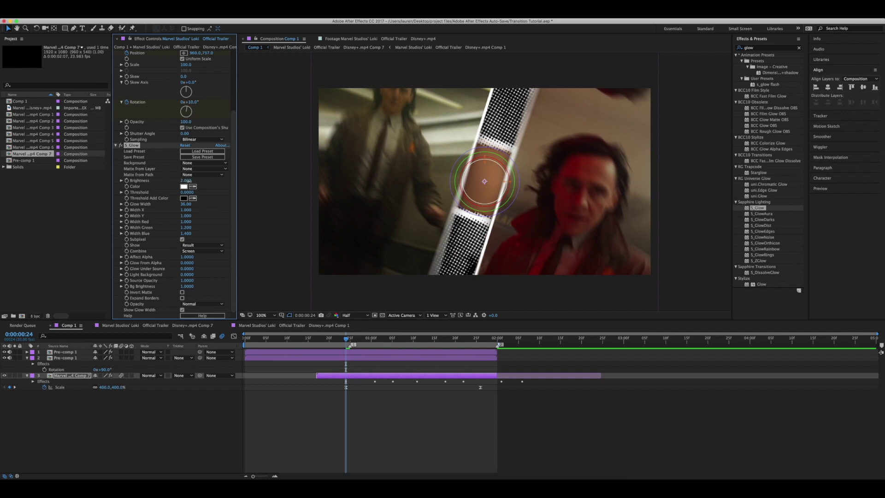
# - Keyframe S_Glow's Brightness from 1 at 0:00:00:24 to 0 at 0:00:01:19
pyautogui.click(186, 180)
pyautogui.write('1')
pyautogui.press('Return')
pyautogui.click(132, 187)
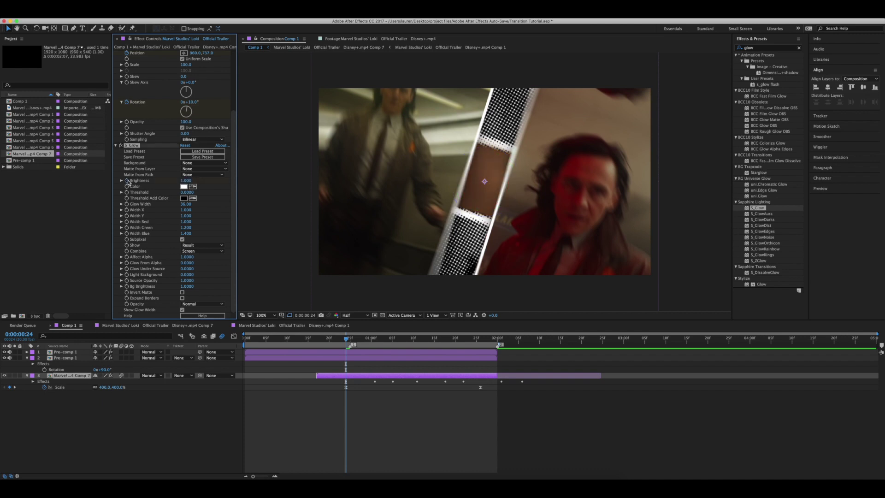
pyautogui.press('space')
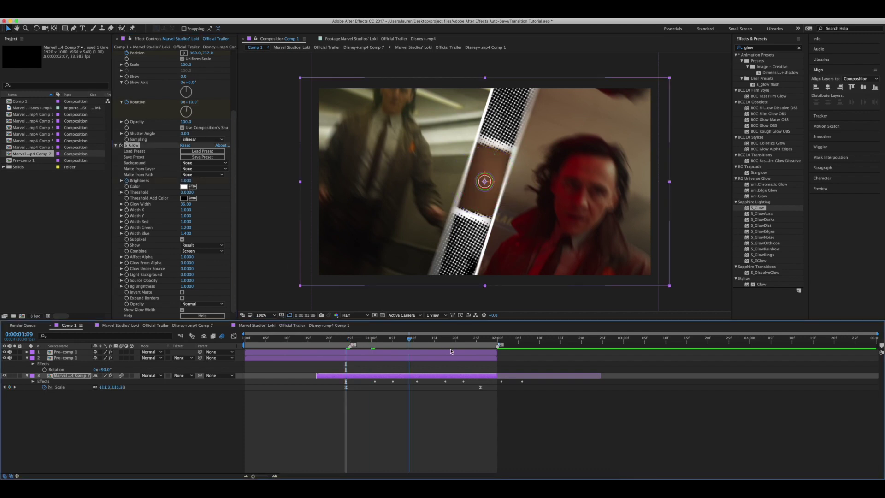
pyautogui.click(186, 181)
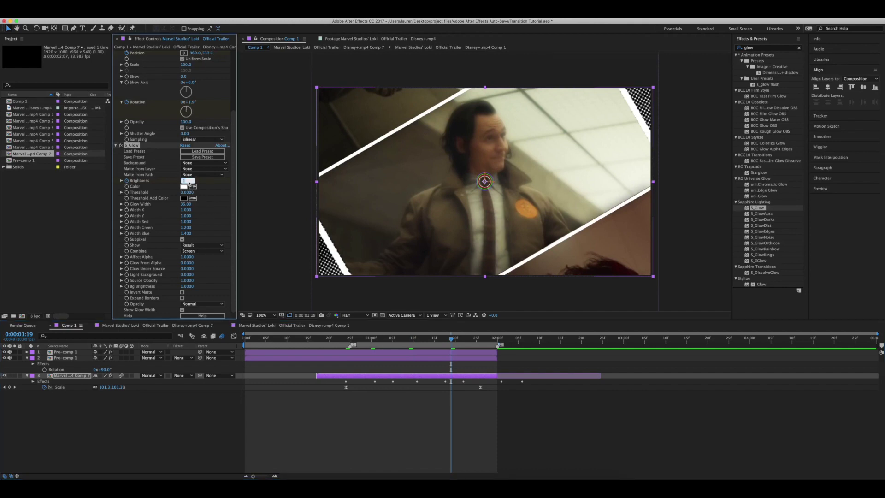
pyautogui.write('0')
pyautogui.press('Return')
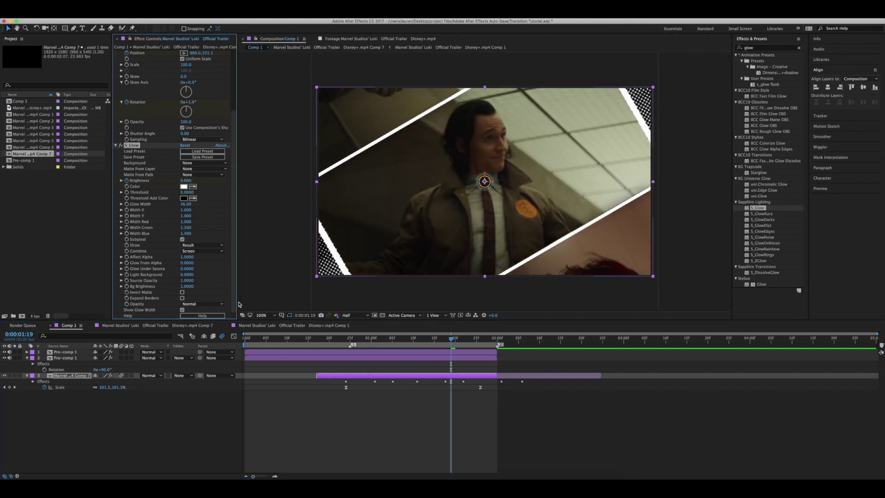
# - Easy-ease the S_Glow Brightness keyframes, shape their graph into a fast drop with a long ease-out, and preview the result
pyautogui.press('u')
pyautogui.moveTo(457, 400); pyautogui.dragTo(347, 406)
pyautogui.rightClick(347, 406)
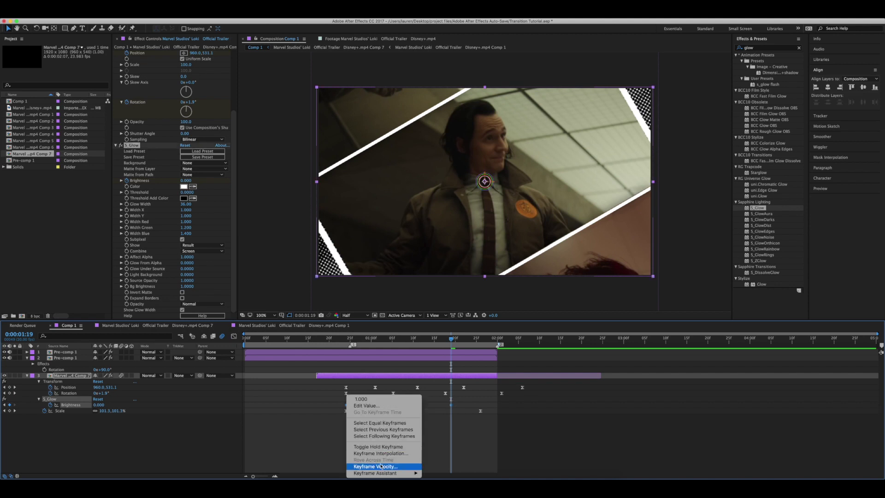
pyautogui.moveTo(396, 473)
pyautogui.click(439, 435)
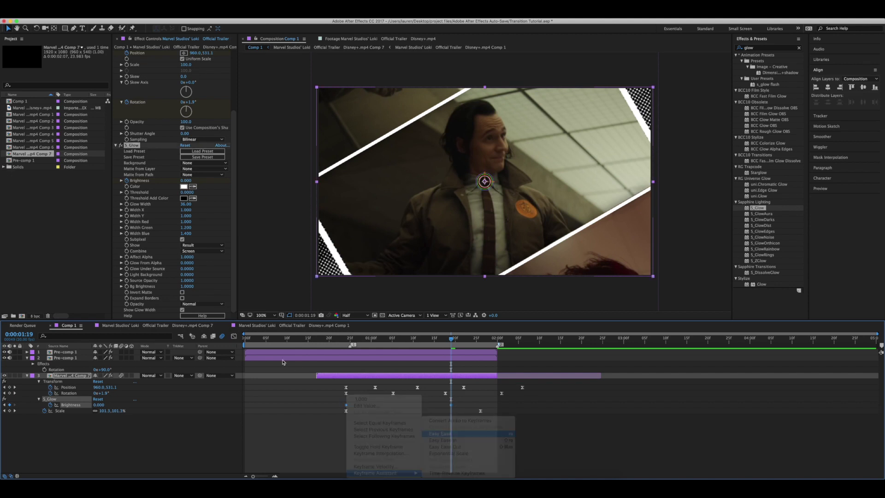
pyautogui.click(234, 336)
pyautogui.moveTo(416, 455); pyautogui.dragTo(353, 455)
pyautogui.press('space')
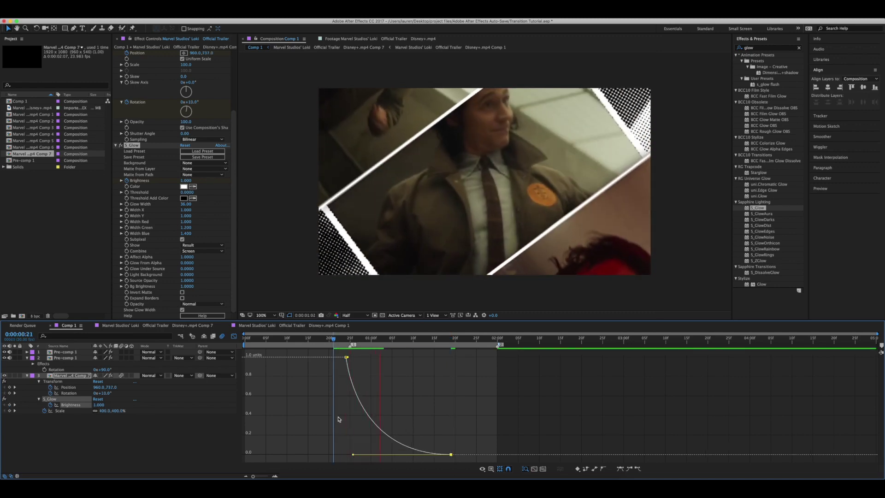
pyautogui.hotkey('shift', 'F3')
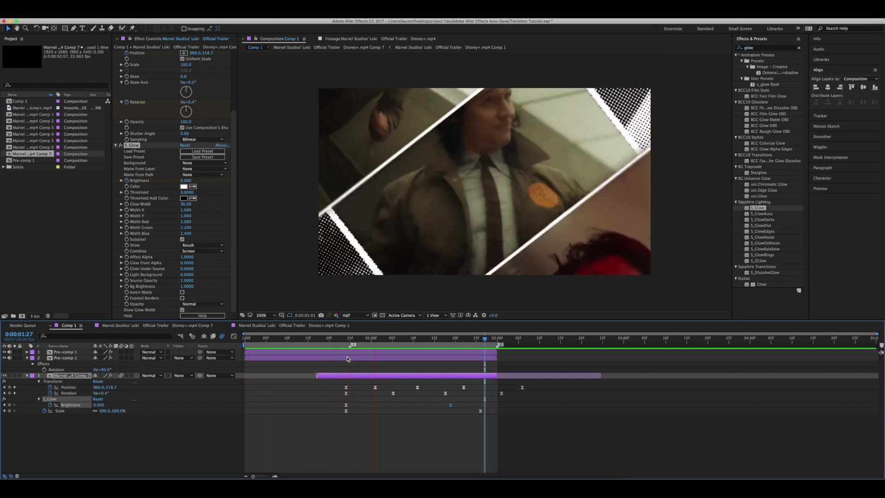
pyautogui.press('space')
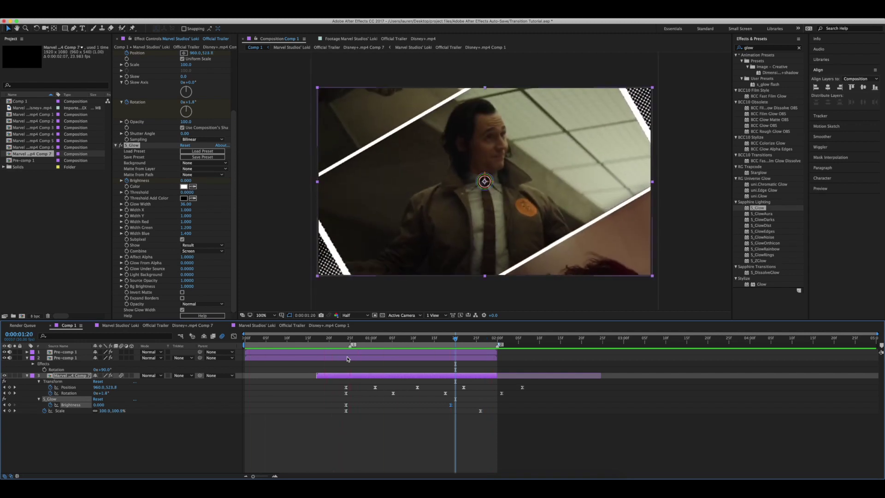